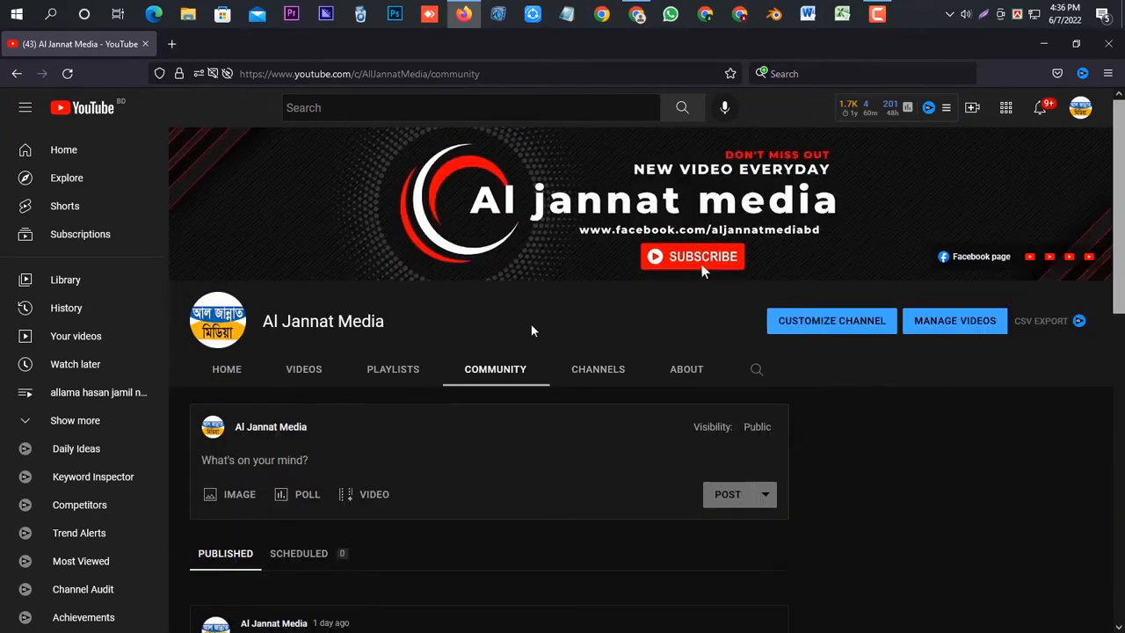
Switch to the Al Jannat Media Facebook page in Chrome and look through its list of videos.
{"action": "left_click", "coordinate": [636, 14]}
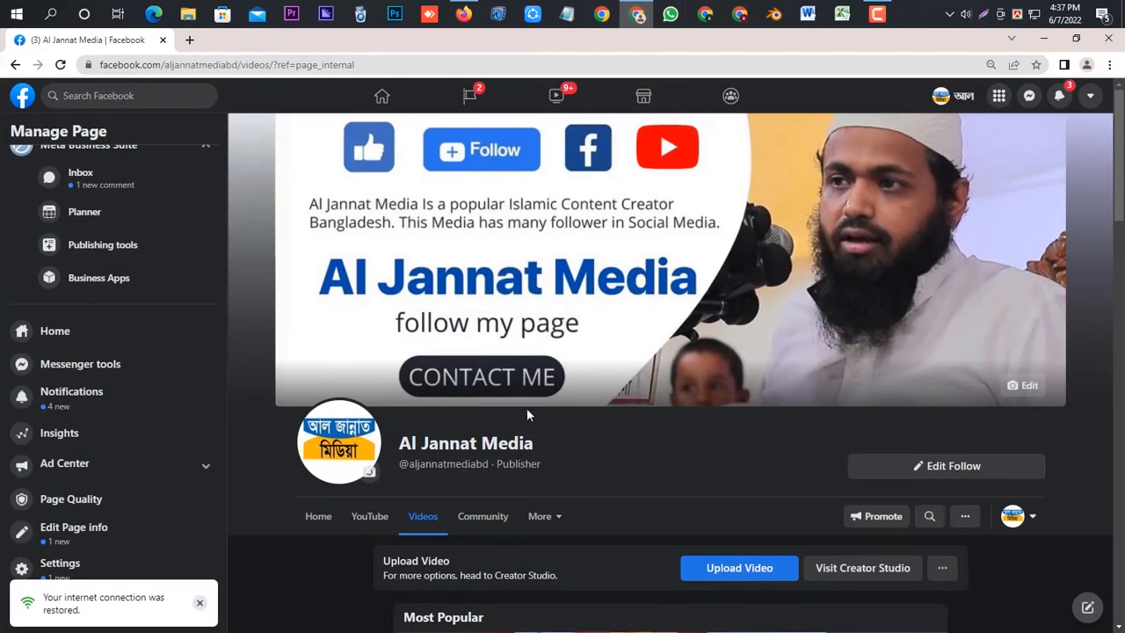
{"action": "scroll", "coordinate": [526, 408], "scroll_direction": "down", "scroll_amount": 5}
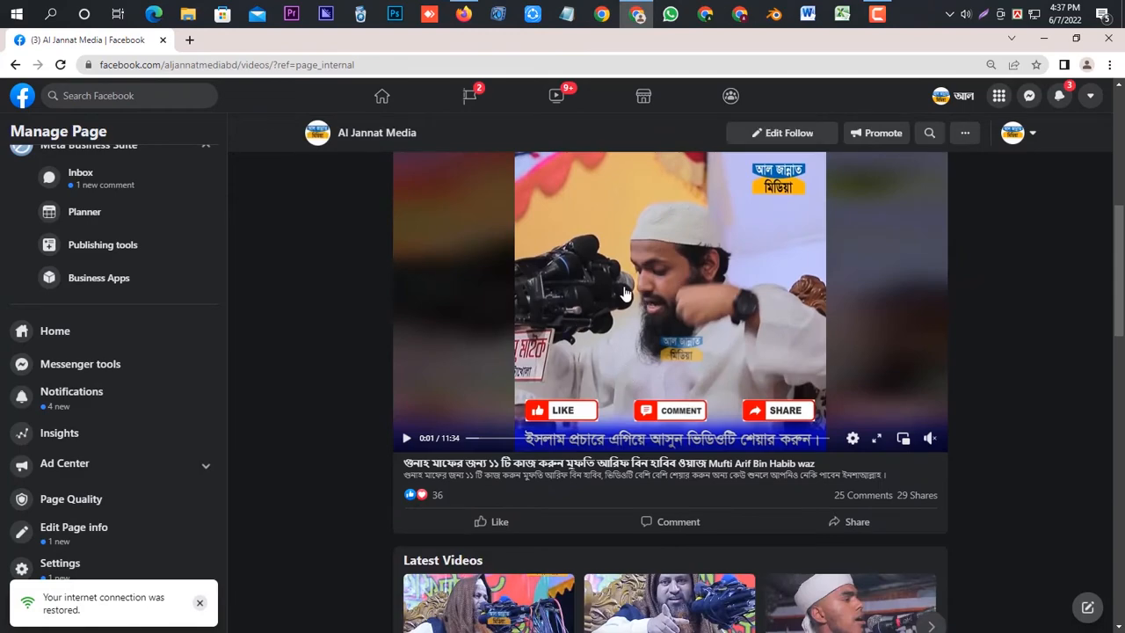
{"action": "scroll", "coordinate": [624, 293], "scroll_direction": "down", "scroll_amount": 8}
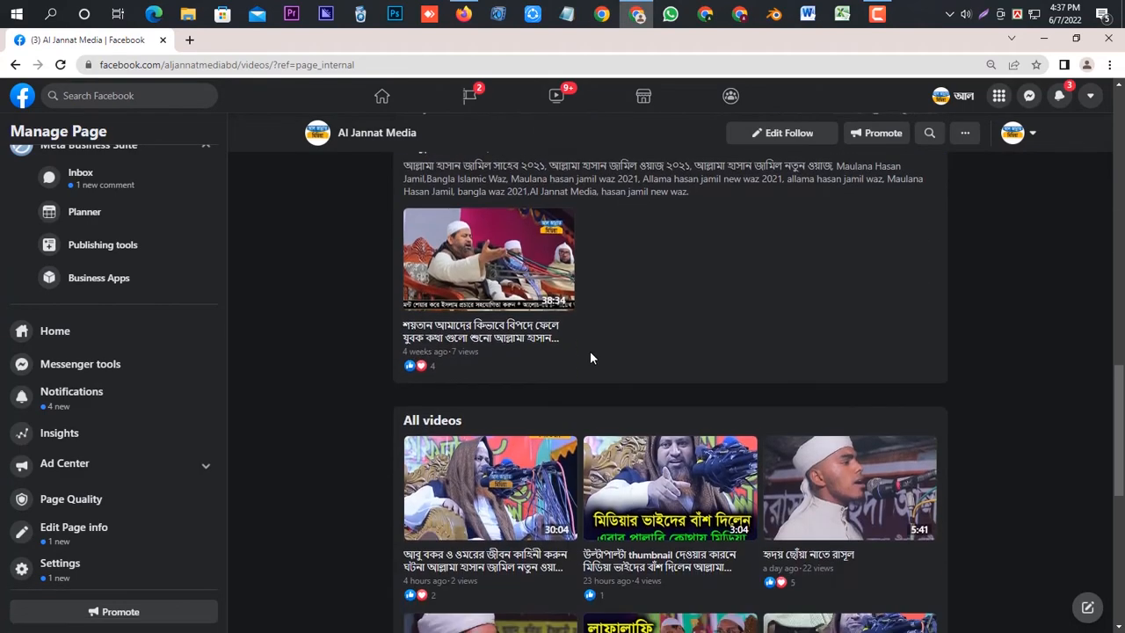
{"action": "scroll", "coordinate": [590, 357], "scroll_direction": "down", "scroll_amount": 3}
{"action": "scroll", "coordinate": [628, 343], "scroll_direction": "up", "scroll_amount": 1}
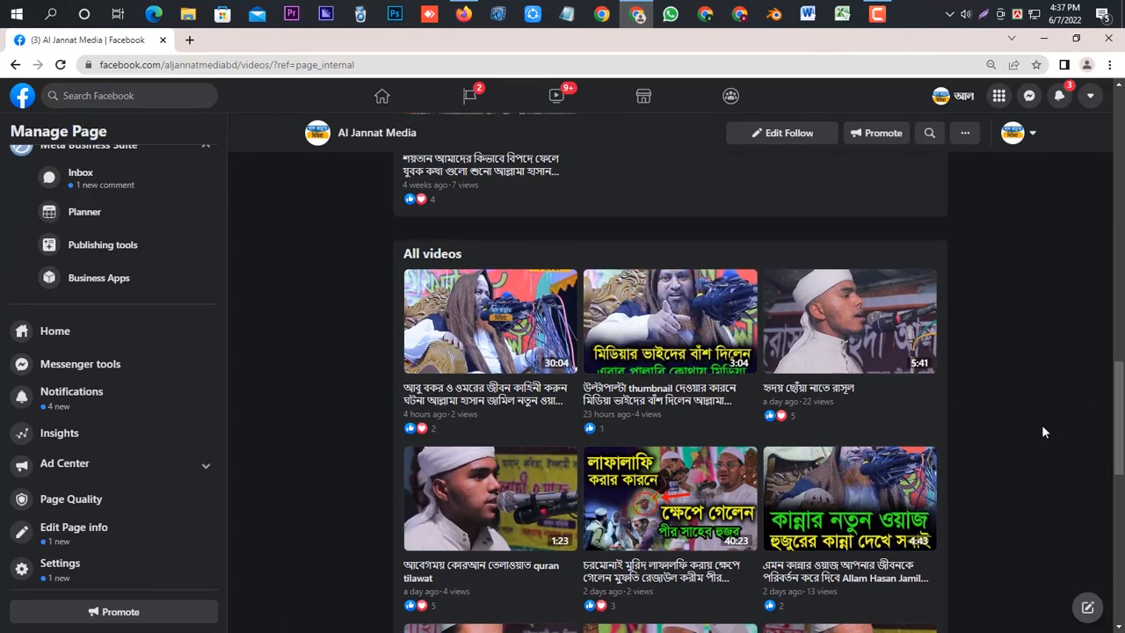
Reopen the Al Jannat Media page from the Facebook home feed and browse to its latest videos.
{"action": "left_click", "coordinate": [381, 95]}
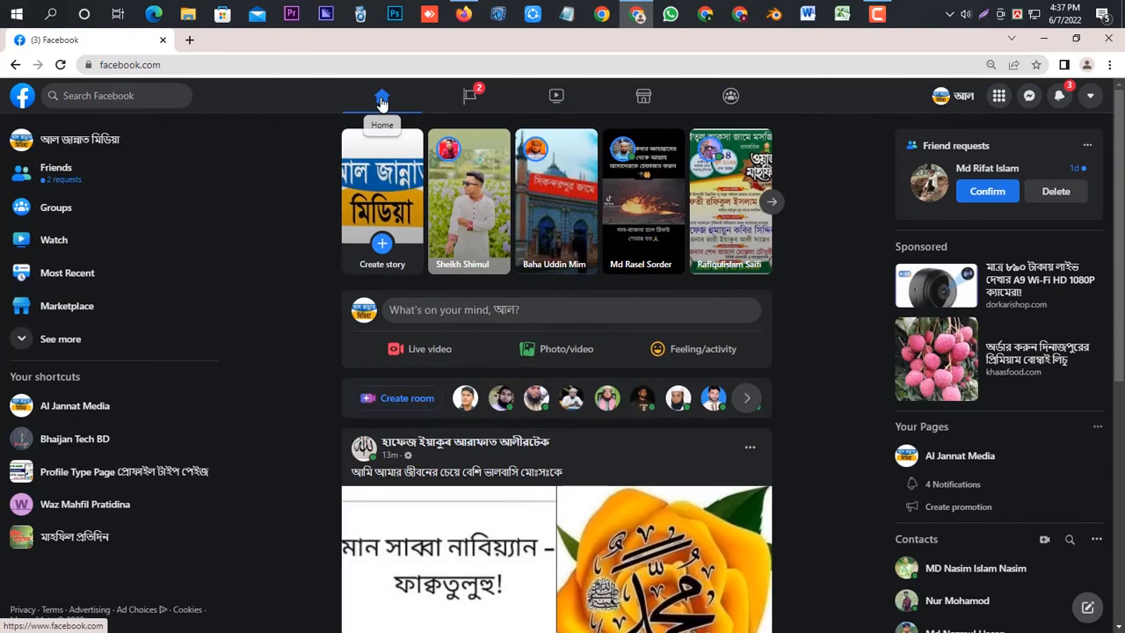
{"action": "left_click", "coordinate": [111, 411]}
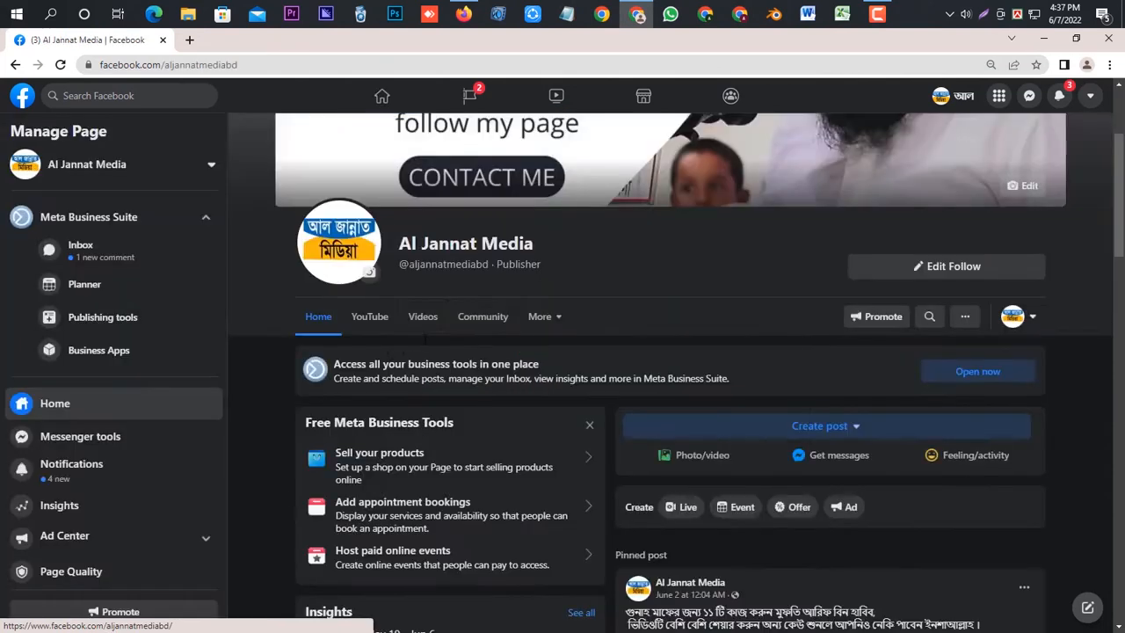
{"action": "scroll", "coordinate": [669, 329], "scroll_direction": "down", "scroll_amount": 2}
{"action": "left_click", "coordinate": [423, 176]}
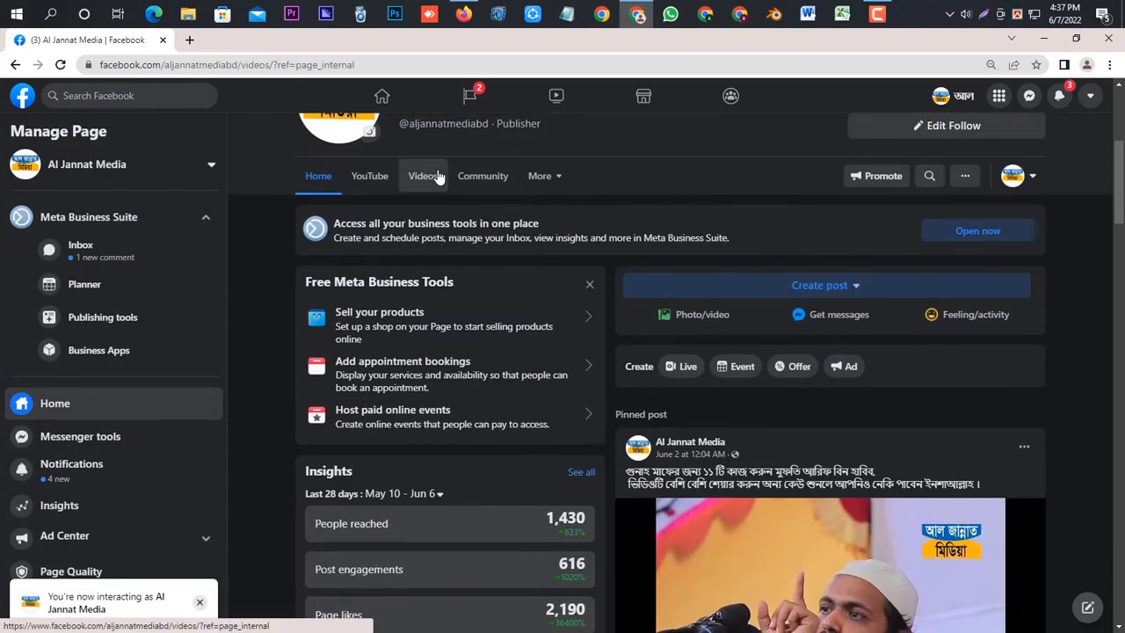
{"action": "scroll", "coordinate": [616, 272], "scroll_direction": "down", "scroll_amount": 2}
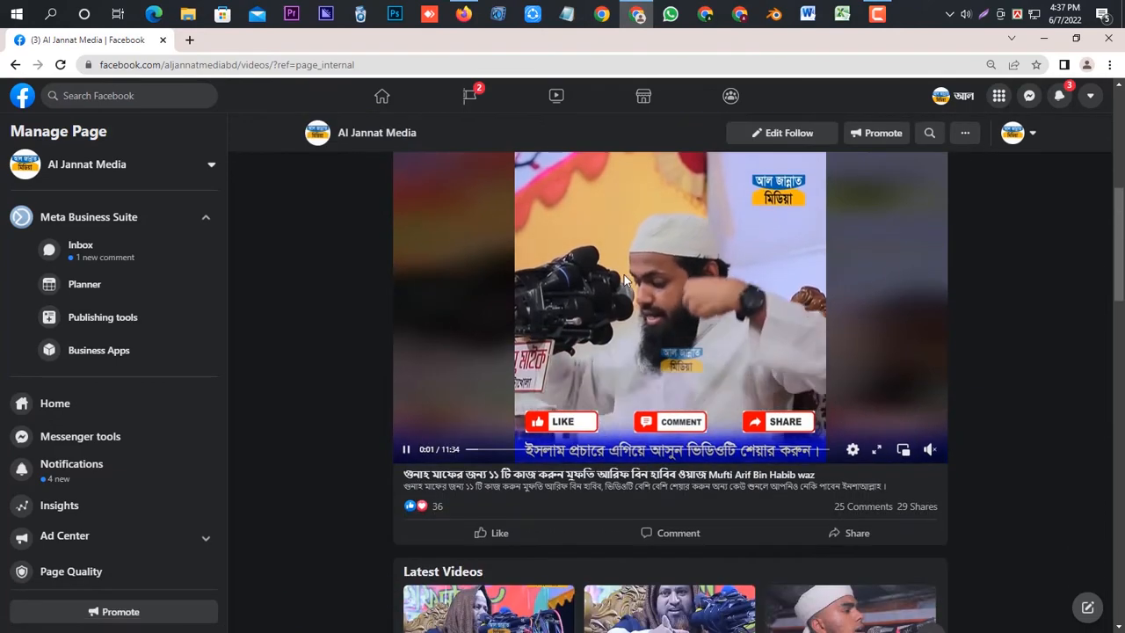
{"action": "scroll", "coordinate": [629, 290], "scroll_direction": "down", "scroll_amount": 3}
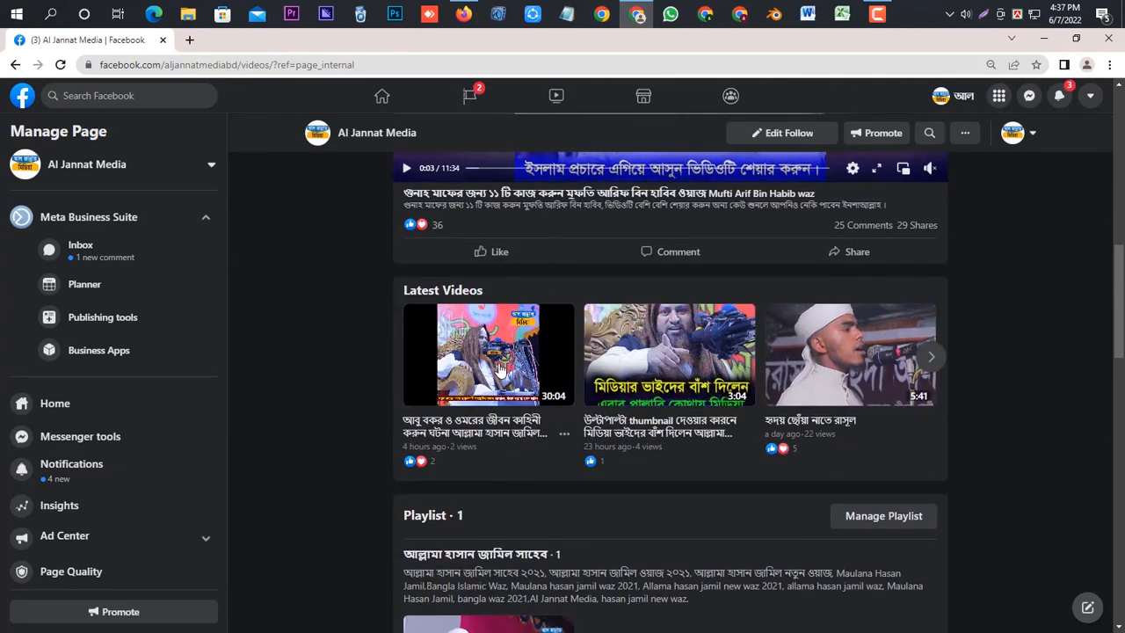
Preview the second of the latest videos in the full player and return to the Facebook home feed.
{"action": "left_click", "coordinate": [639, 370]}
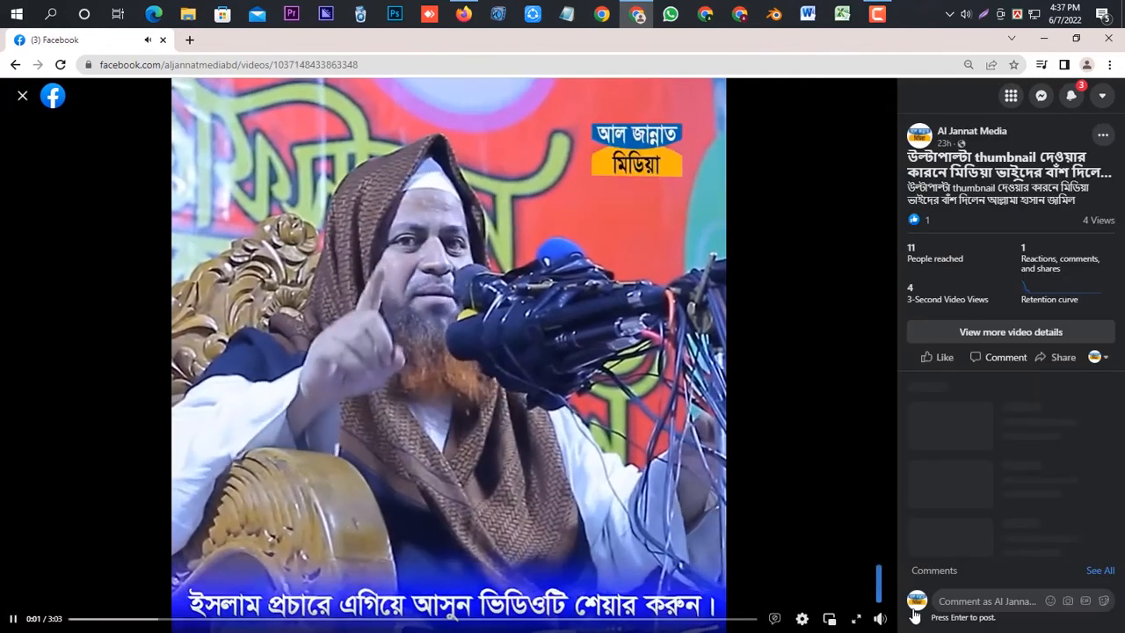
{"action": "mouse_move", "coordinate": [881, 624]}
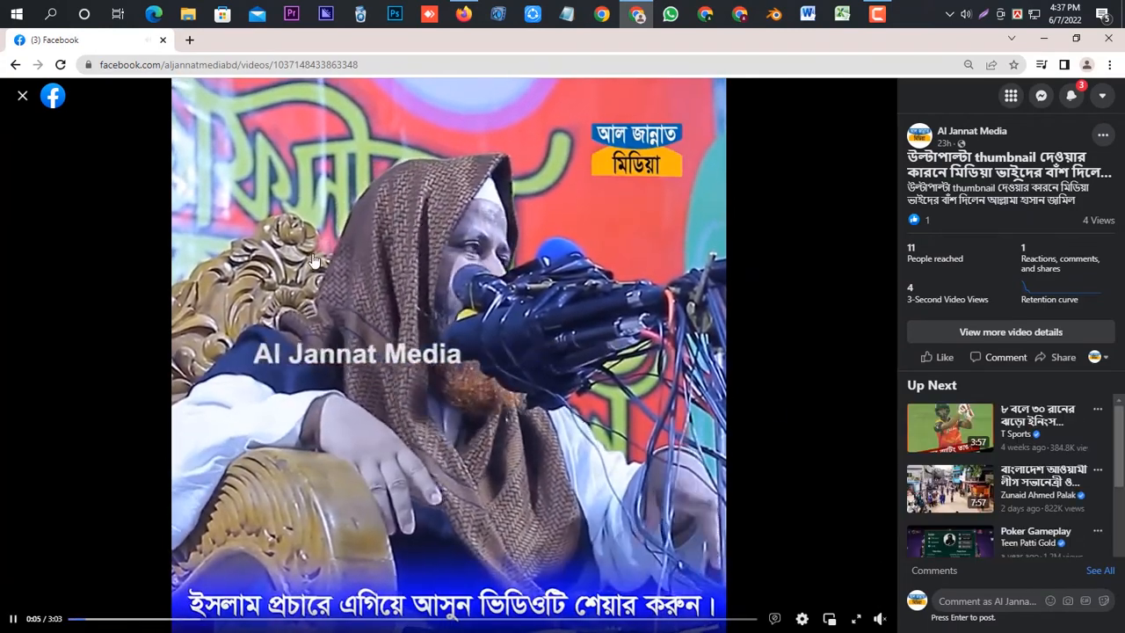
{"action": "left_click", "coordinate": [22, 97]}
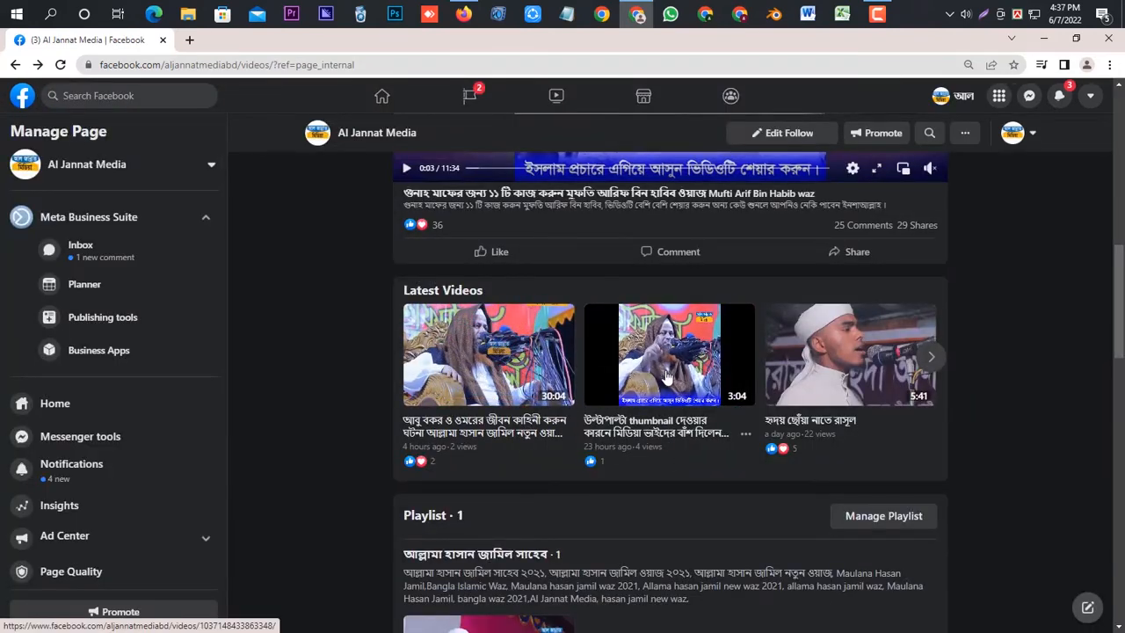
{"action": "scroll", "coordinate": [708, 401], "scroll_direction": "up", "scroll_amount": 10}
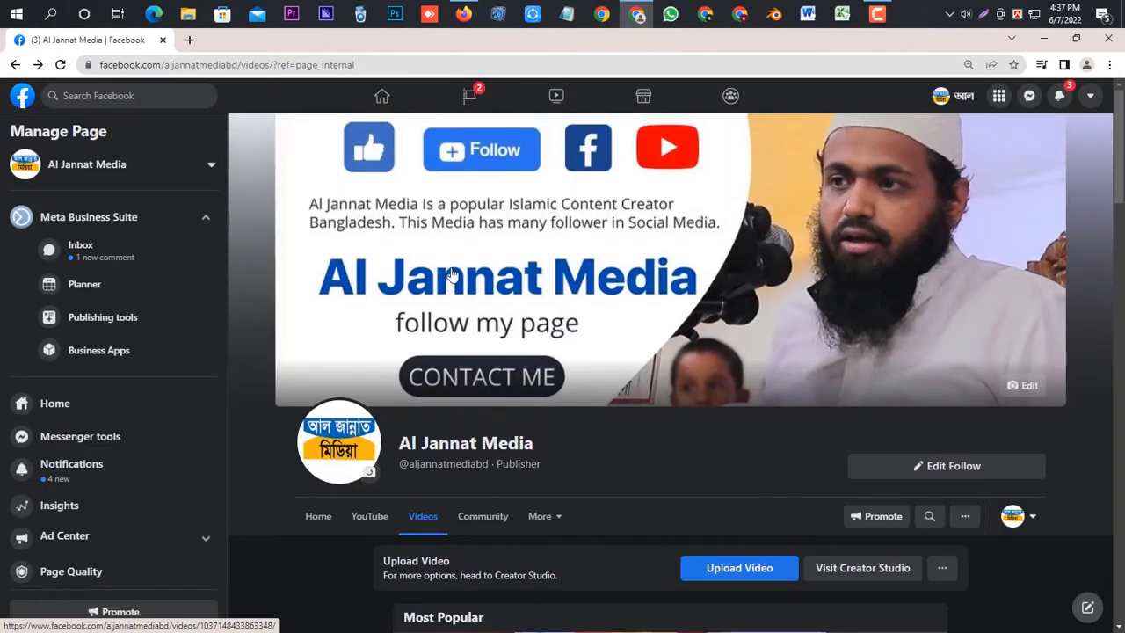
{"action": "left_click", "coordinate": [382, 97]}
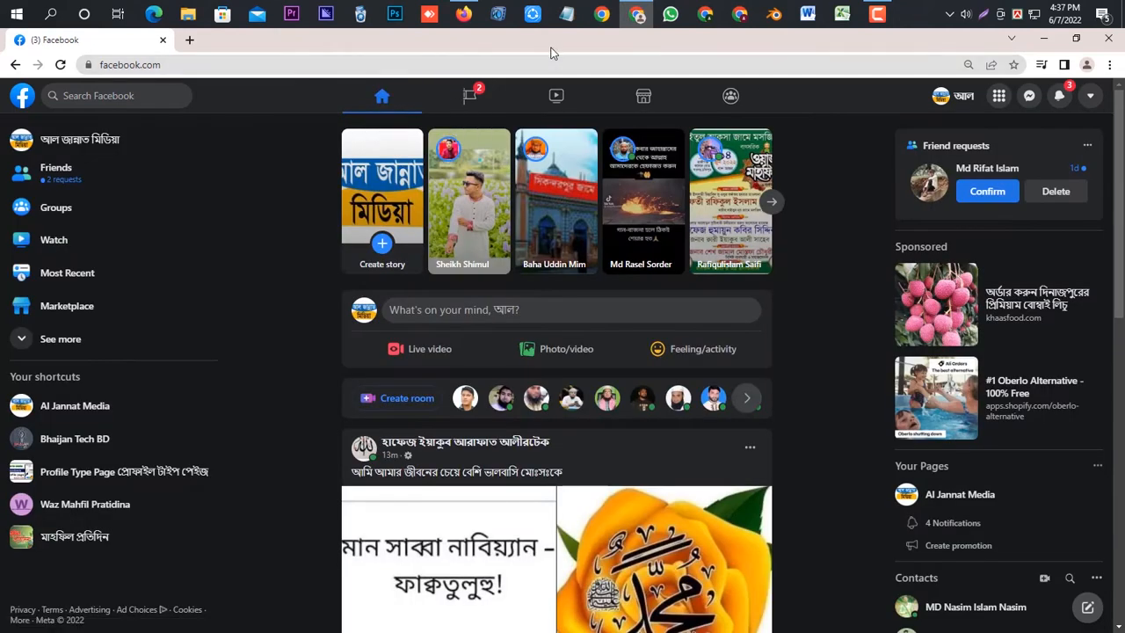
Minimize the Firefox and Chrome windows and launch Photoshop.
{"action": "left_click", "coordinate": [466, 14]}
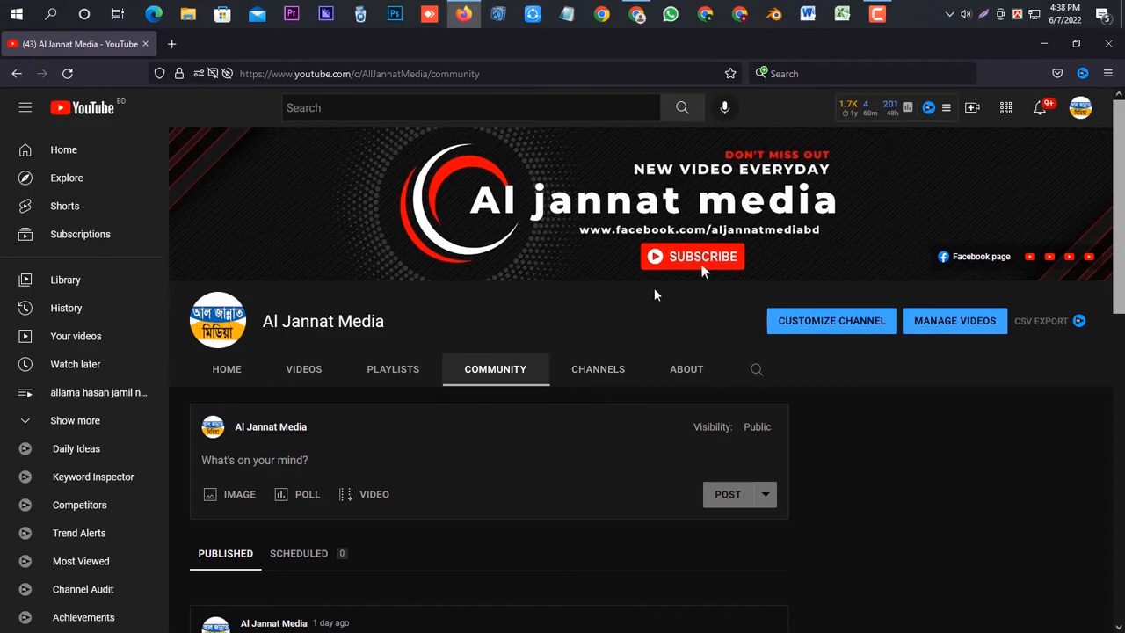
{"action": "left_click", "coordinate": [1049, 44]}
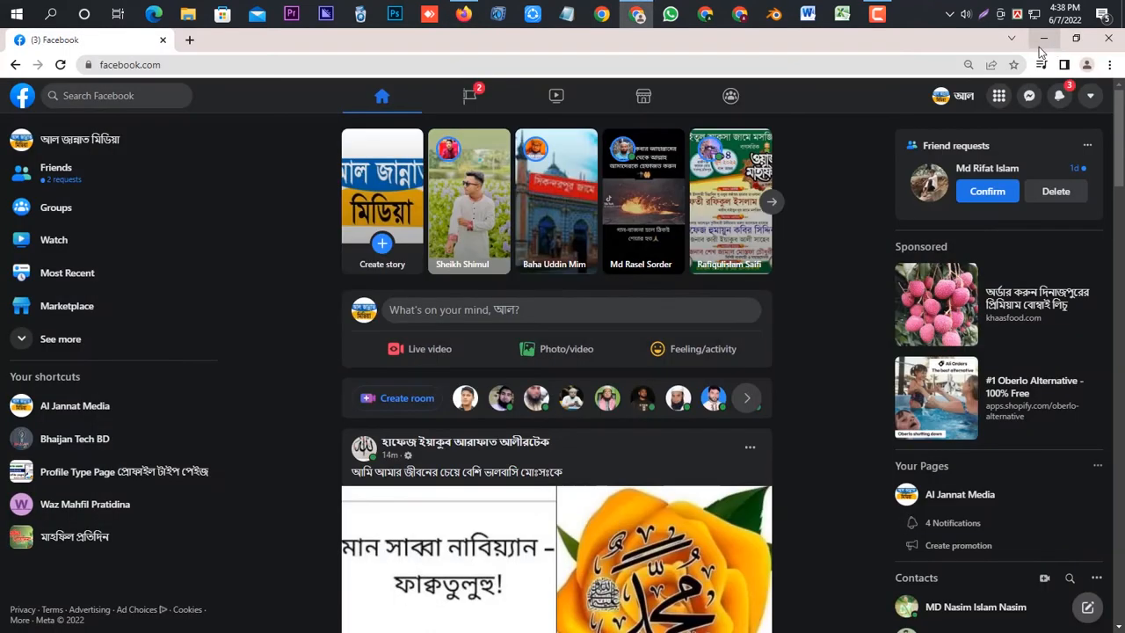
{"action": "left_click", "coordinate": [1043, 39]}
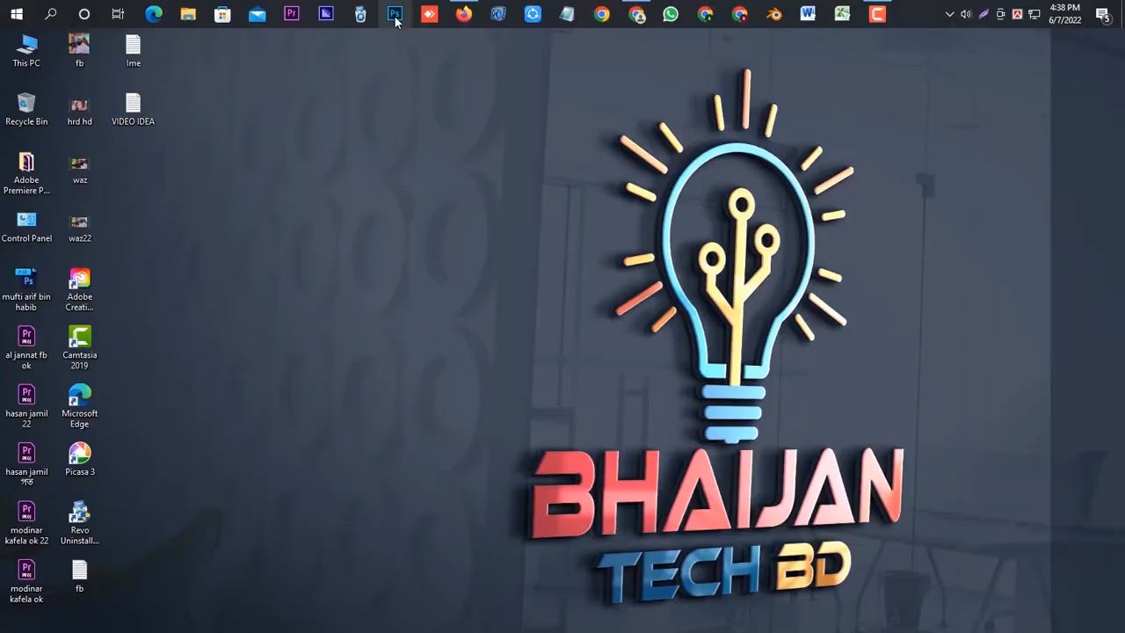
{"action": "left_click", "coordinate": [396, 17]}
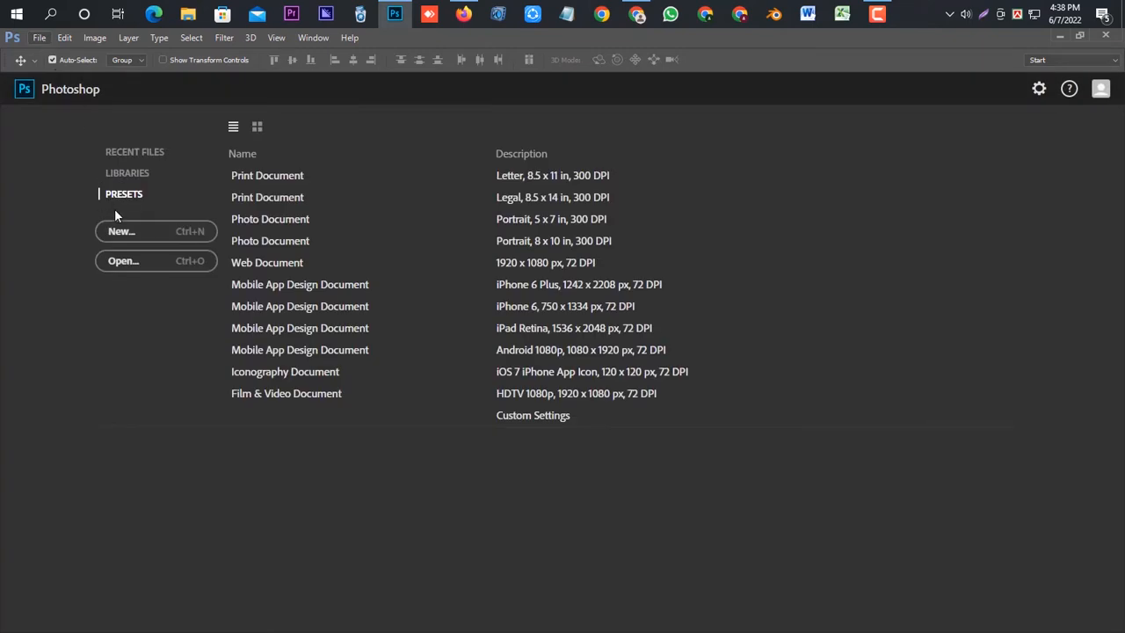
{"action": "left_click", "coordinate": [123, 232]}
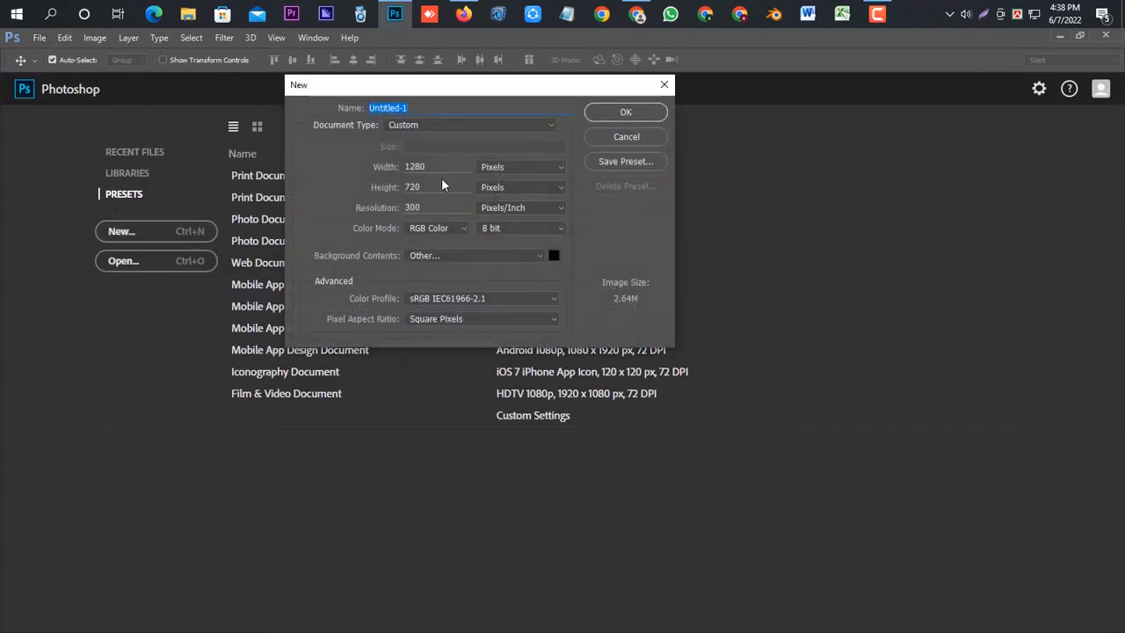
{"action": "left_click", "coordinate": [441, 172]}
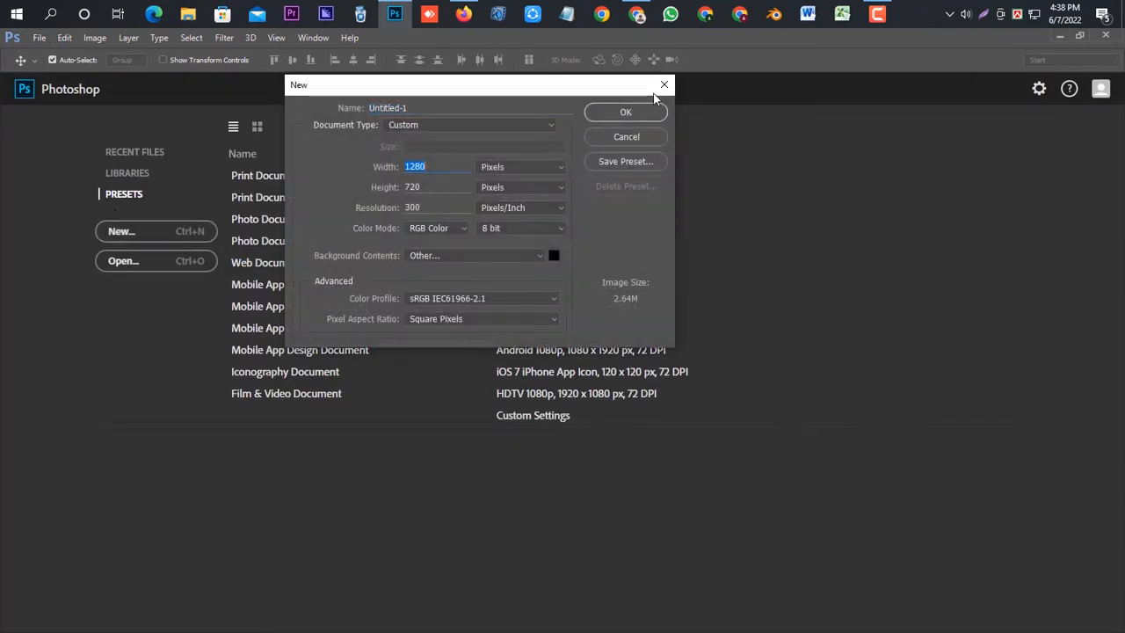
{"action": "key", "text": "Escape"}
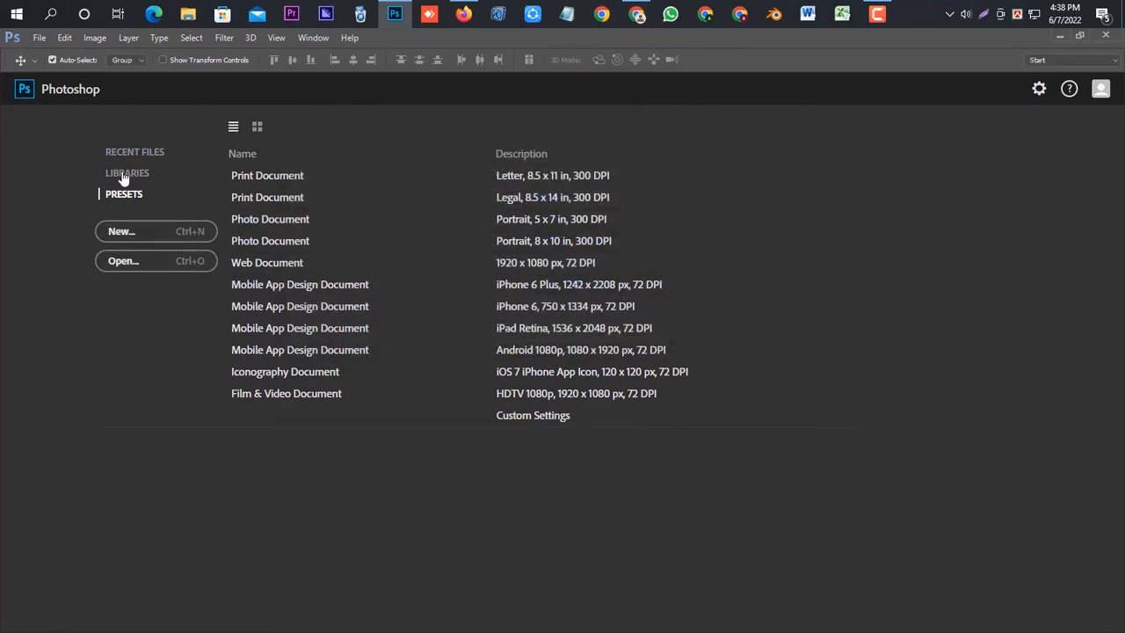
Create a new 1080 x 1080 pixel RGB document at 300 pixels/inch with a near-black #010003 background.
{"action": "left_click", "coordinate": [39, 38]}
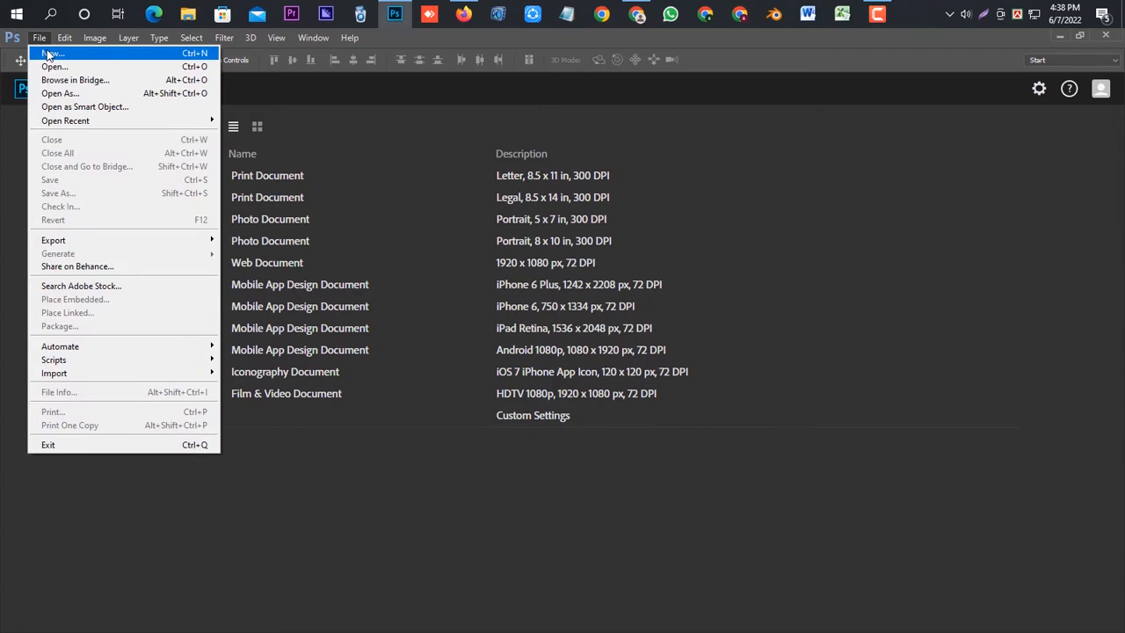
{"action": "left_click", "coordinate": [48, 54]}
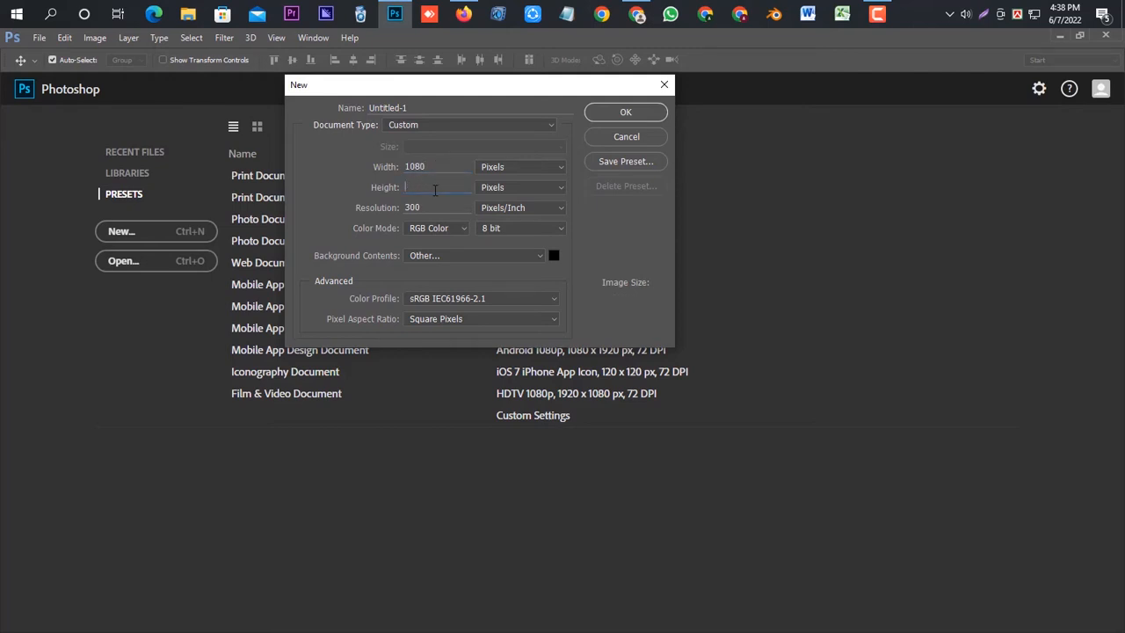
{"action": "type", "text": "1080"}
{"action": "left_click", "coordinate": [553, 256]}
{"action": "left_click_drag", "start_coordinate": [732, 283], "coordinate": [742, 330]}
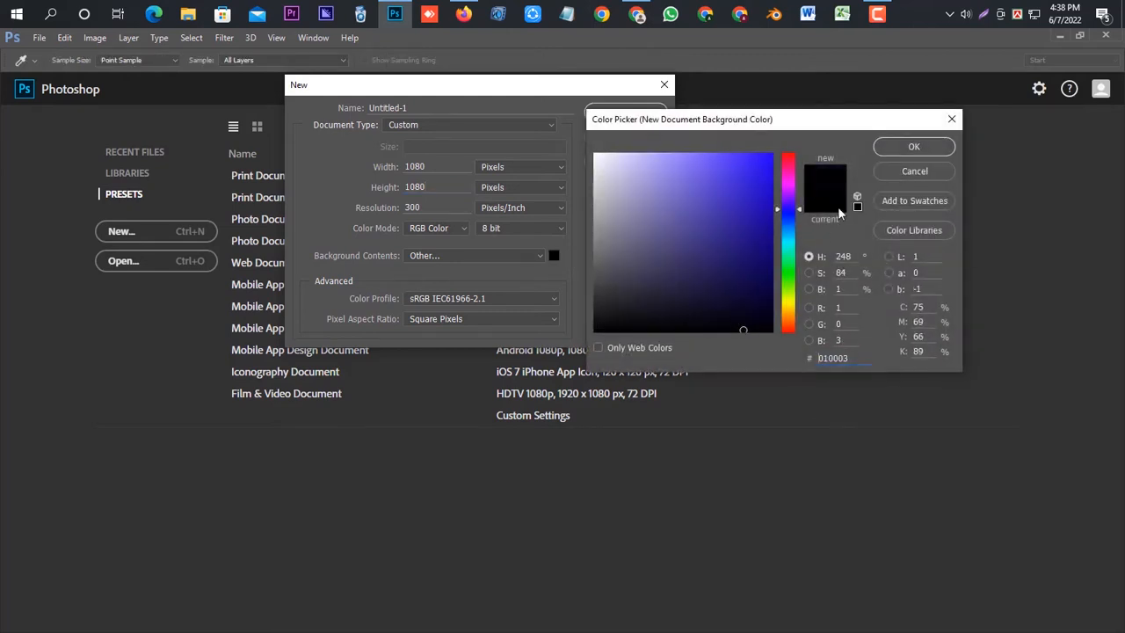
{"action": "left_click", "coordinate": [913, 148]}
{"action": "left_click", "coordinate": [623, 115]}
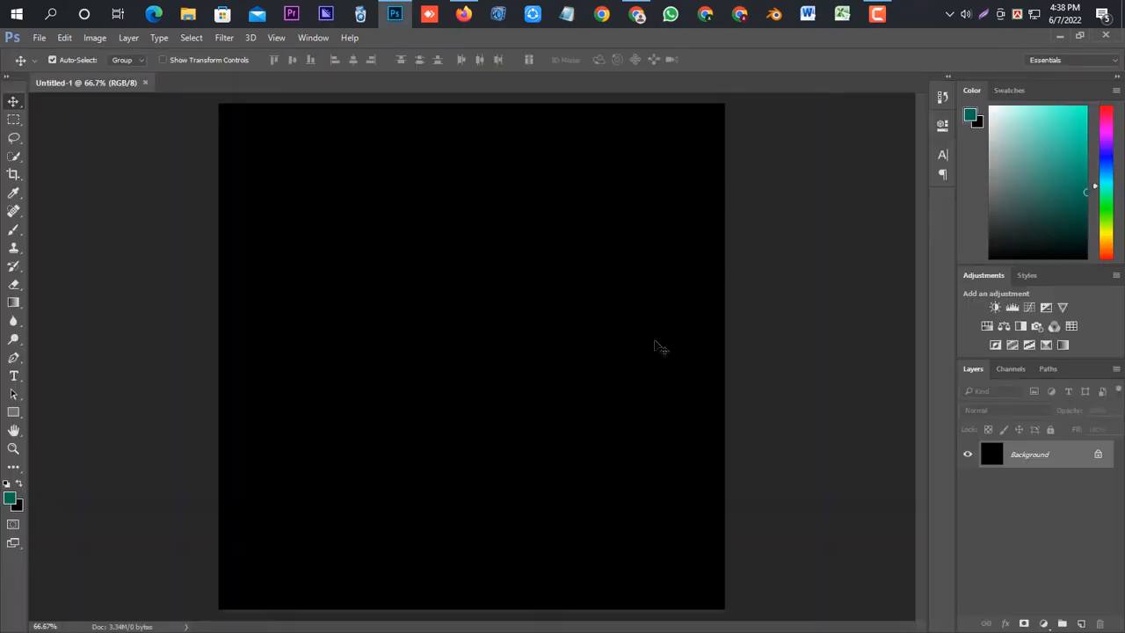
{"action": "key", "text": "ctrl+minus"}
{"action": "scroll", "coordinate": [572, 364], "scroll_direction": "down", "scroll_amount": 1}
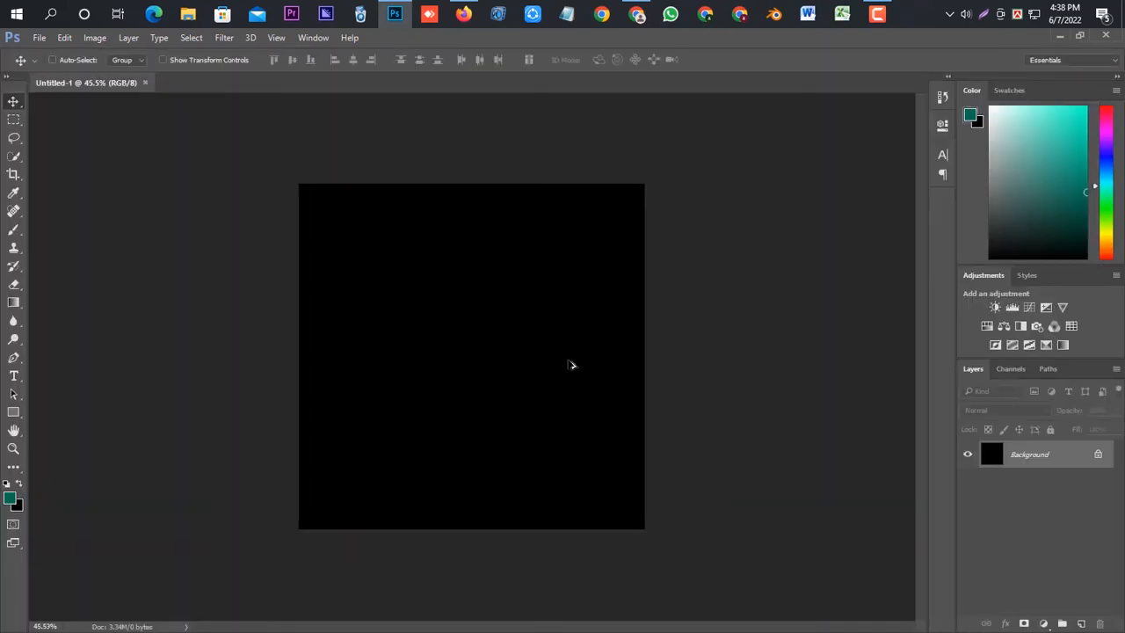
{"action": "scroll", "coordinate": [571, 364], "scroll_direction": "up", "scroll_amount": 2}
{"action": "key", "text": "ctrl+minus"}
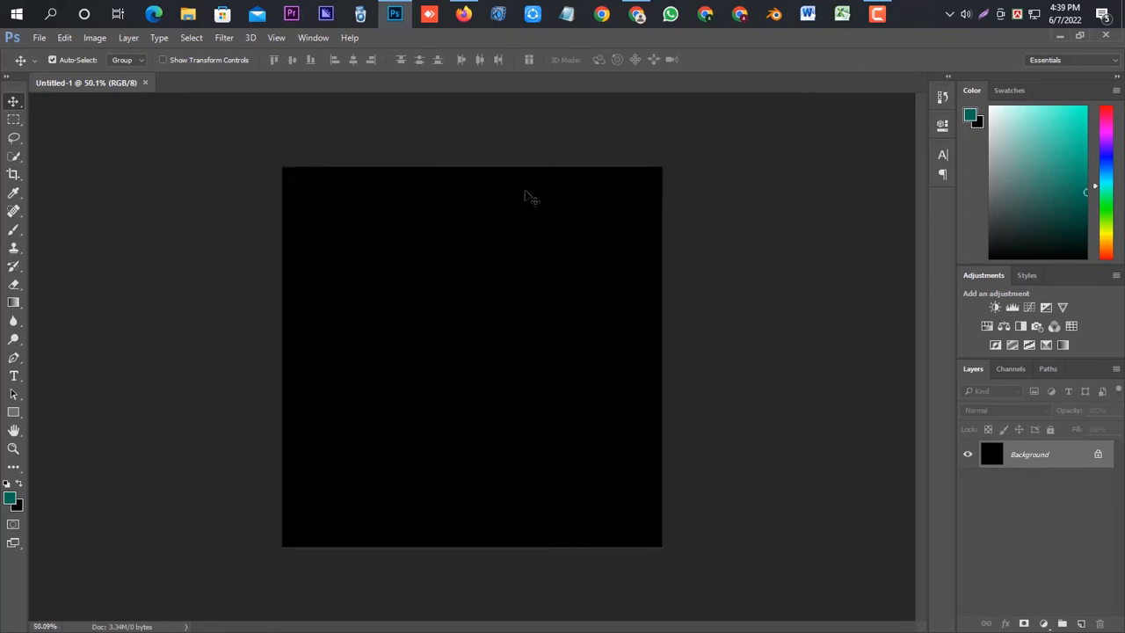
Switch to Facebook in Chrome and examine the Al Jannat Media page's video posts, briefly playing the most recent one.
{"action": "left_click", "coordinate": [637, 14]}
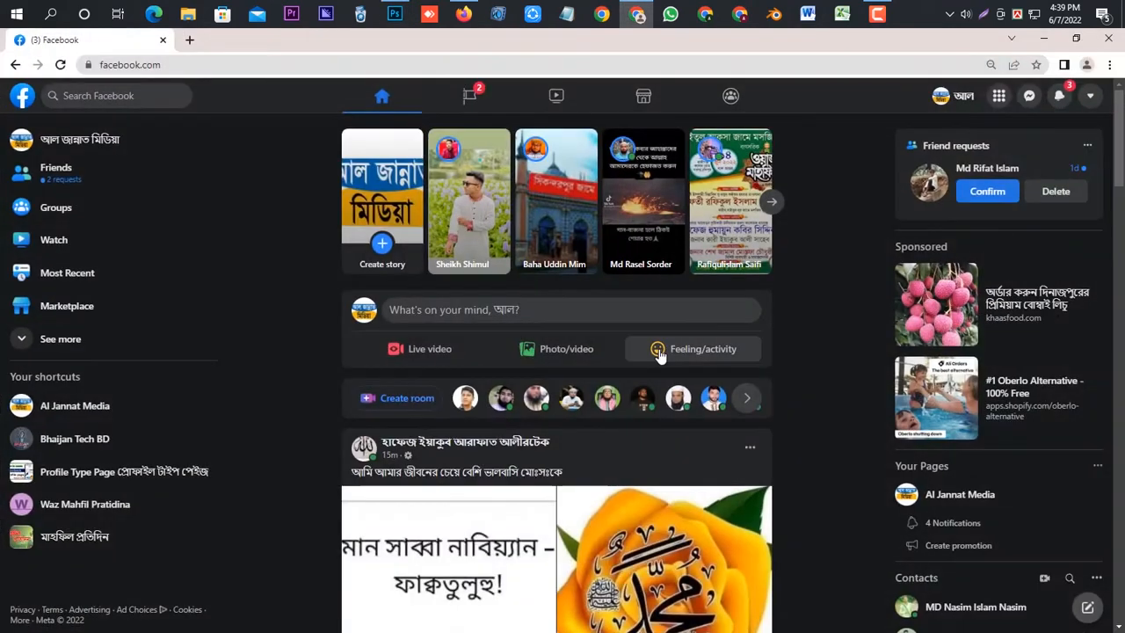
{"action": "left_click", "coordinate": [73, 414]}
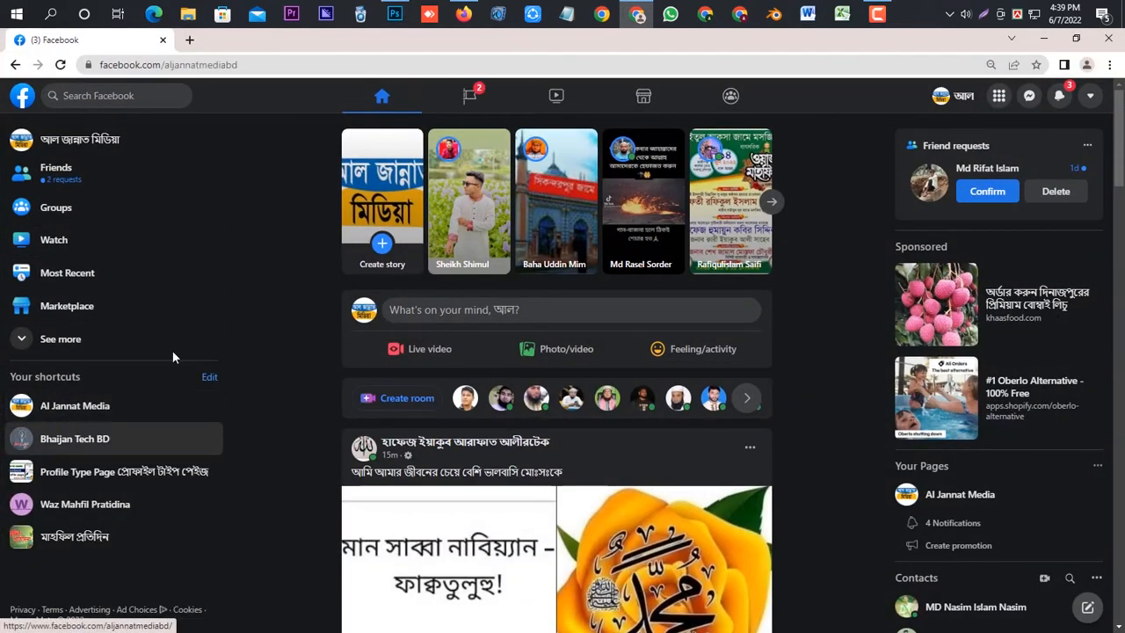
{"action": "scroll", "coordinate": [578, 351], "scroll_direction": "down", "scroll_amount": 4}
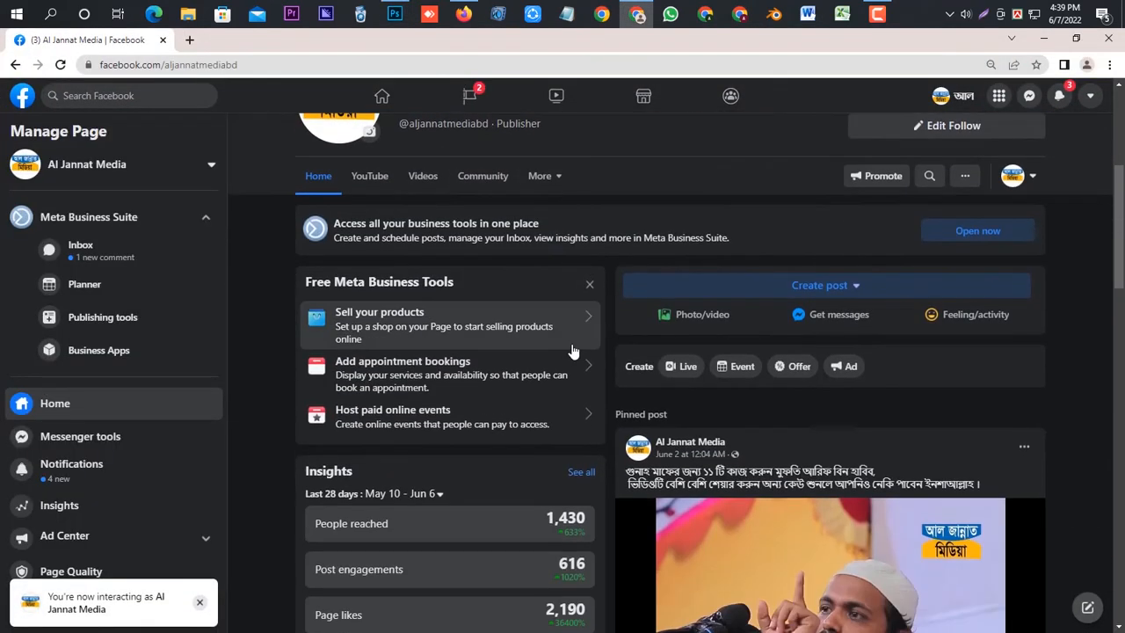
{"action": "scroll", "coordinate": [712, 375], "scroll_direction": "down", "scroll_amount": 12}
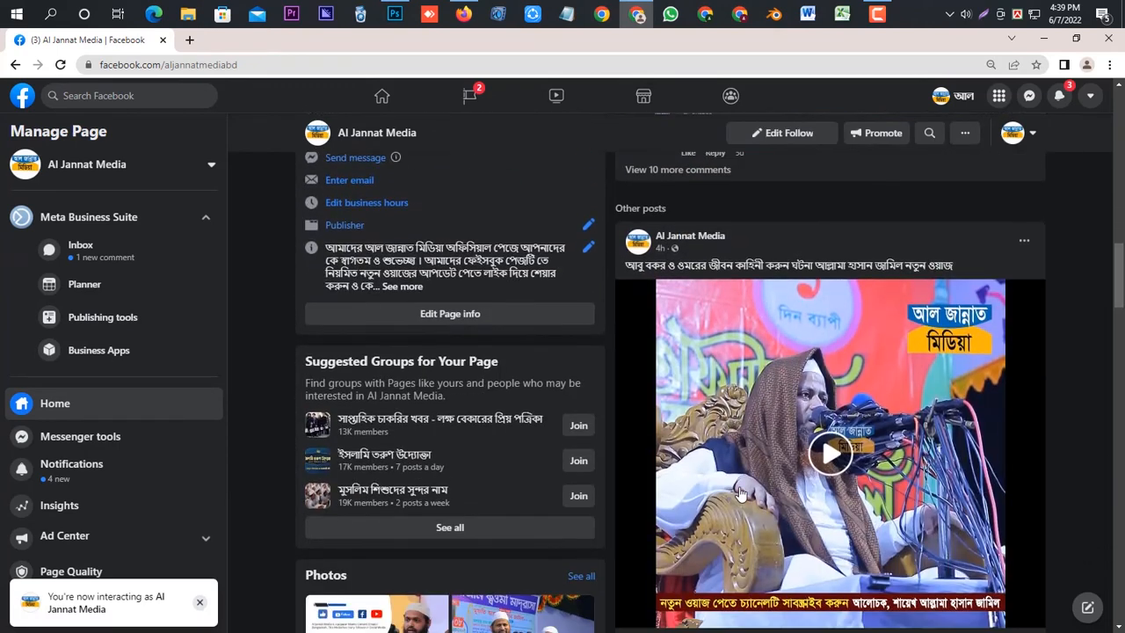
{"action": "left_click", "coordinate": [755, 478]}
{"action": "scroll", "coordinate": [754, 457], "scroll_direction": "down", "scroll_amount": 2}
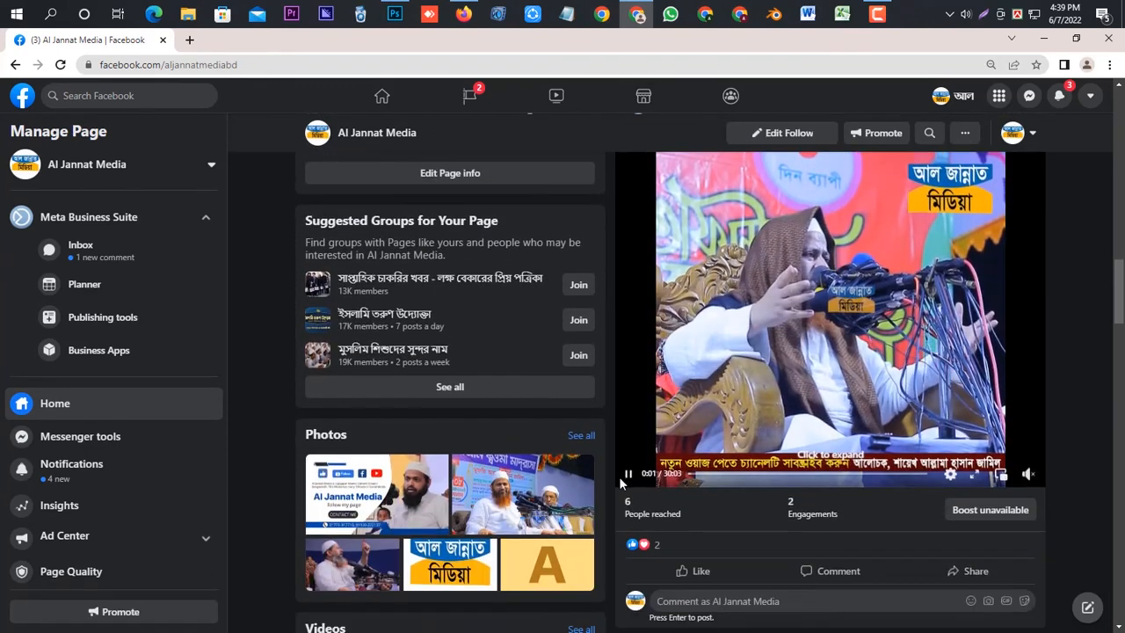
{"action": "left_click", "coordinate": [629, 475]}
{"action": "scroll", "coordinate": [840, 352], "scroll_direction": "up", "scroll_amount": 1}
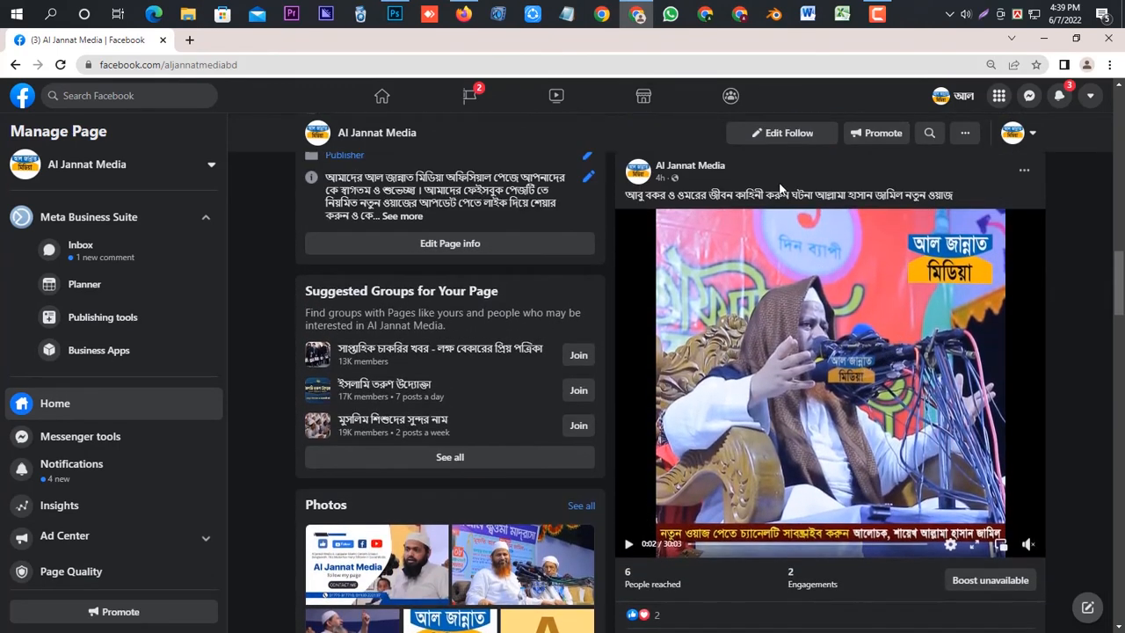
{"action": "scroll", "coordinate": [788, 361], "scroll_direction": "up", "scroll_amount": 15}
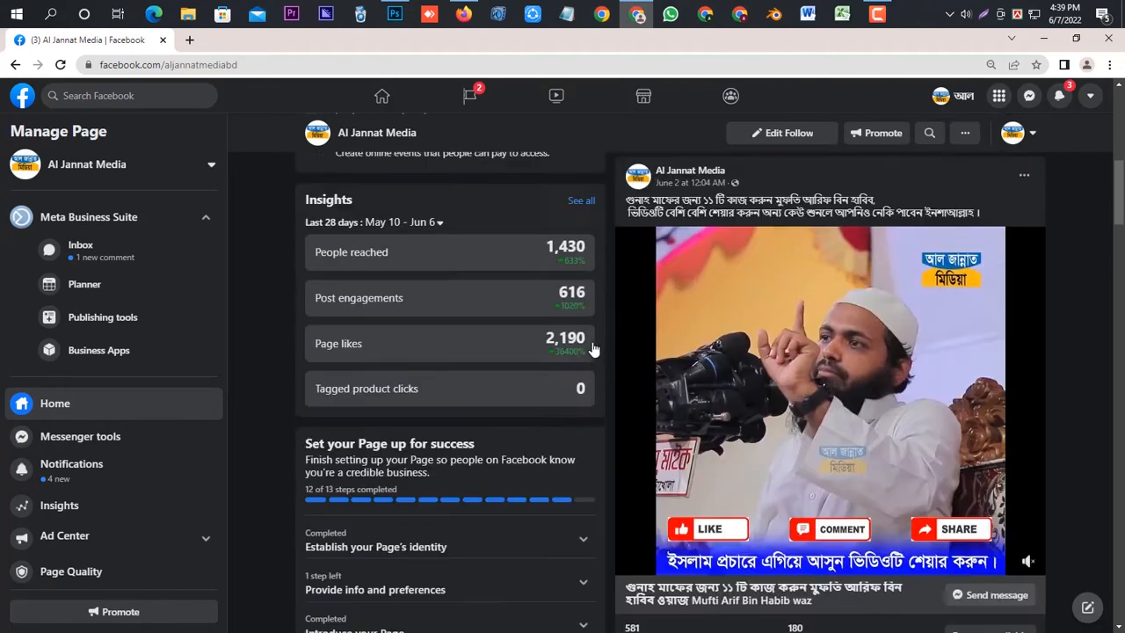
{"action": "scroll", "coordinate": [589, 345], "scroll_direction": "up", "scroll_amount": 2}
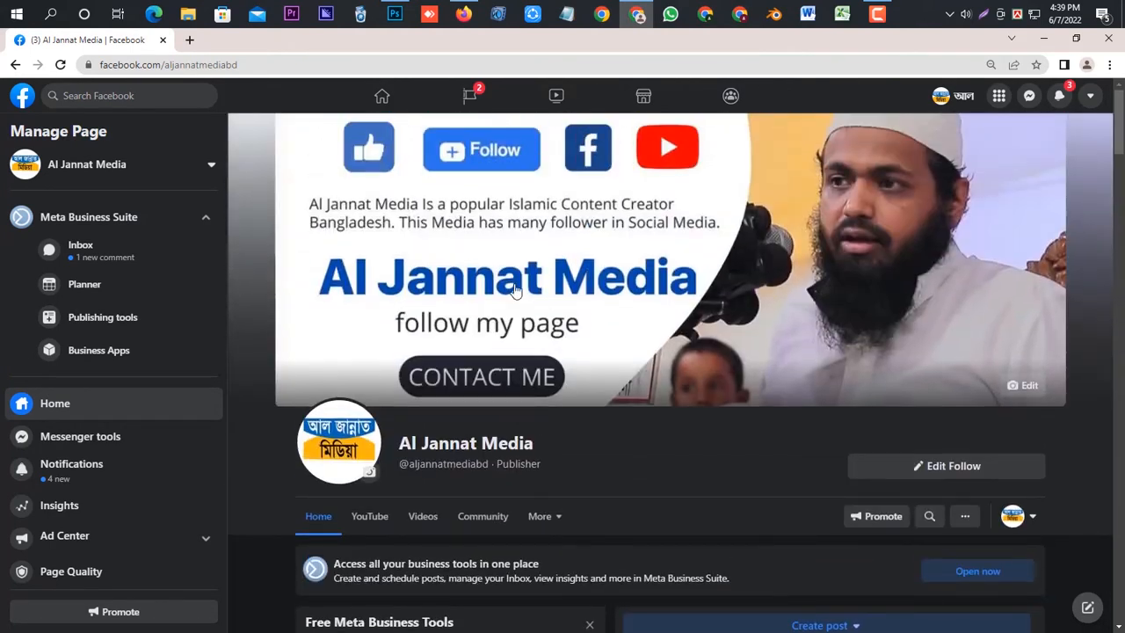
Switch to Photoshop and place the image MVI_9207.00_09_31_25.Still002 from New Volume (G:) into the square document.
{"action": "left_click", "coordinate": [395, 13]}
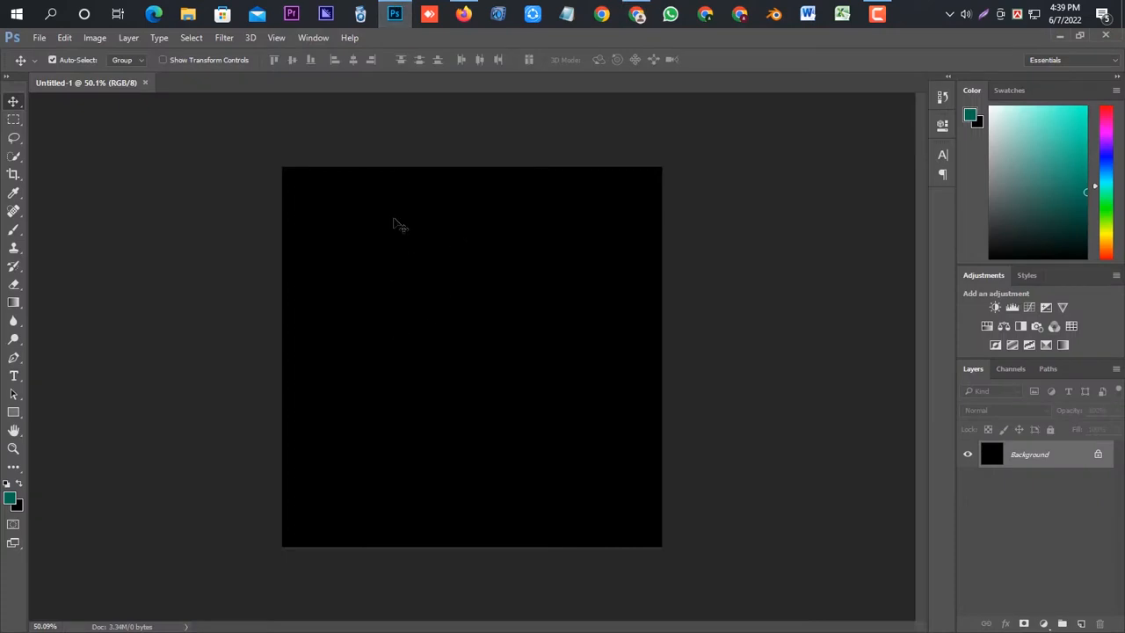
{"action": "left_click", "coordinate": [188, 24]}
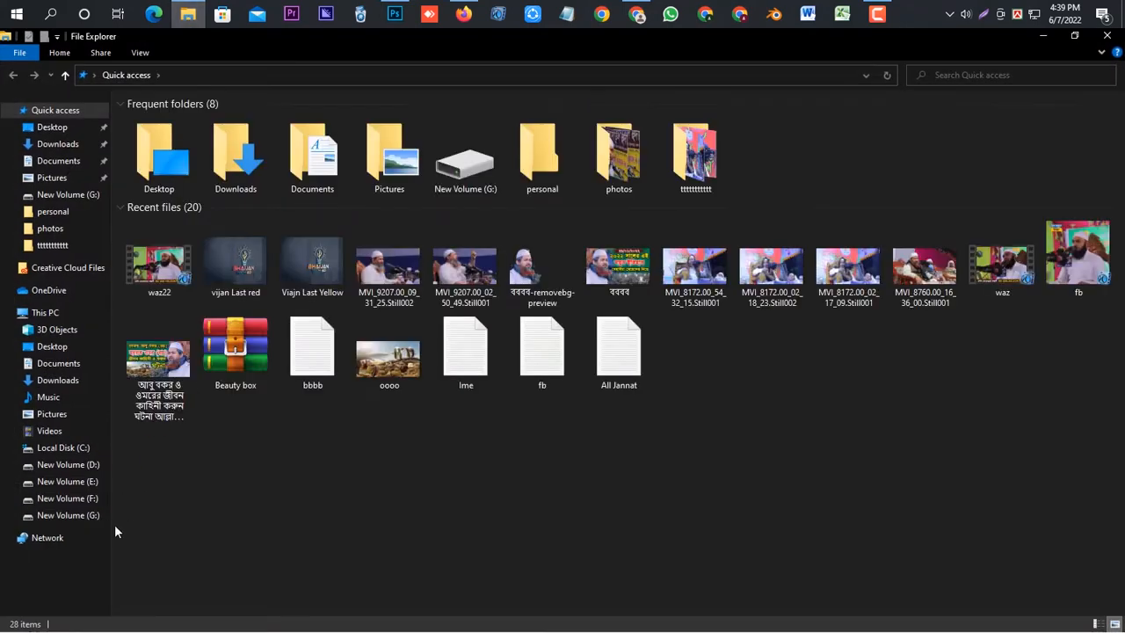
{"action": "left_click", "coordinate": [98, 517]}
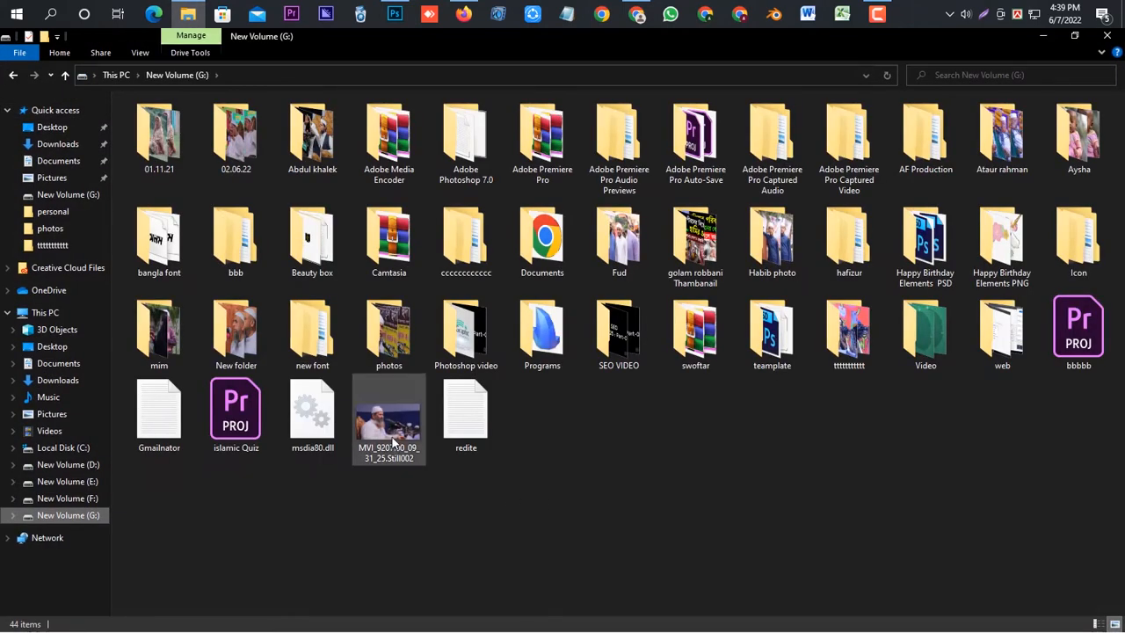
{"action": "left_click_drag", "start_coordinate": [393, 446], "coordinate": [409, 63]}
{"action": "left_click_drag", "start_coordinate": [402, 21], "coordinate": [452, 360]}
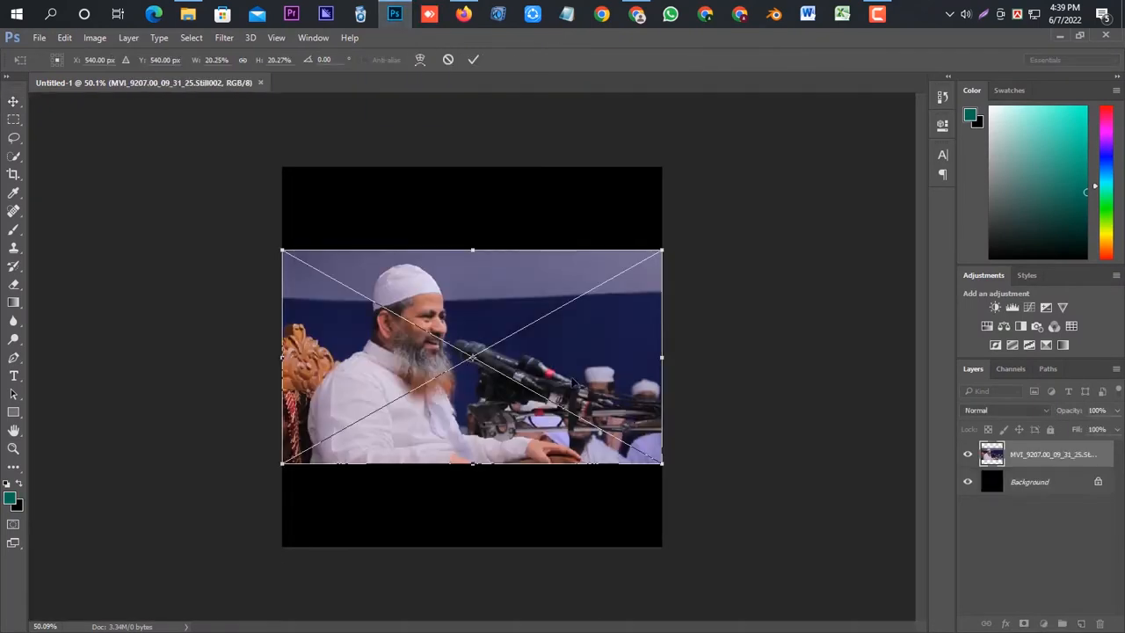
Scale the placed speaker photo to about 29.7% and position it across the upper part of the canvas.
{"action": "left_click_drag", "start_coordinate": [579, 372], "coordinate": [580, 297]}
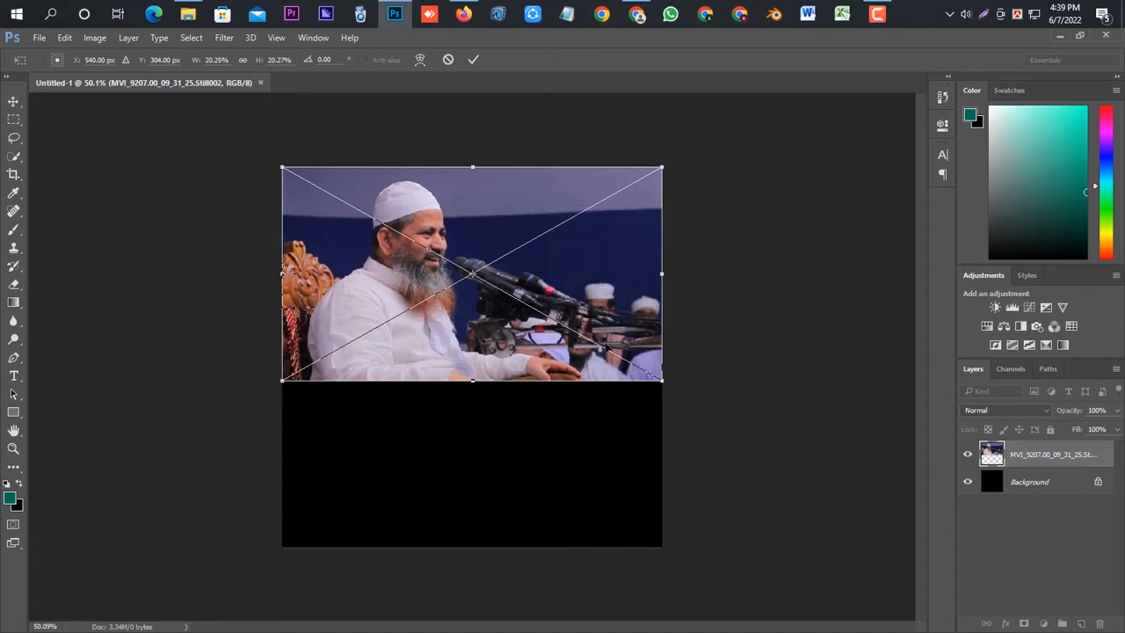
{"action": "left_click_drag", "start_coordinate": [665, 383], "coordinate": [729, 414]}
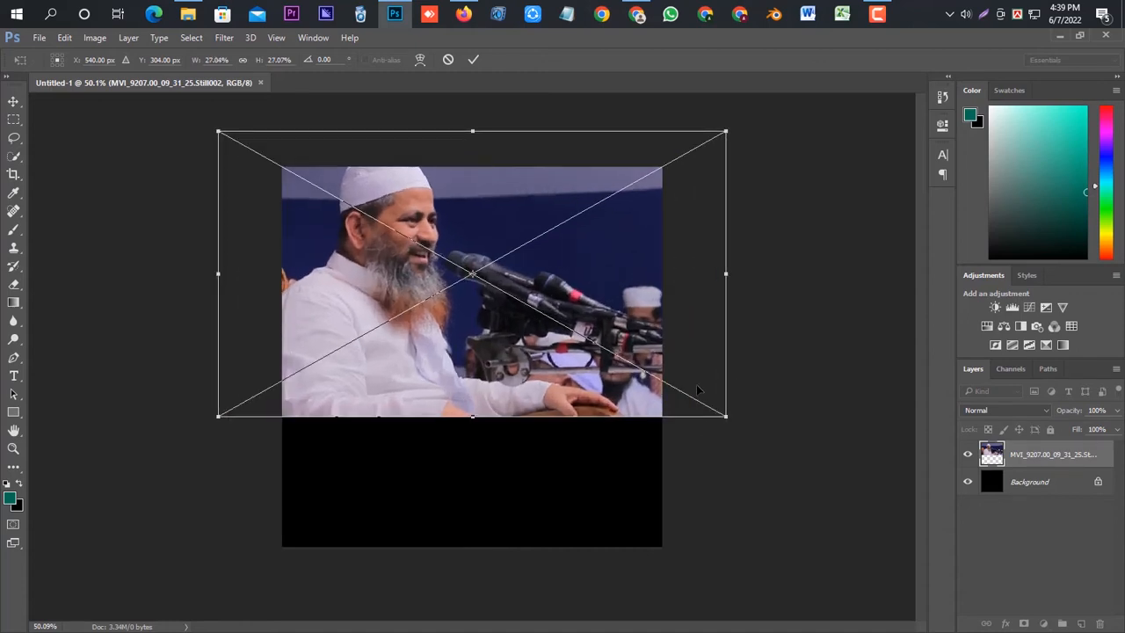
{"action": "left_click_drag", "start_coordinate": [691, 348], "coordinate": [733, 381]}
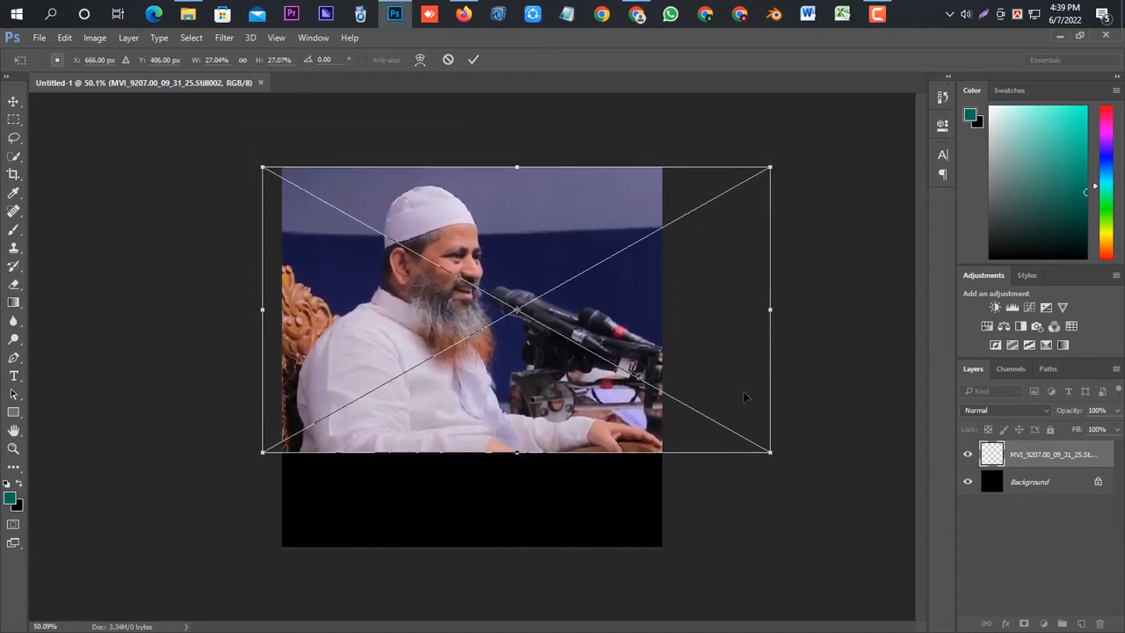
{"action": "left_click_drag", "start_coordinate": [777, 455], "coordinate": [795, 466]}
{"action": "left_click_drag", "start_coordinate": [742, 368], "coordinate": [755, 375]}
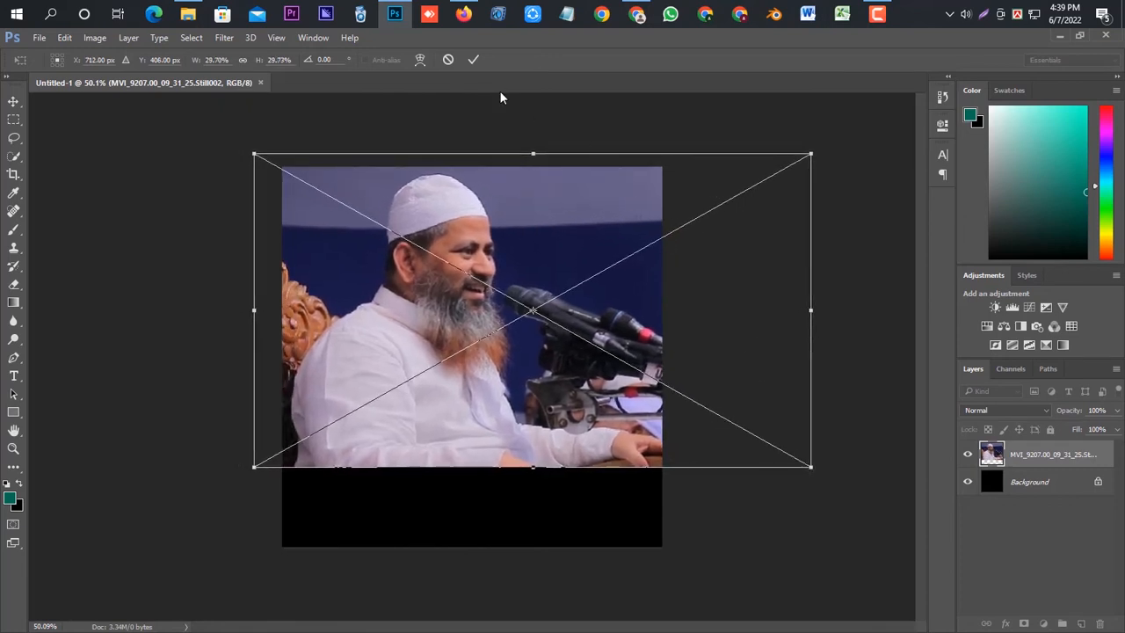
{"action": "left_click", "coordinate": [473, 59]}
{"action": "mouse_move", "coordinate": [466, 233]}
{"action": "left_mouse_down"}
{"action": "mouse_move", "coordinate": [475, 229]}
{"action": "mouse_move", "coordinate": [463, 223]}
{"action": "left_mouse_up"}
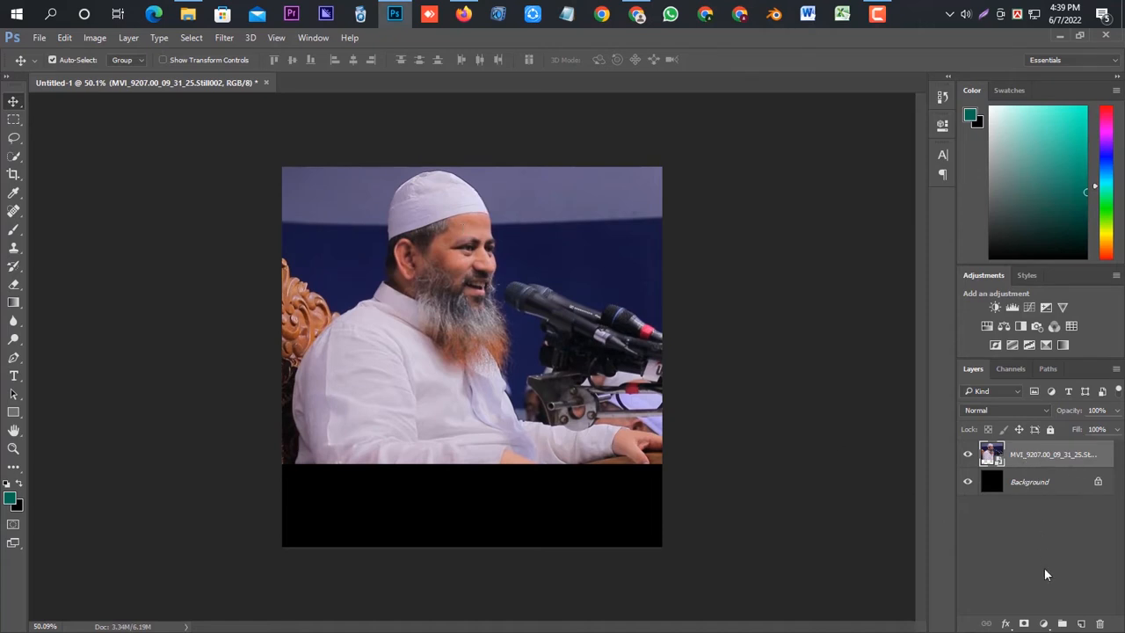
Add a layer mask to the speaker photo and fade its lower part into the background with a soft black brush up to 500 px.
{"action": "left_click", "coordinate": [1023, 624]}
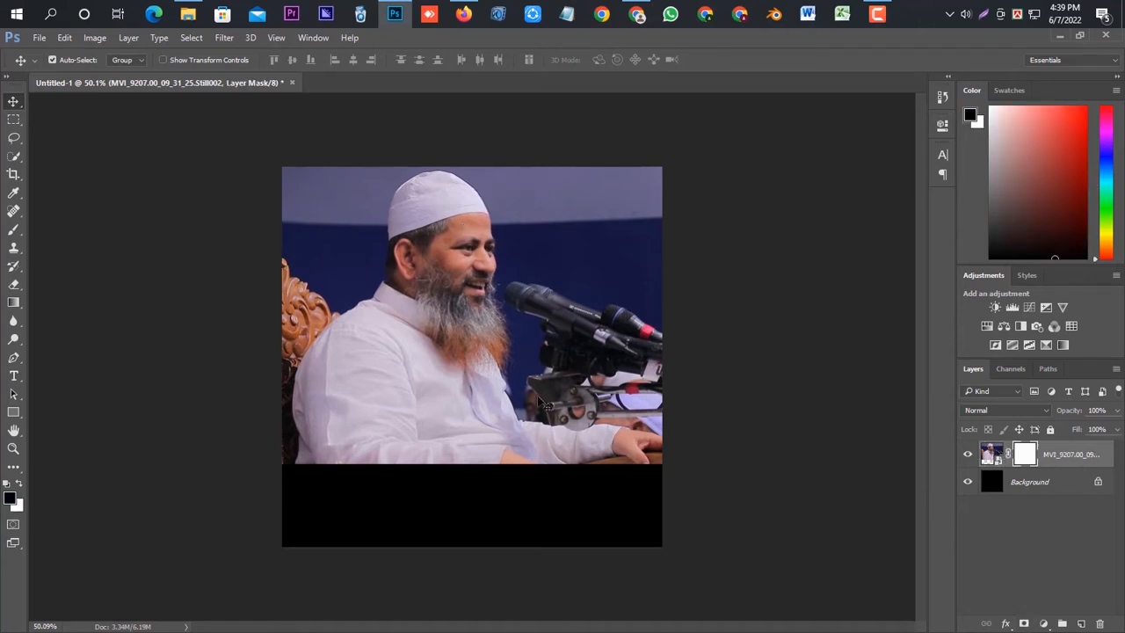
{"action": "left_click", "coordinate": [16, 232]}
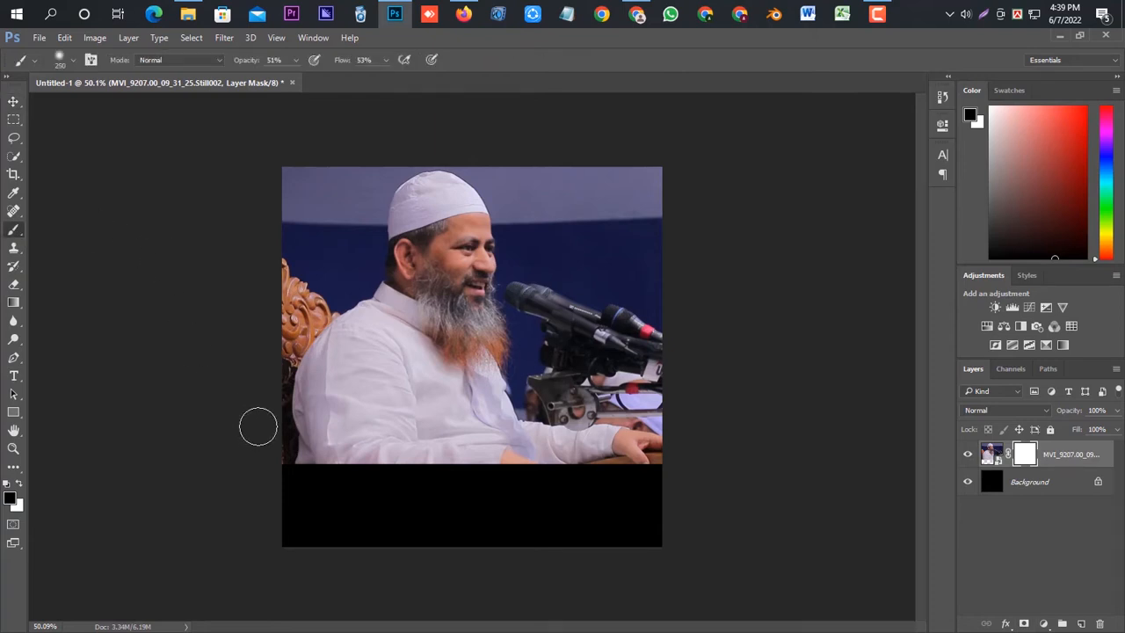
{"action": "key", "text": "bracketright"}
{"action": "key", "text": "bracketright"}
{"action": "key", "text": "bracketright"}
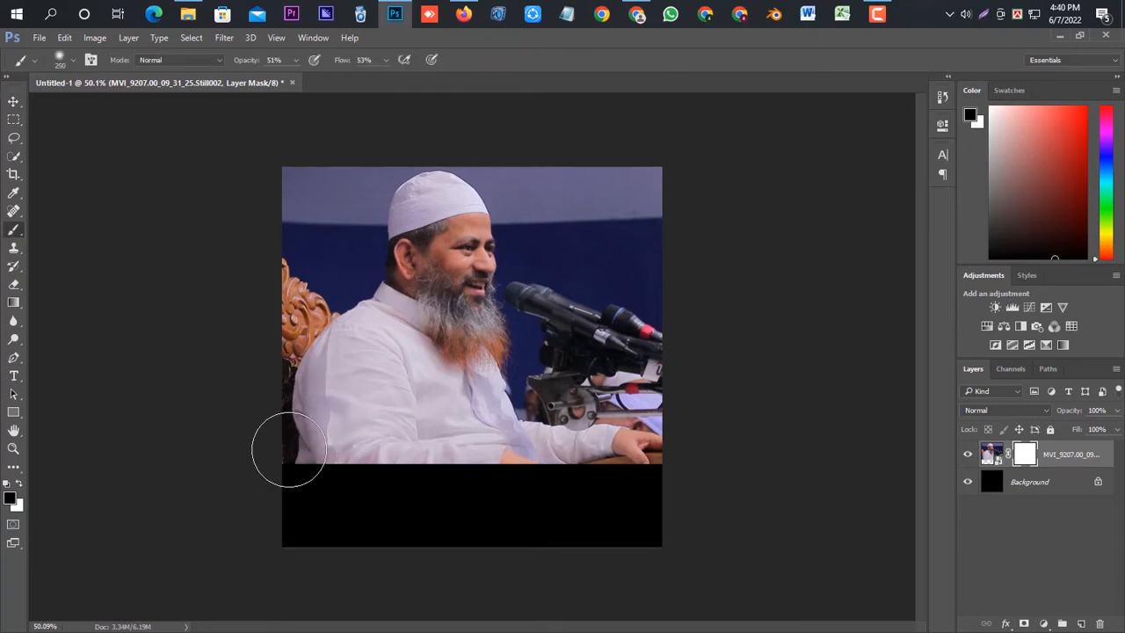
{"action": "mouse_move", "coordinate": [289, 449]}
{"action": "left_mouse_down"}
{"action": "mouse_move", "coordinate": [390, 459]}
{"action": "mouse_move", "coordinate": [299, 452]}
{"action": "mouse_move", "coordinate": [295, 499]}
{"action": "mouse_move", "coordinate": [321, 456]}
{"action": "mouse_move", "coordinate": [359, 436]}
{"action": "mouse_move", "coordinate": [330, 463]}
{"action": "mouse_move", "coordinate": [662, 483]}
{"action": "mouse_move", "coordinate": [643, 463]}
{"action": "mouse_move", "coordinate": [489, 466]}
{"action": "mouse_move", "coordinate": [292, 443]}
{"action": "mouse_move", "coordinate": [438, 477]}
{"action": "mouse_move", "coordinate": [499, 472]}
{"action": "mouse_move", "coordinate": [444, 426]}
{"action": "mouse_move", "coordinate": [431, 446]}
{"action": "mouse_move", "coordinate": [610, 470]}
{"action": "mouse_move", "coordinate": [627, 441]}
{"action": "mouse_move", "coordinate": [662, 443]}
{"action": "mouse_move", "coordinate": [222, 438]}
{"action": "mouse_move", "coordinate": [710, 450]}
{"action": "mouse_move", "coordinate": [658, 435]}
{"action": "mouse_move", "coordinate": [540, 438]}
{"action": "left_mouse_up"}
{"action": "key", "text": "bracketright"}
{"action": "key", "text": "bracketright"}
{"action": "key", "text": "bracketright"}
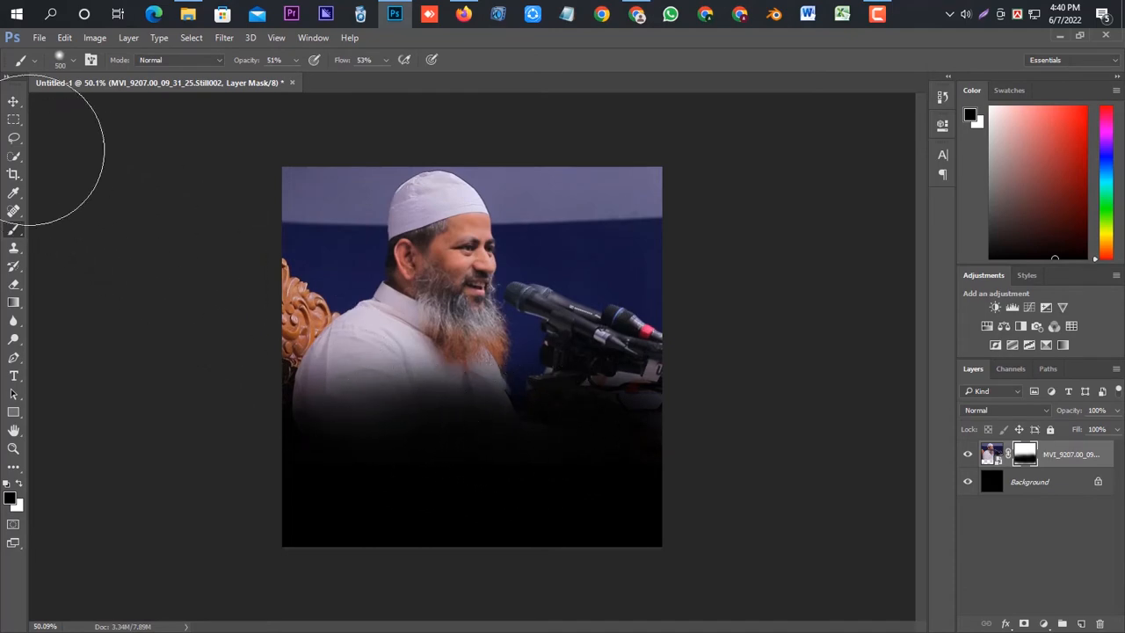
Place the image oooo from the Downloads folder and position it along the bottom of the canvas.
{"action": "left_click", "coordinate": [13, 101]}
{"action": "left_click", "coordinate": [188, 13]}
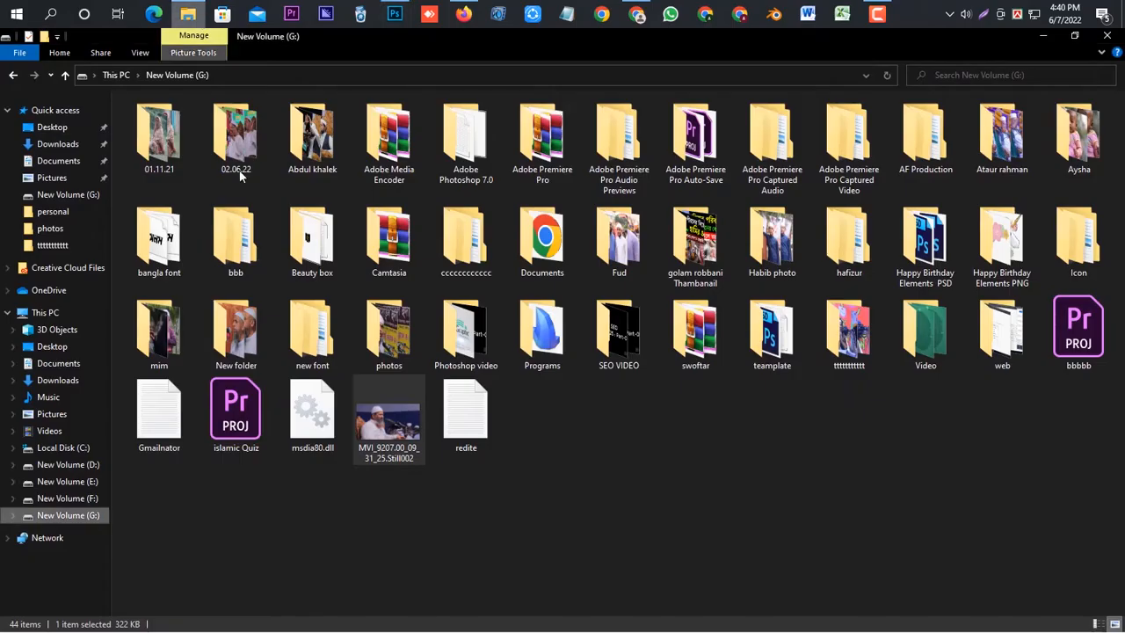
{"action": "left_click", "coordinate": [57, 144]}
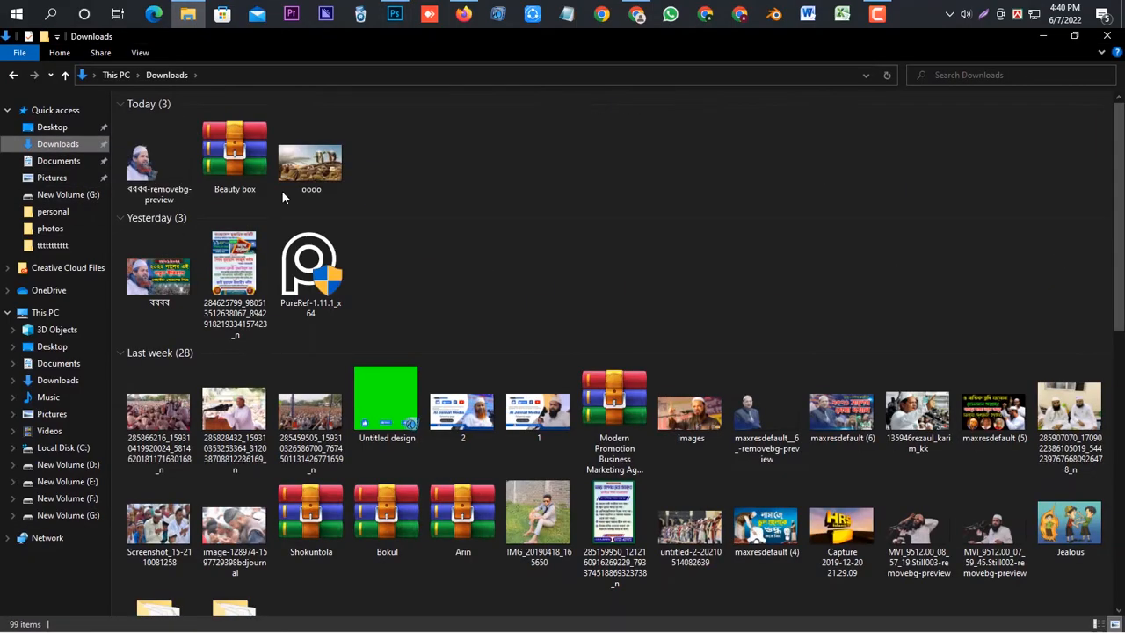
{"action": "left_click_drag", "start_coordinate": [309, 167], "coordinate": [428, 383]}
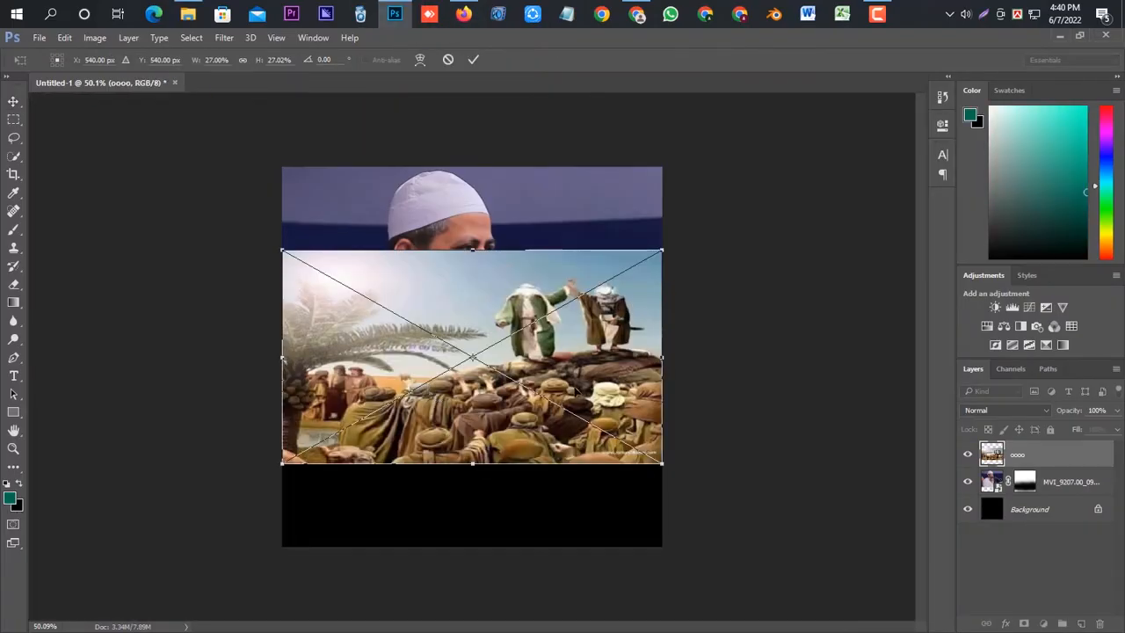
{"action": "left_click_drag", "start_coordinate": [601, 372], "coordinate": [601, 455]}
{"action": "left_click", "coordinate": [474, 60]}
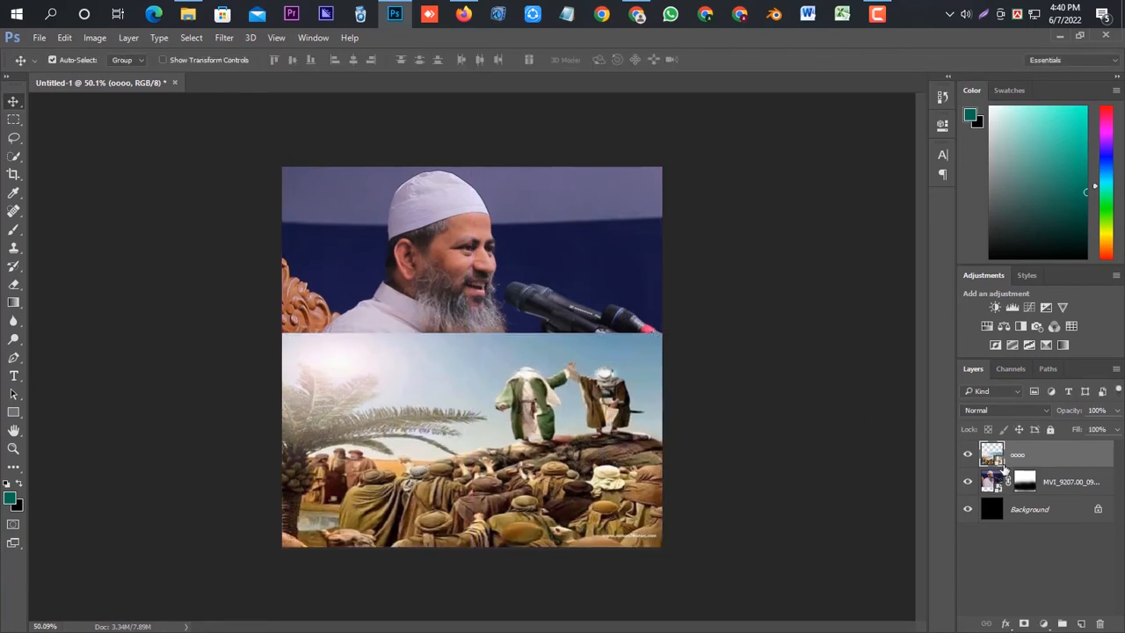
Move the oooo layer below the speaker photo layer and fine-tune its position on the canvas.
{"action": "left_click_drag", "start_coordinate": [1019, 459], "coordinate": [1032, 496]}
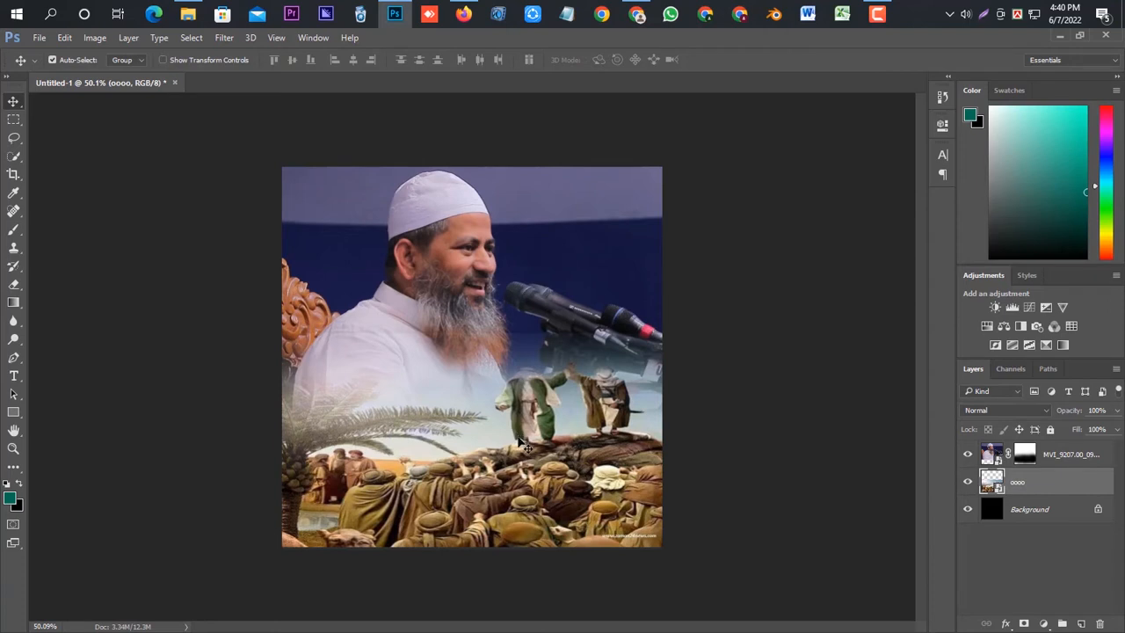
{"action": "left_click_drag", "start_coordinate": [524, 446], "coordinate": [519, 455]}
{"action": "left_click_drag", "start_coordinate": [520, 448], "coordinate": [523, 439]}
Mask the oooo layer, fading its upper edge with black brush strokes at 300 and 200 px and restoring the standing figures in white.
{"action": "left_click", "coordinate": [1045, 624]}
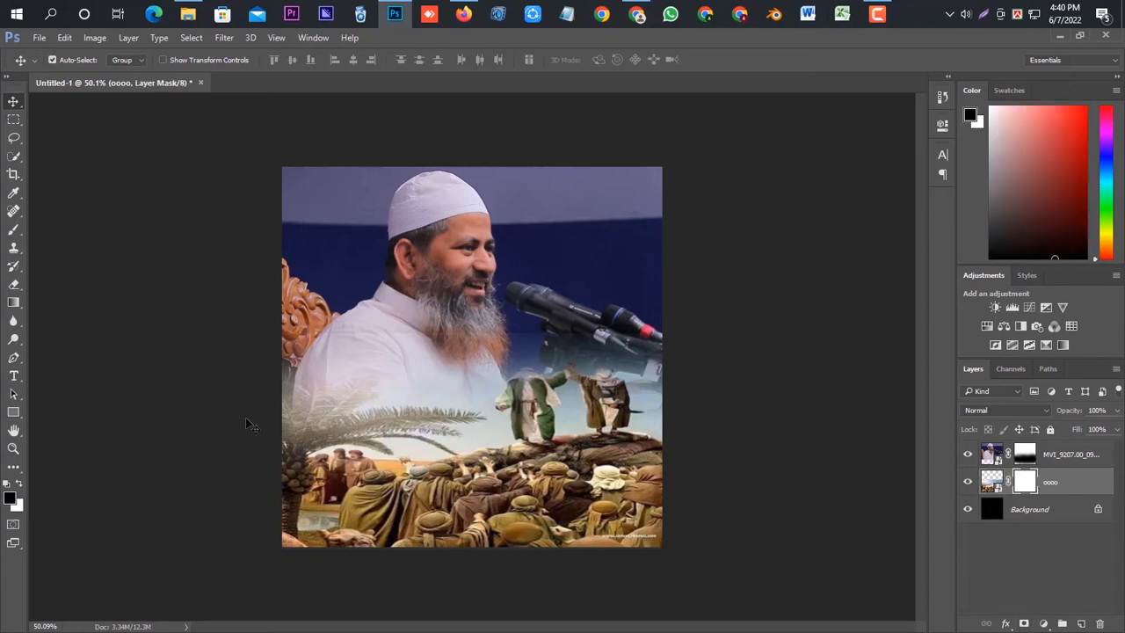
{"action": "left_click", "coordinate": [14, 230]}
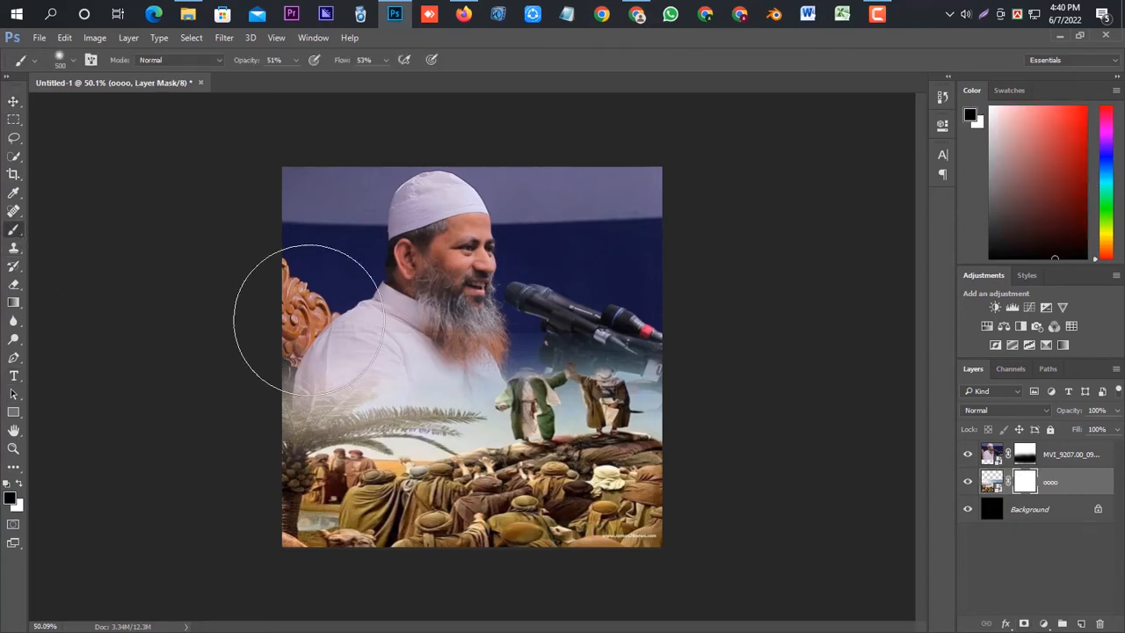
{"action": "key", "text": "["}
{"action": "key", "text": "["}
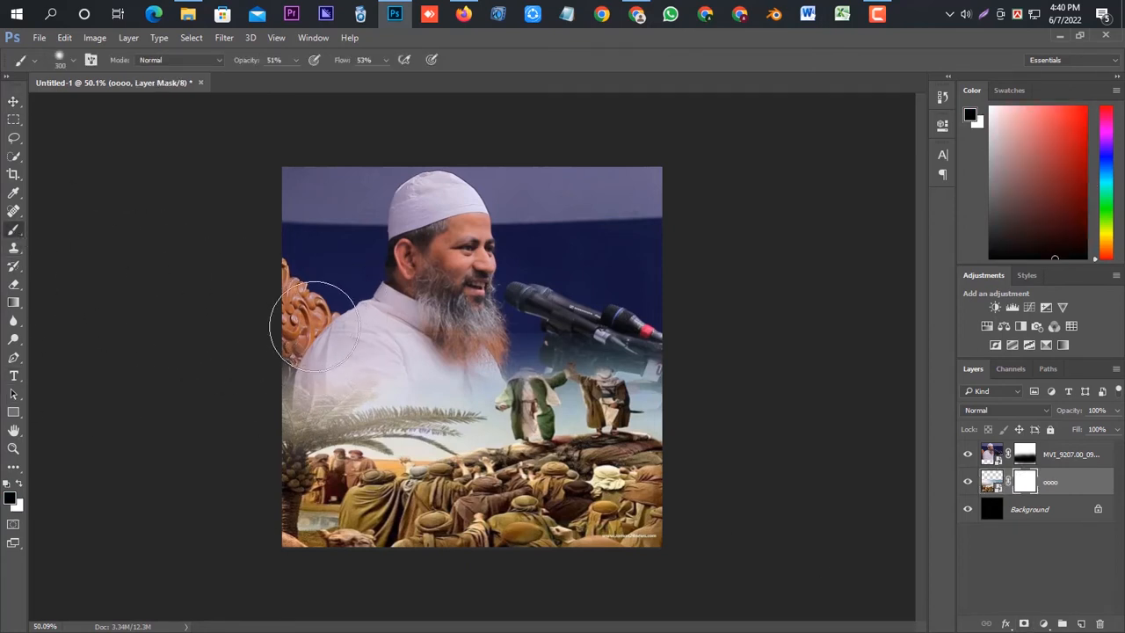
{"action": "mouse_move", "coordinate": [312, 326]}
{"action": "left_mouse_down"}
{"action": "mouse_move", "coordinate": [455, 325]}
{"action": "mouse_move", "coordinate": [412, 335]}
{"action": "mouse_move", "coordinate": [566, 329]}
{"action": "left_mouse_up"}
{"action": "key", "text": "["}
{"action": "key", "text": "["}
{"action": "mouse_move", "coordinate": [660, 332]}
{"action": "left_mouse_down"}
{"action": "mouse_move", "coordinate": [501, 321]}
{"action": "mouse_move", "coordinate": [659, 329]}
{"action": "mouse_move", "coordinate": [526, 320]}
{"action": "mouse_move", "coordinate": [477, 335]}
{"action": "left_mouse_up"}
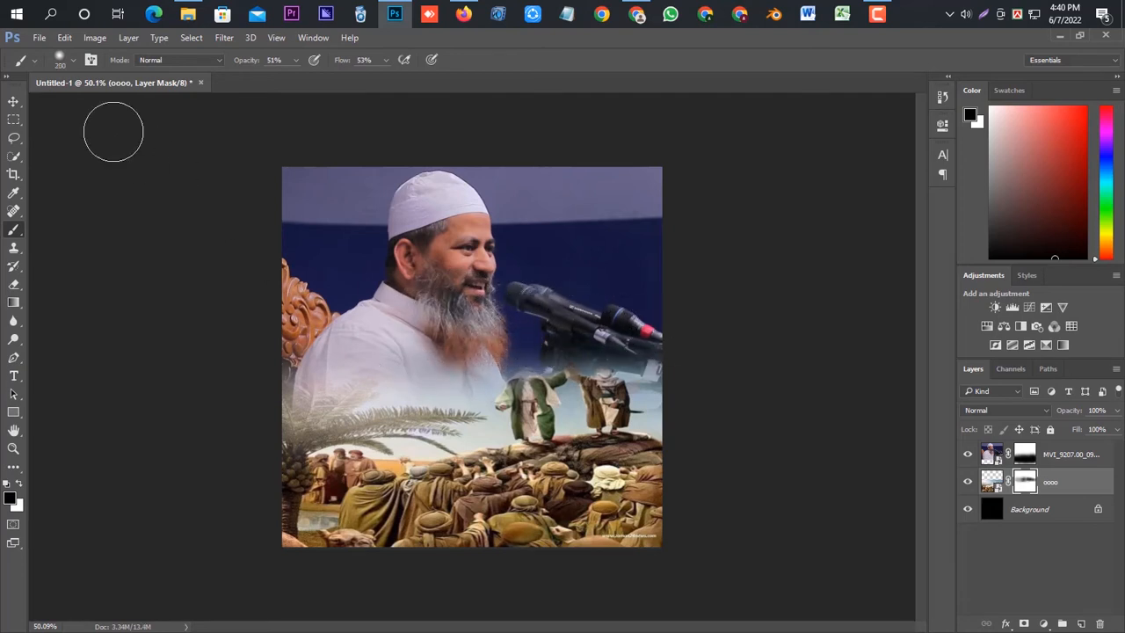
{"action": "left_click", "coordinate": [18, 484]}
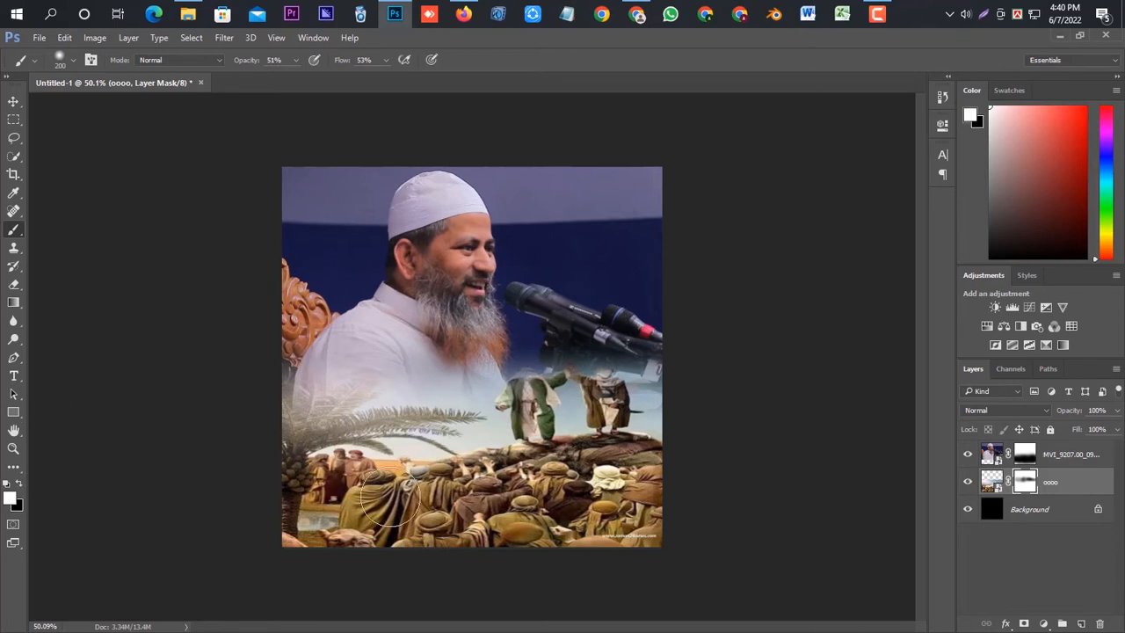
{"action": "mouse_move", "coordinate": [538, 389]}
{"action": "left_mouse_down"}
{"action": "mouse_move", "coordinate": [535, 349]}
{"action": "mouse_move", "coordinate": [533, 362]}
{"action": "mouse_move", "coordinate": [625, 372]}
{"action": "mouse_move", "coordinate": [558, 366]}
{"action": "left_mouse_up"}
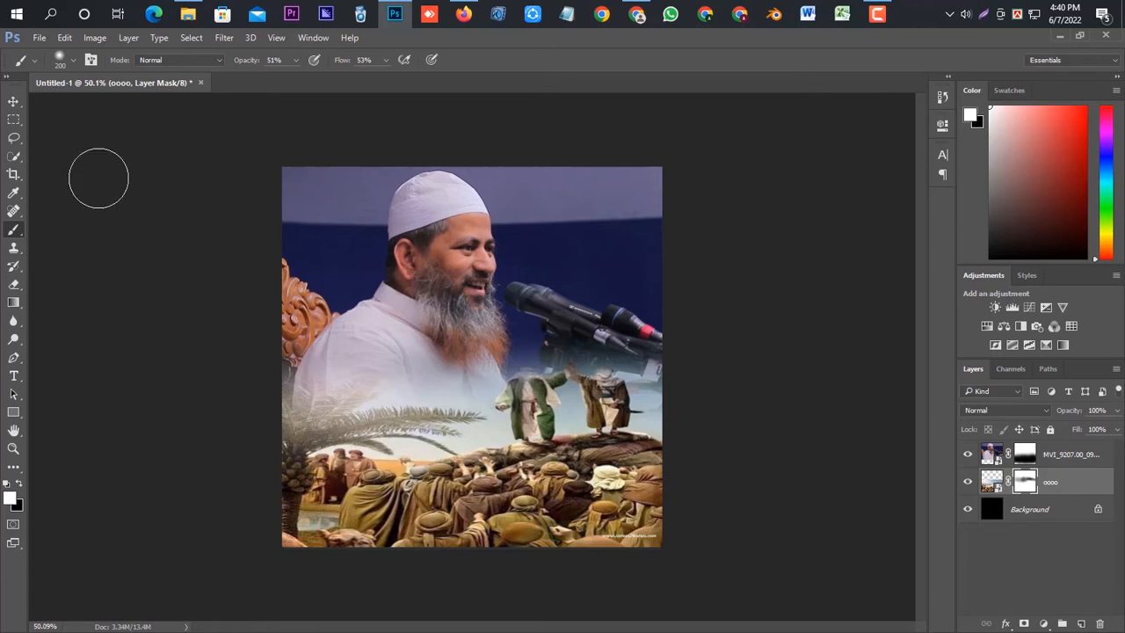
Shift the oooo image lower and soften its hard upper edge by painting black on its mask with a 175 px brush.
{"action": "left_click", "coordinate": [14, 101]}
{"action": "left_click_drag", "start_coordinate": [563, 510], "coordinate": [556, 546]}
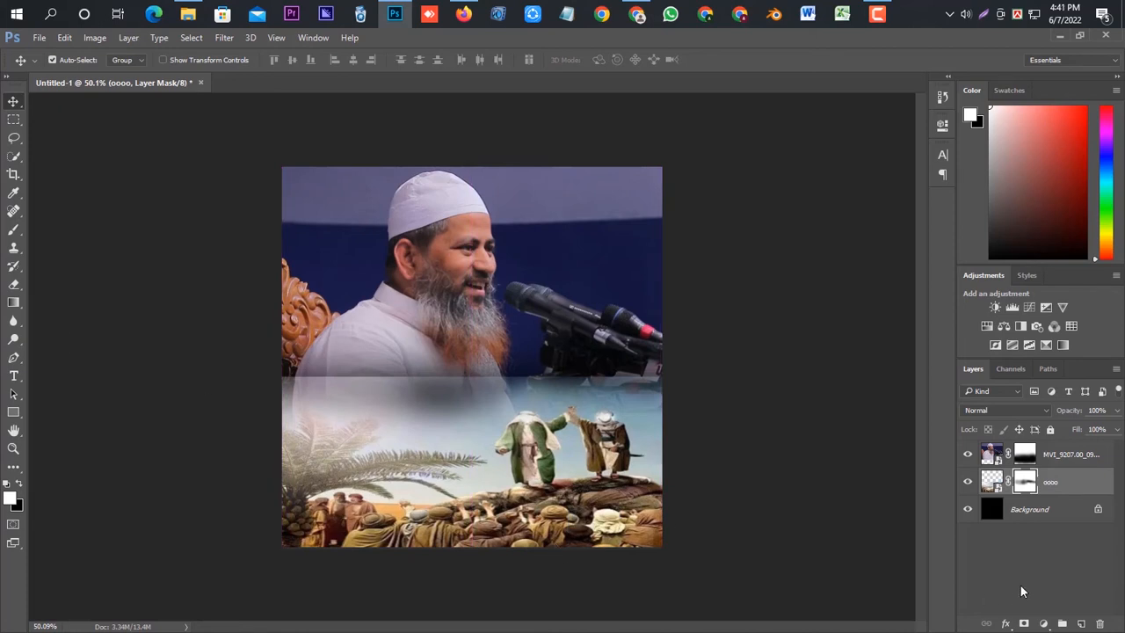
{"action": "left_click", "coordinate": [15, 231]}
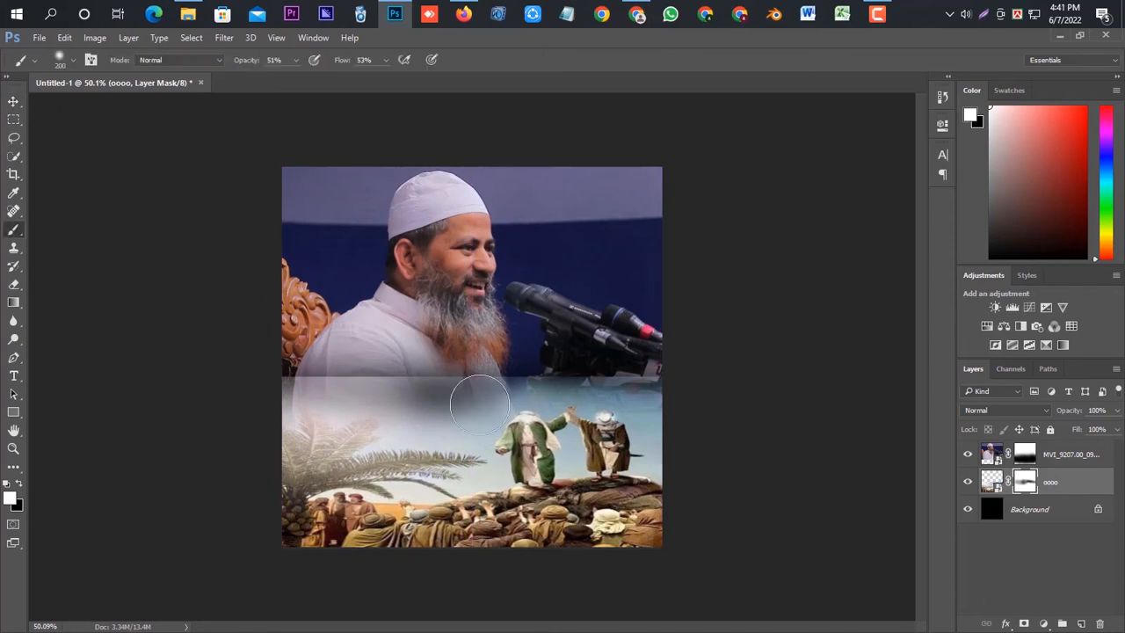
{"action": "left_click", "coordinate": [305, 378]}
{"action": "key", "text": "["}
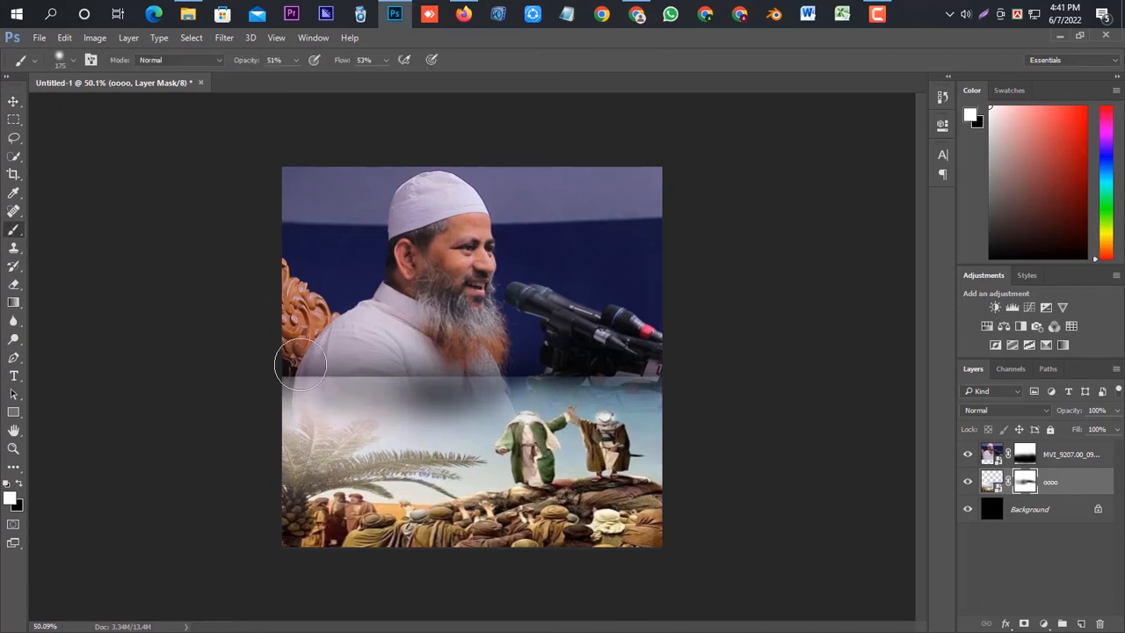
{"action": "left_click", "coordinate": [19, 483]}
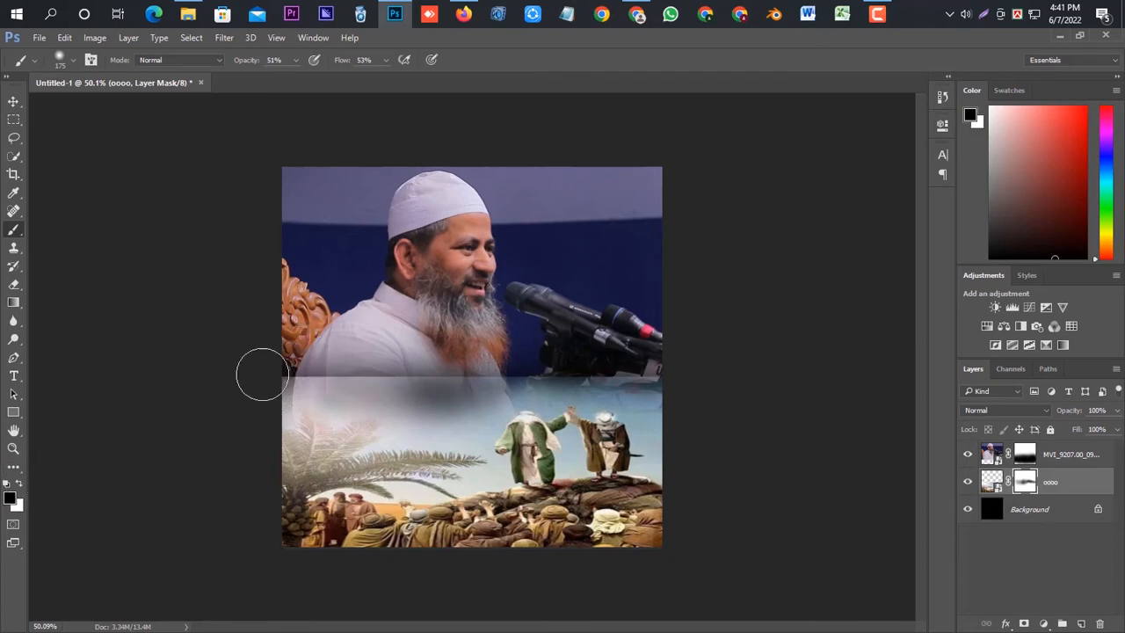
{"action": "mouse_move", "coordinate": [261, 372]}
{"action": "left_mouse_down"}
{"action": "mouse_move", "coordinate": [347, 379]}
{"action": "mouse_move", "coordinate": [321, 379]}
{"action": "mouse_move", "coordinate": [375, 368]}
{"action": "mouse_move", "coordinate": [293, 364]}
{"action": "mouse_move", "coordinate": [324, 379]}
{"action": "mouse_move", "coordinate": [478, 369]}
{"action": "mouse_move", "coordinate": [344, 383]}
{"action": "mouse_move", "coordinate": [582, 376]}
{"action": "mouse_move", "coordinate": [409, 375]}
{"action": "mouse_move", "coordinate": [501, 388]}
{"action": "mouse_move", "coordinate": [460, 381]}
{"action": "mouse_move", "coordinate": [664, 371]}
{"action": "mouse_move", "coordinate": [283, 374]}
{"action": "mouse_move", "coordinate": [572, 357]}
{"action": "mouse_move", "coordinate": [668, 369]}
{"action": "mouse_move", "coordinate": [473, 364]}
{"action": "mouse_move", "coordinate": [409, 413]}
{"action": "mouse_move", "coordinate": [619, 482]}
{"action": "mouse_move", "coordinate": [525, 400]}
{"action": "mouse_move", "coordinate": [480, 438]}
{"action": "mouse_move", "coordinate": [442, 422]}
{"action": "mouse_move", "coordinate": [414, 515]}
{"action": "mouse_move", "coordinate": [442, 435]}
{"action": "mouse_move", "coordinate": [417, 474]}
{"action": "mouse_move", "coordinate": [456, 412]}
{"action": "mouse_move", "coordinate": [527, 438]}
{"action": "mouse_move", "coordinate": [567, 483]}
{"action": "mouse_move", "coordinate": [561, 420]}
{"action": "mouse_move", "coordinate": [497, 411]}
{"action": "mouse_move", "coordinate": [619, 428]}
{"action": "mouse_move", "coordinate": [595, 448]}
{"action": "mouse_move", "coordinate": [587, 441]}
{"action": "mouse_move", "coordinate": [618, 426]}
{"action": "left_mouse_up"}
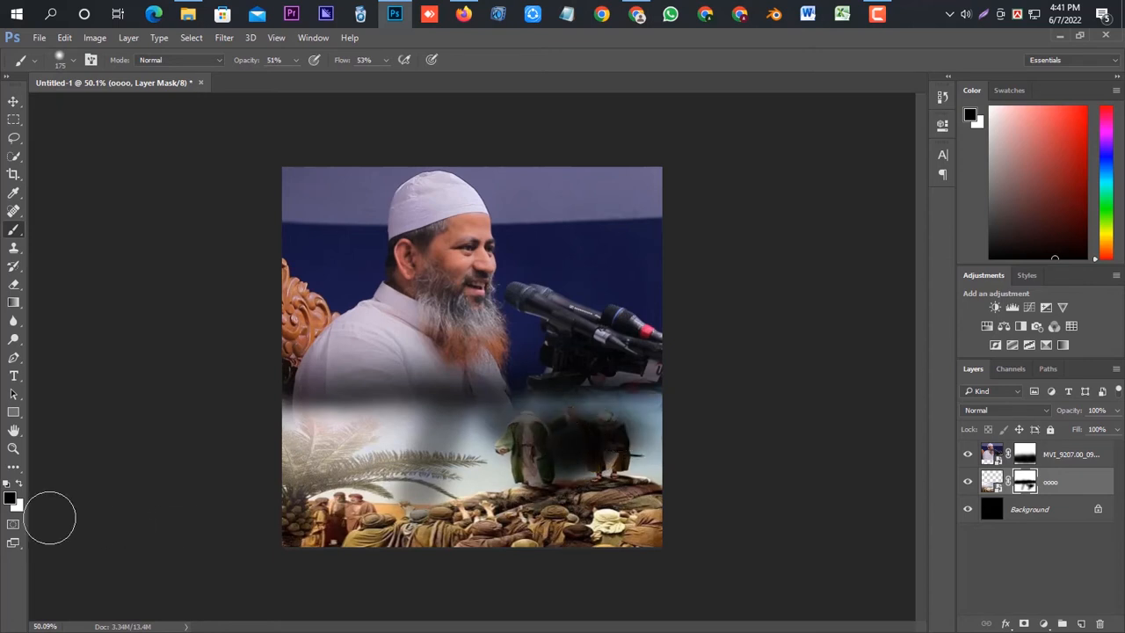
Paint white on the oooo mask to restore the two standing figures and the sky around them.
{"action": "left_click", "coordinate": [20, 485]}
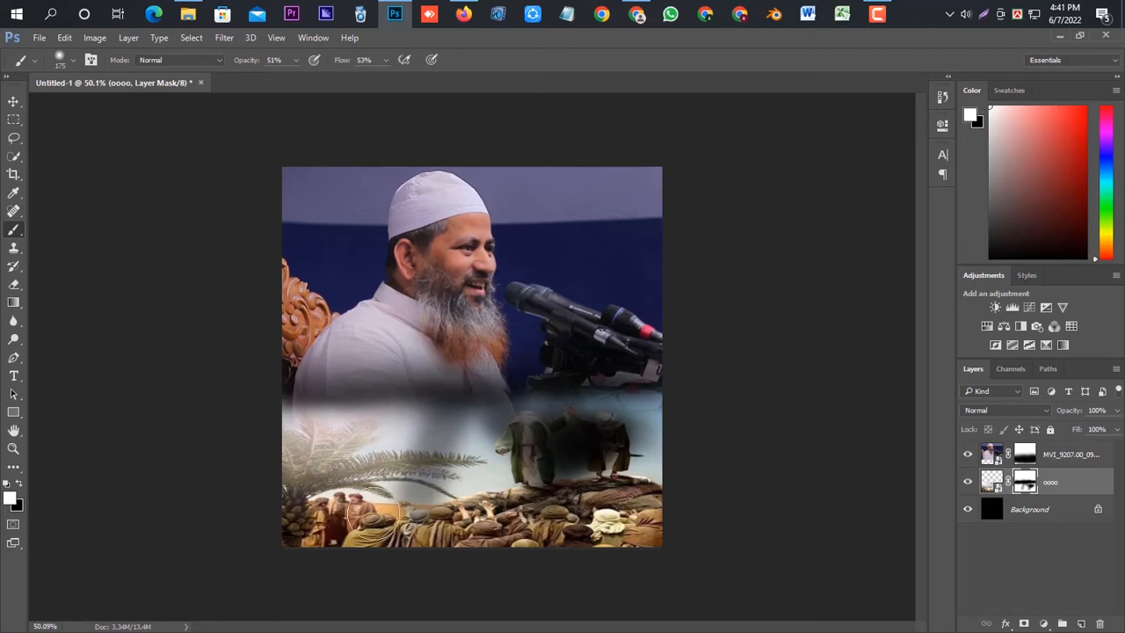
{"action": "mouse_move", "coordinate": [437, 490]}
{"action": "left_mouse_down"}
{"action": "mouse_move", "coordinate": [435, 455]}
{"action": "mouse_move", "coordinate": [706, 484]}
{"action": "mouse_move", "coordinate": [538, 443]}
{"action": "mouse_move", "coordinate": [627, 448]}
{"action": "mouse_move", "coordinate": [637, 411]}
{"action": "mouse_move", "coordinate": [540, 423]}
{"action": "mouse_move", "coordinate": [550, 432]}
{"action": "mouse_move", "coordinate": [582, 428]}
{"action": "mouse_move", "coordinate": [384, 420]}
{"action": "mouse_move", "coordinate": [441, 444]}
{"action": "mouse_move", "coordinate": [509, 448]}
{"action": "mouse_move", "coordinate": [512, 437]}
{"action": "mouse_move", "coordinate": [616, 440]}
{"action": "mouse_move", "coordinate": [614, 428]}
{"action": "mouse_move", "coordinate": [588, 418]}
{"action": "mouse_move", "coordinate": [292, 424]}
{"action": "mouse_move", "coordinate": [417, 461]}
{"action": "mouse_move", "coordinate": [675, 447]}
{"action": "mouse_move", "coordinate": [656, 420]}
{"action": "mouse_move", "coordinate": [484, 455]}
{"action": "left_mouse_up"}
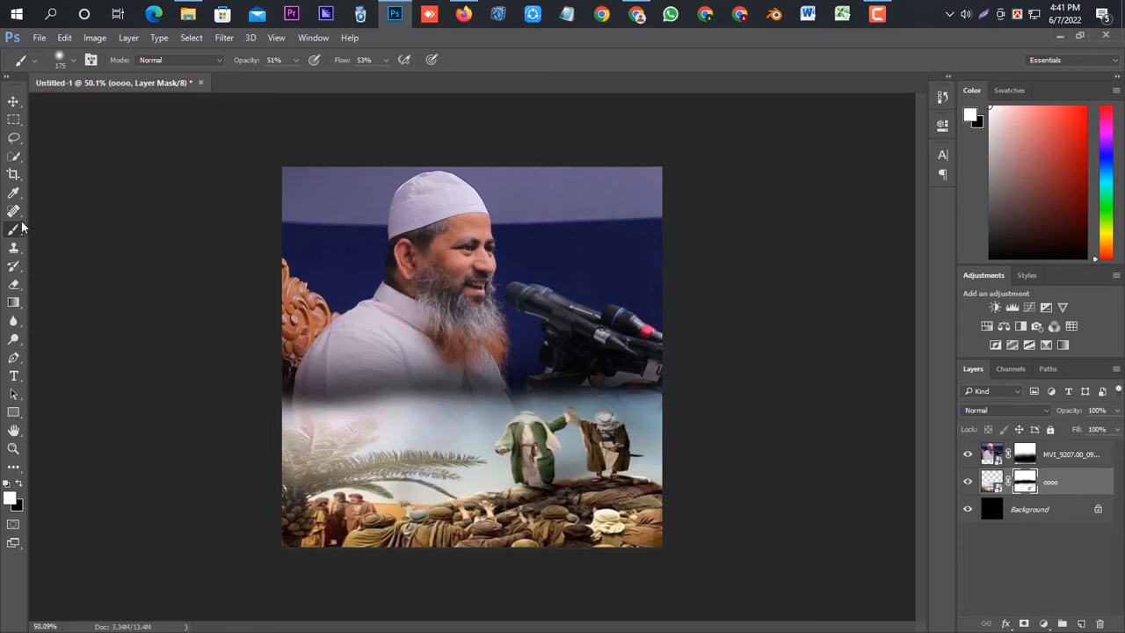
{"action": "left_click", "coordinate": [12, 102]}
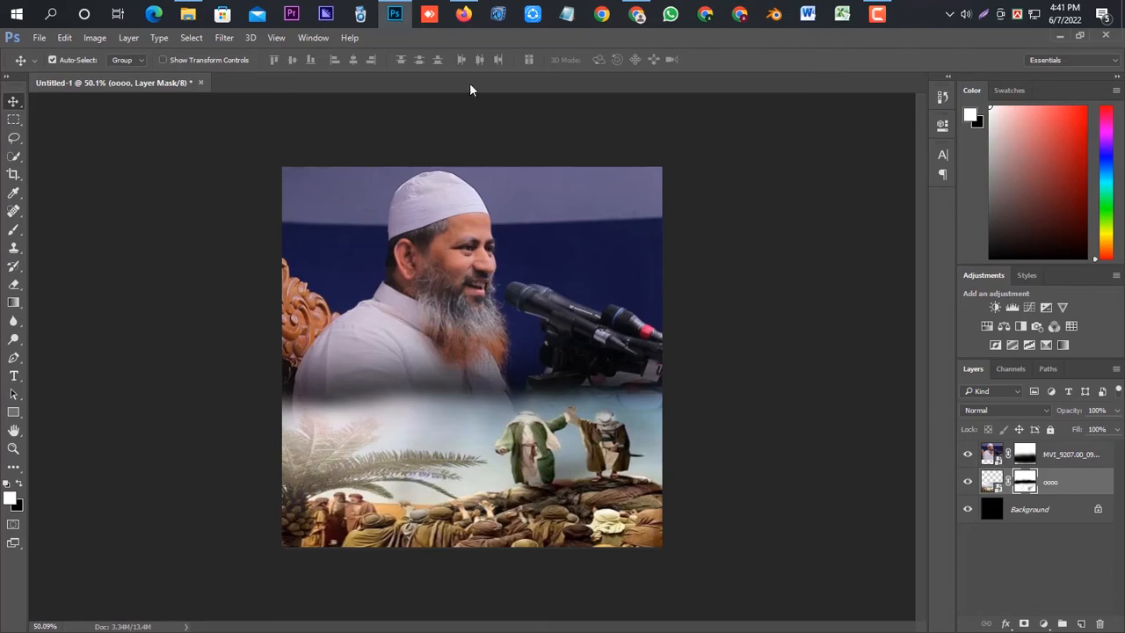
Switch to Firefox and open the Al Jannat Media channel's video content list in YouTube Studio.
{"action": "left_click", "coordinate": [463, 14]}
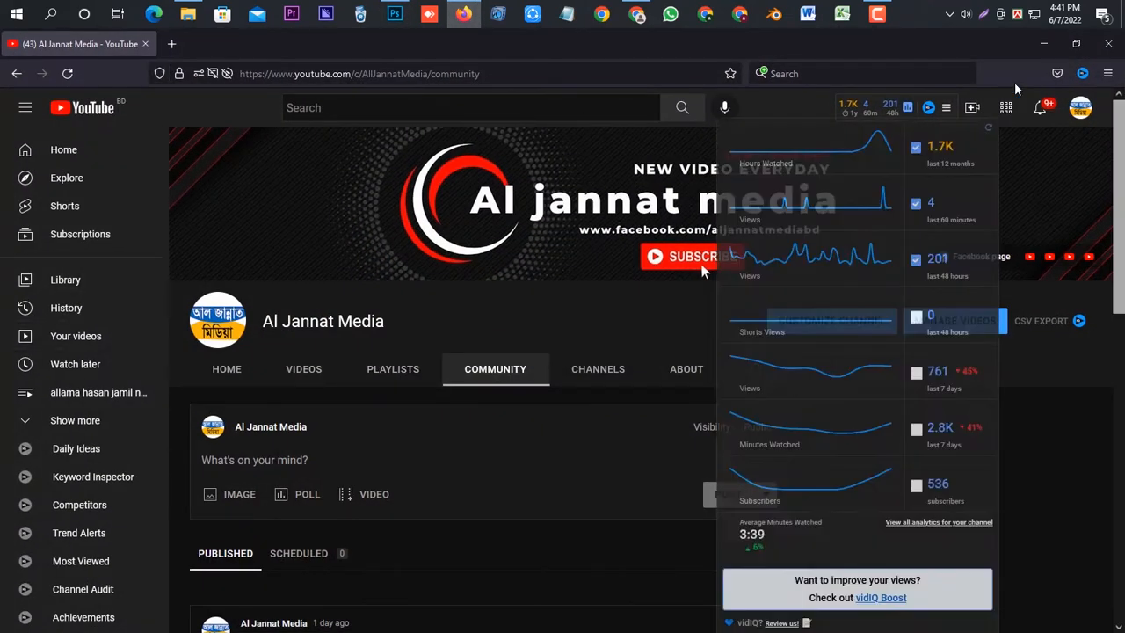
{"action": "left_click", "coordinate": [1080, 107]}
{"action": "left_click", "coordinate": [974, 255]}
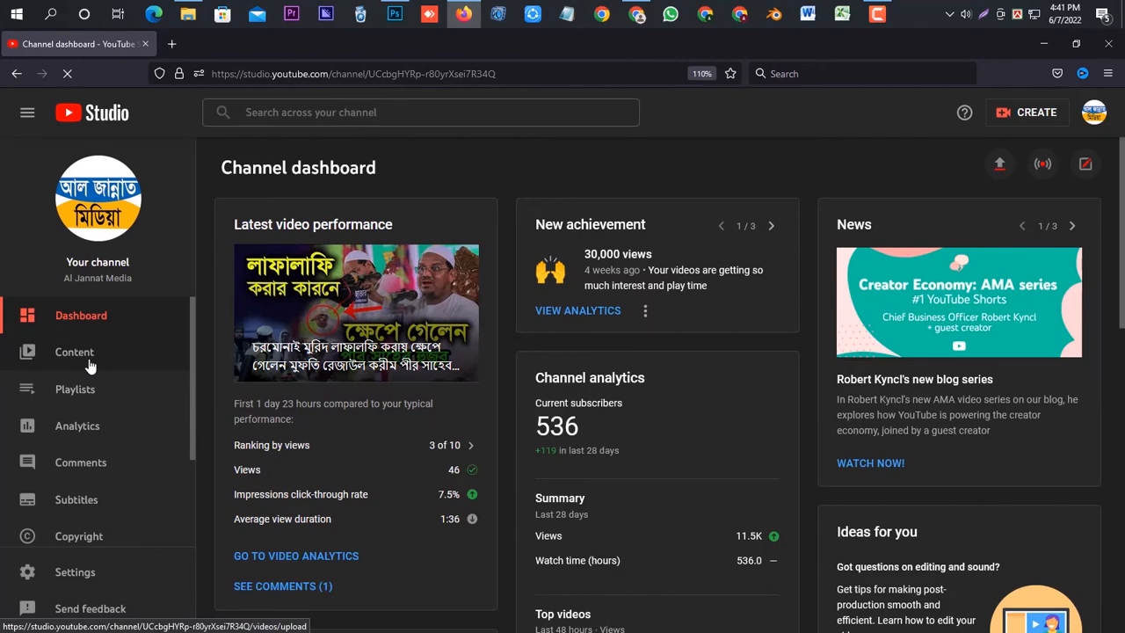
{"action": "left_click", "coordinate": [89, 366]}
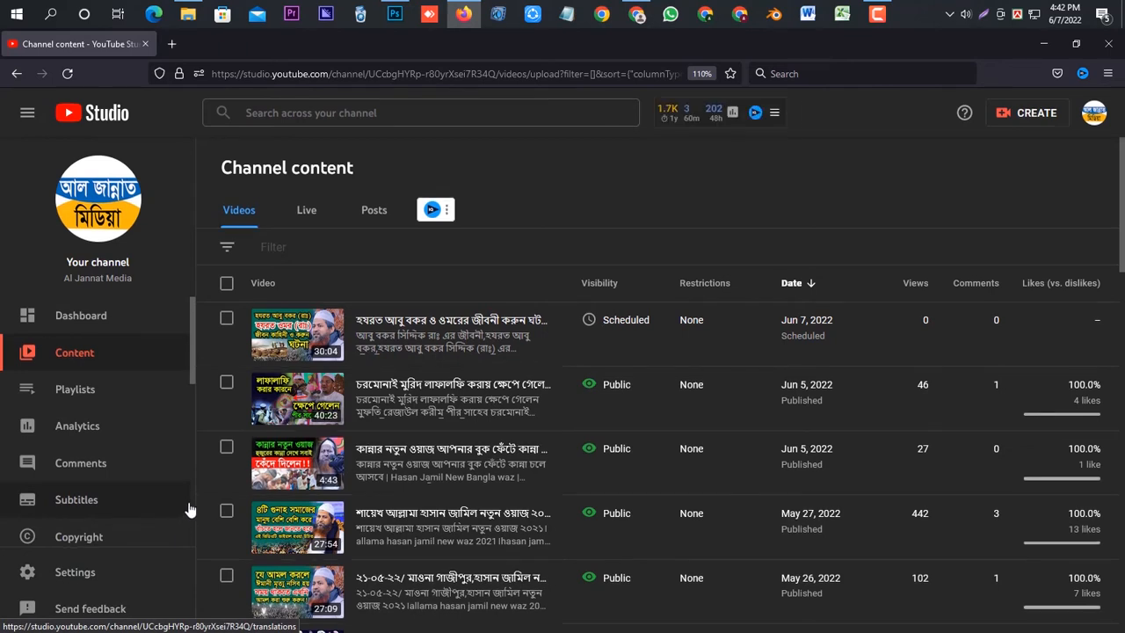
Switch to Photoshop, add a yellow text layer reading "হয" over the speaker photo, and place it above the photo layer in the stack.
{"action": "left_click", "coordinate": [395, 14]}
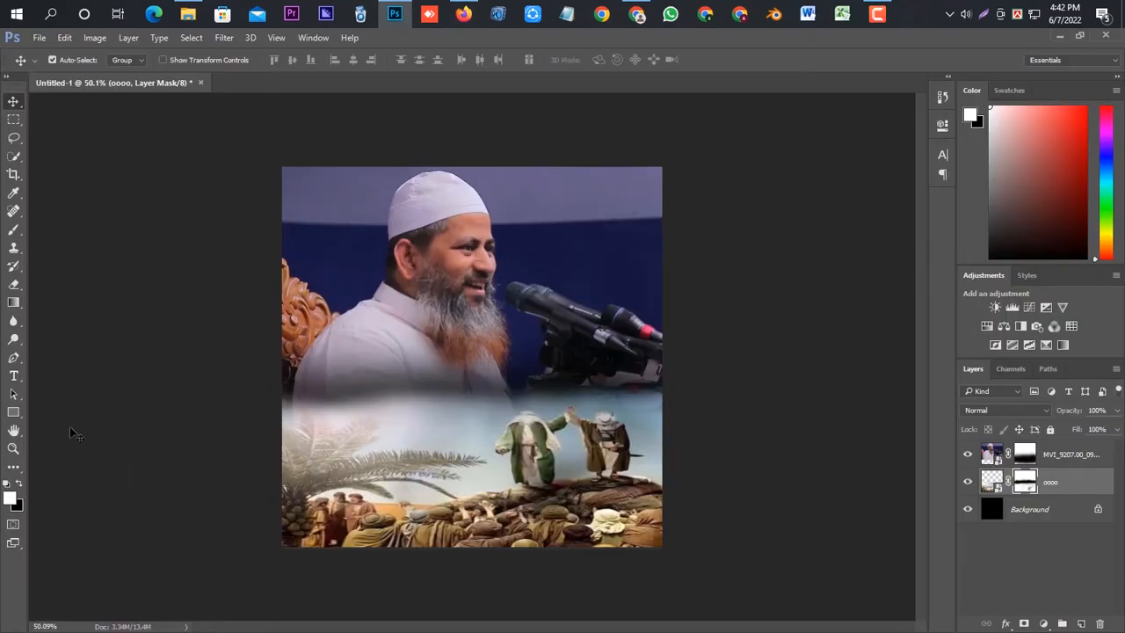
{"action": "left_click", "coordinate": [14, 377]}
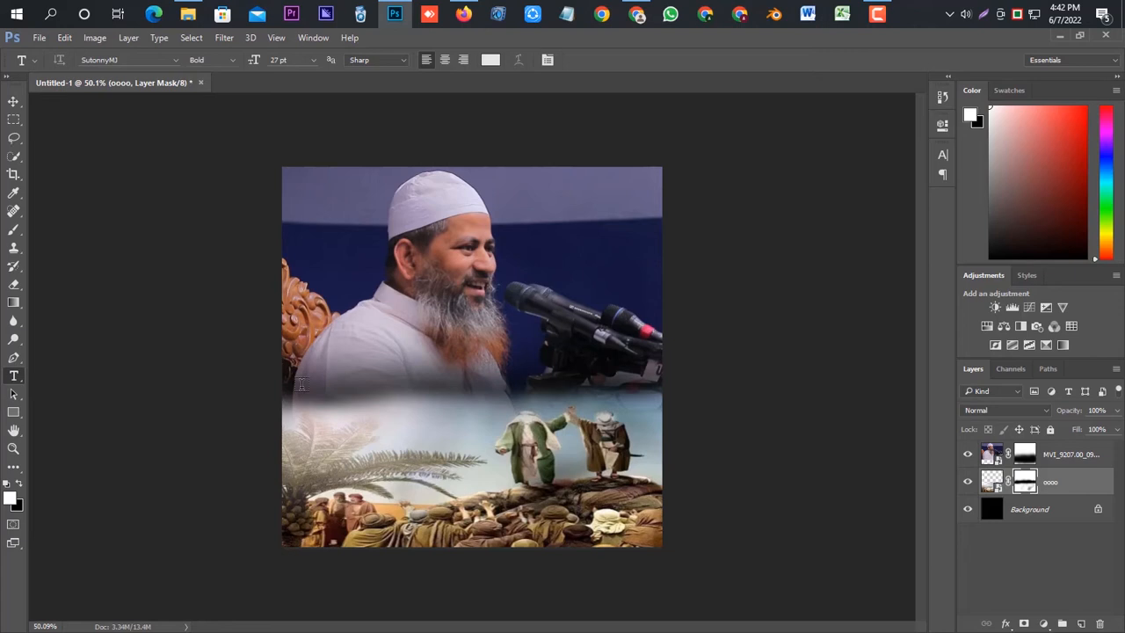
{"action": "left_click", "coordinate": [299, 358]}
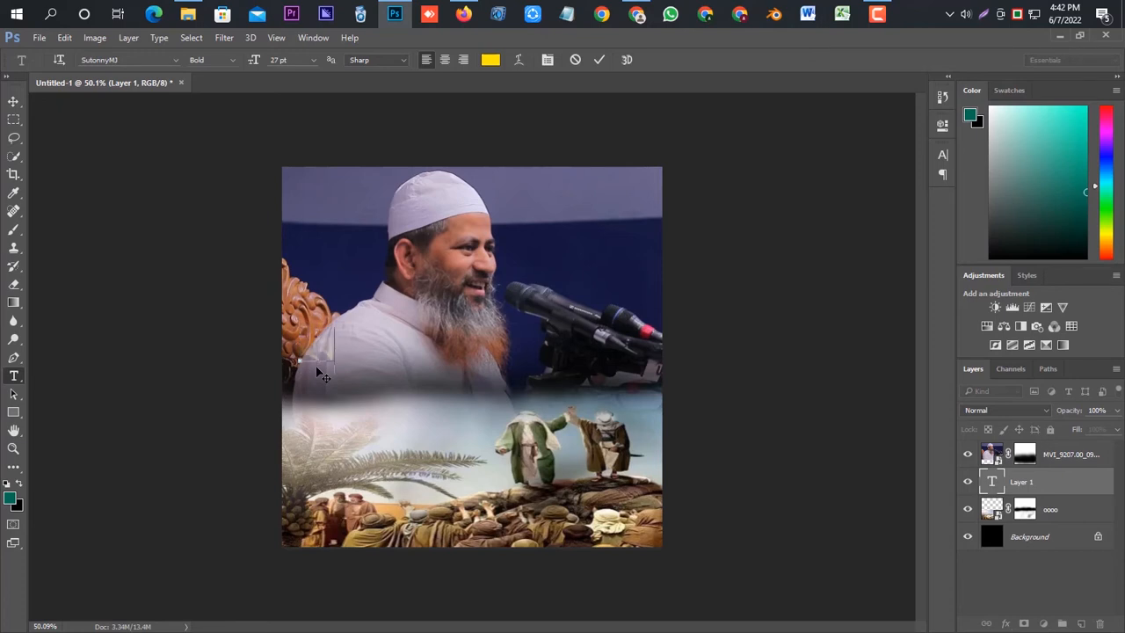
{"action": "left_click", "coordinate": [598, 63]}
{"action": "left_click_drag", "start_coordinate": [1043, 483], "coordinate": [1040, 457]}
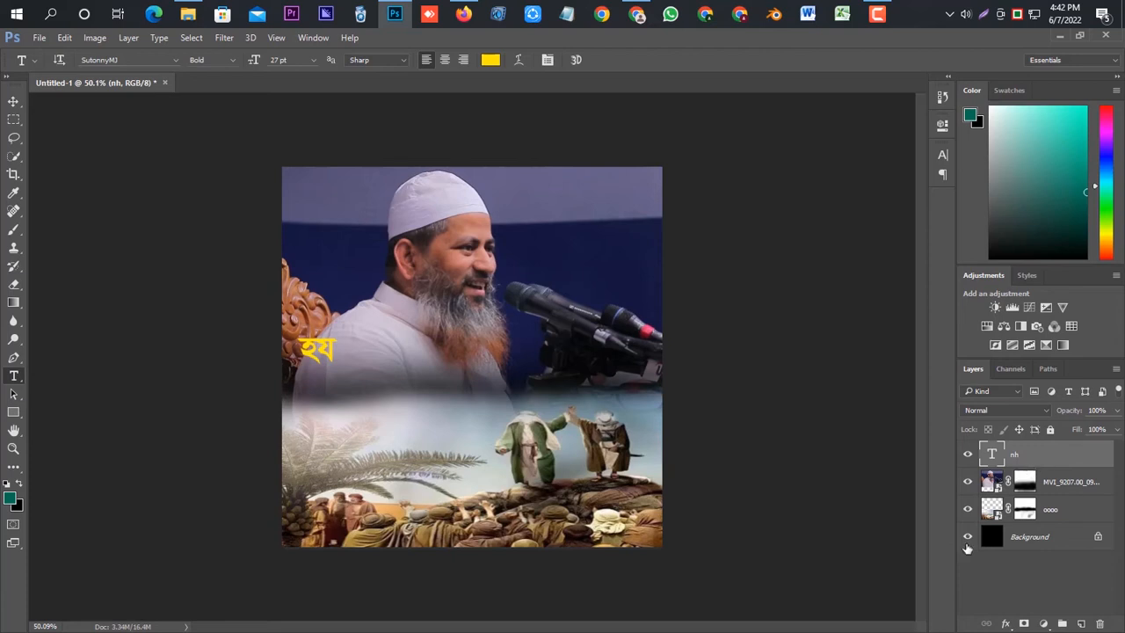
Complete the yellow heading text so it reads "হযরত আবু বকর (রাঃ)" and commit it.
{"action": "left_click", "coordinate": [332, 348]}
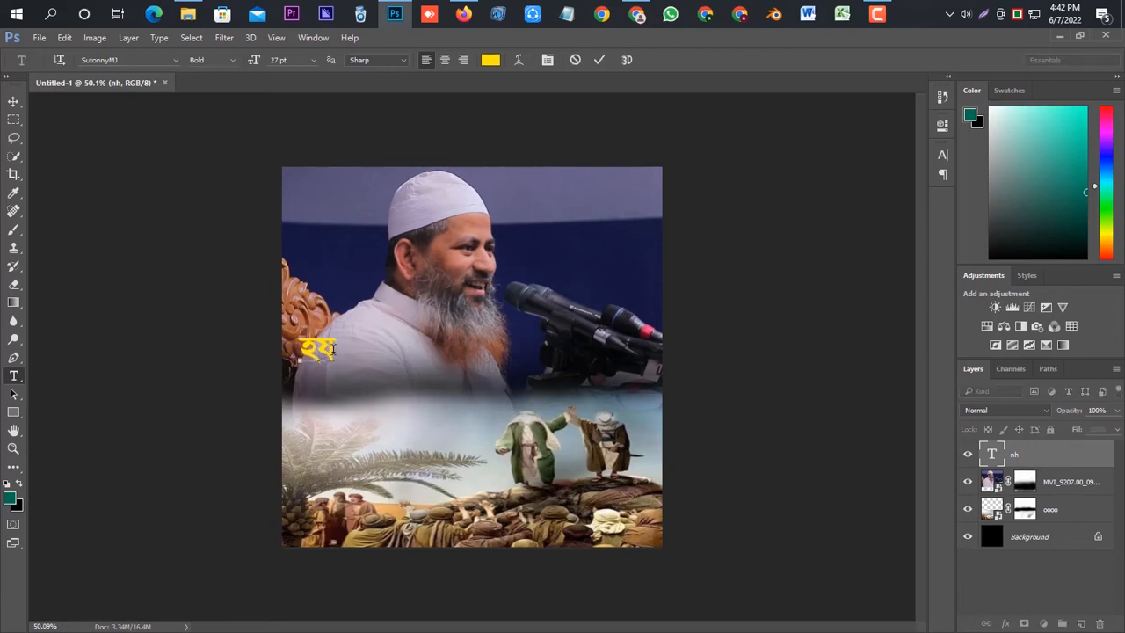
{"action": "type", "text": "ik gf"}
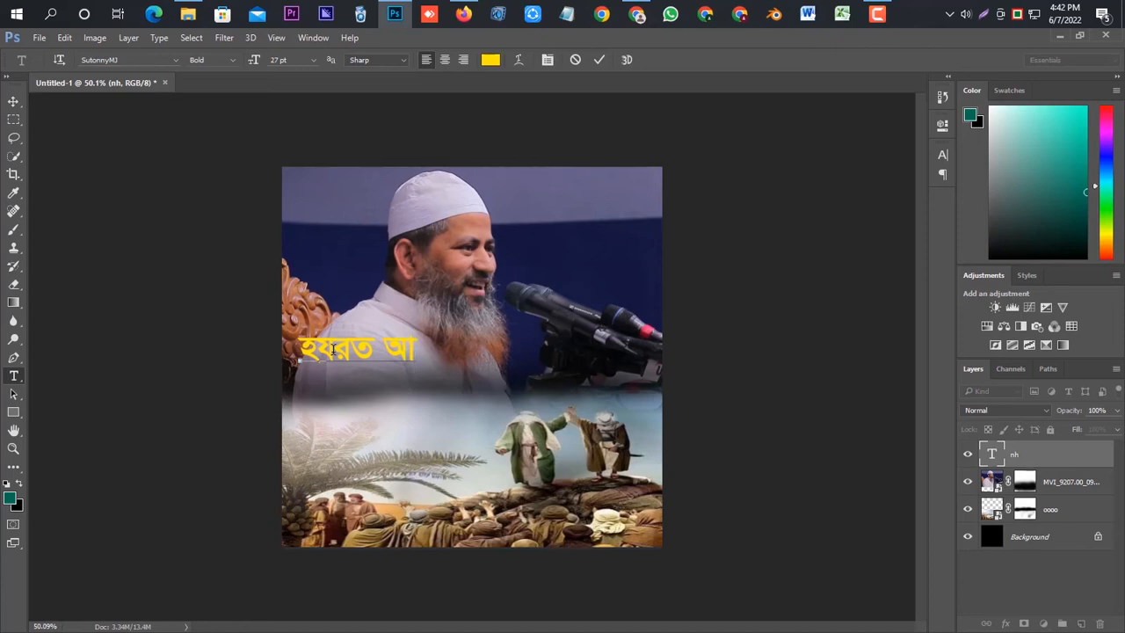
{"action": "type", "text": "hs hj"}
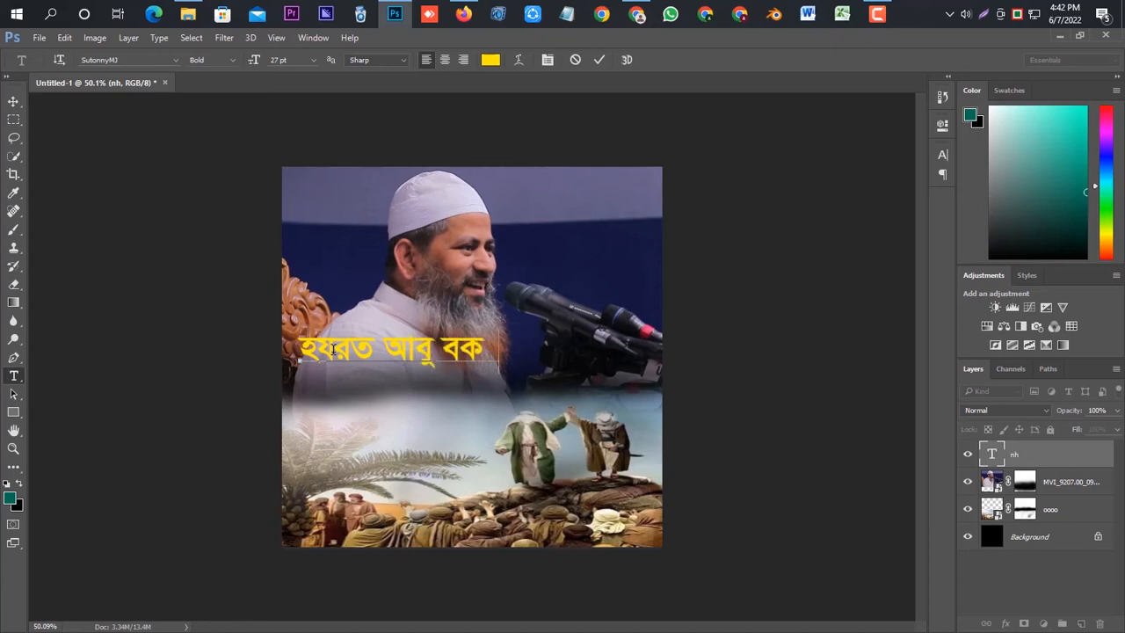
{"action": "type", "text": "v"}
{"action": "type", "text": " ("}
{"action": "type", "text": "vf"}
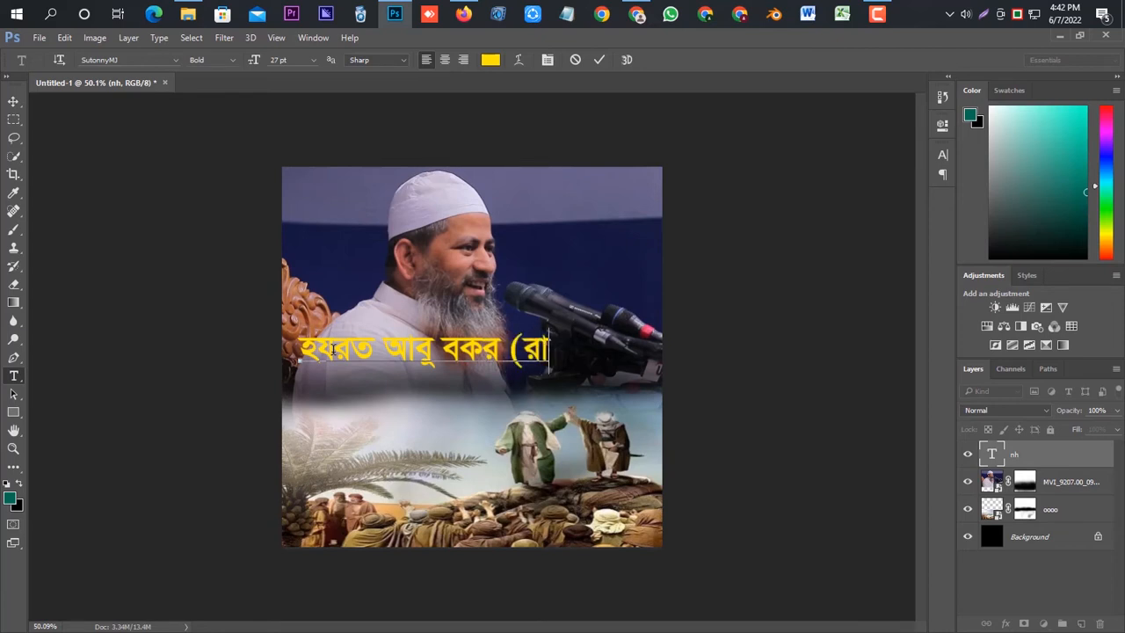
{"action": "type", "text": "|"}
{"action": "type", "text": ")"}
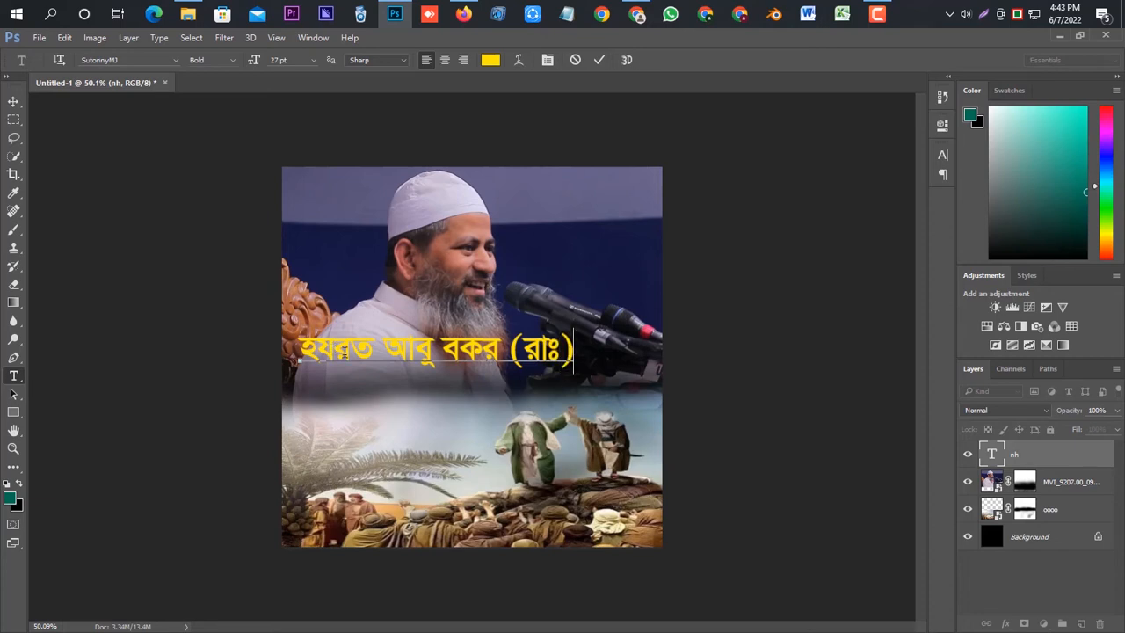
{"action": "triple_click", "coordinate": [345, 352]}
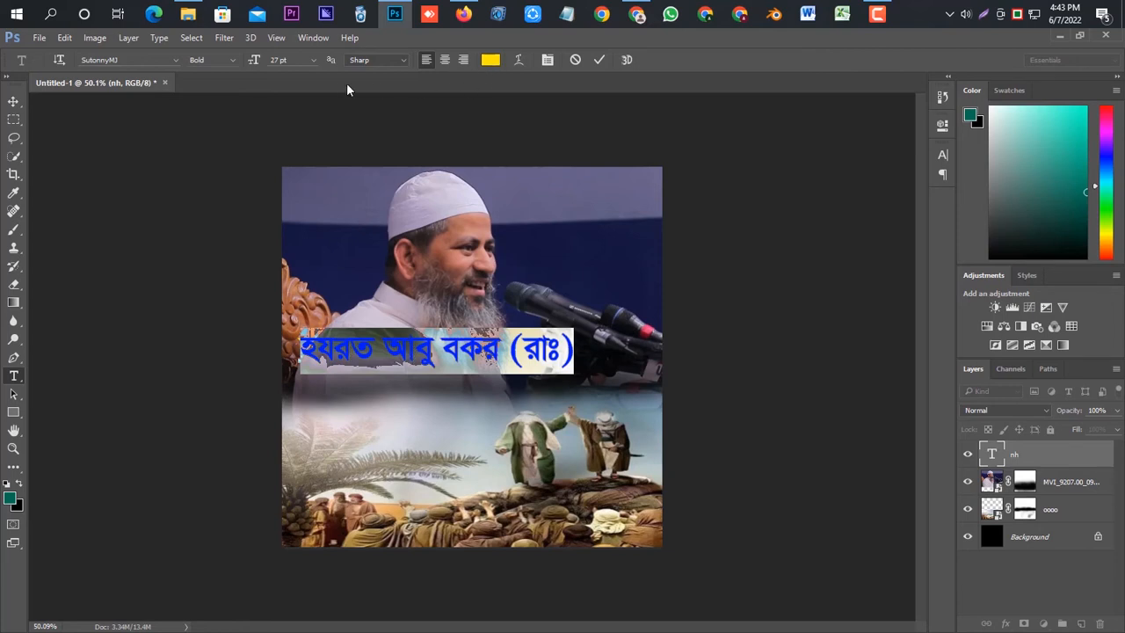
{"action": "left_click", "coordinate": [428, 357]}
{"action": "left_click", "coordinate": [599, 60]}
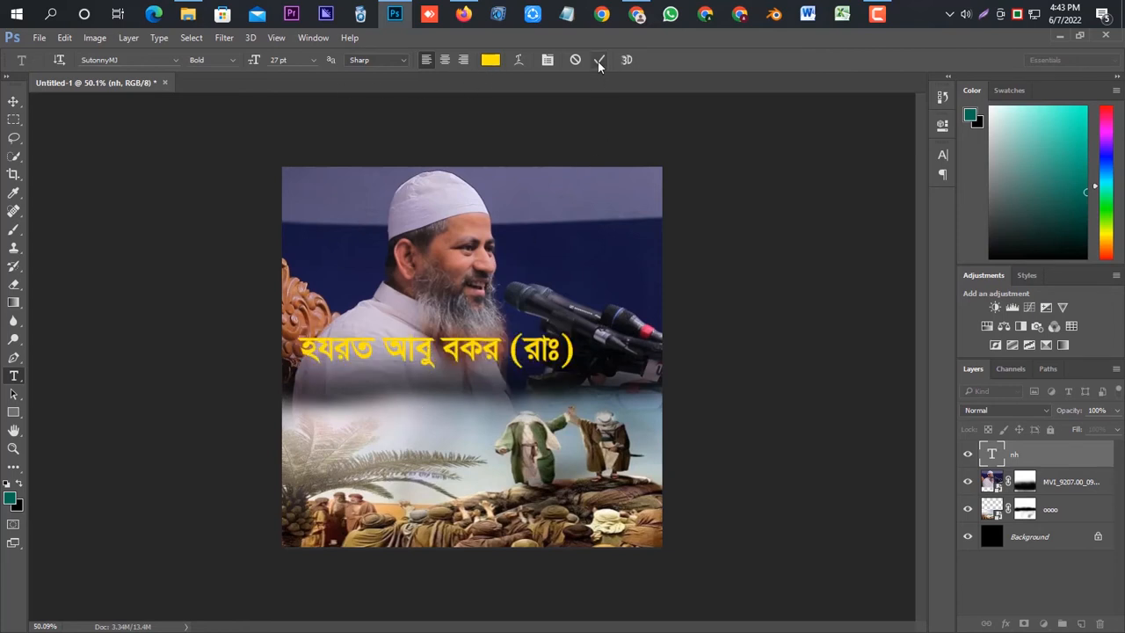
Move the yellow heading slightly lower and to the right, and set its font size to 32 pt.
{"action": "left_click", "coordinate": [13, 101]}
{"action": "left_click_drag", "start_coordinate": [423, 365], "coordinate": [449, 376]}
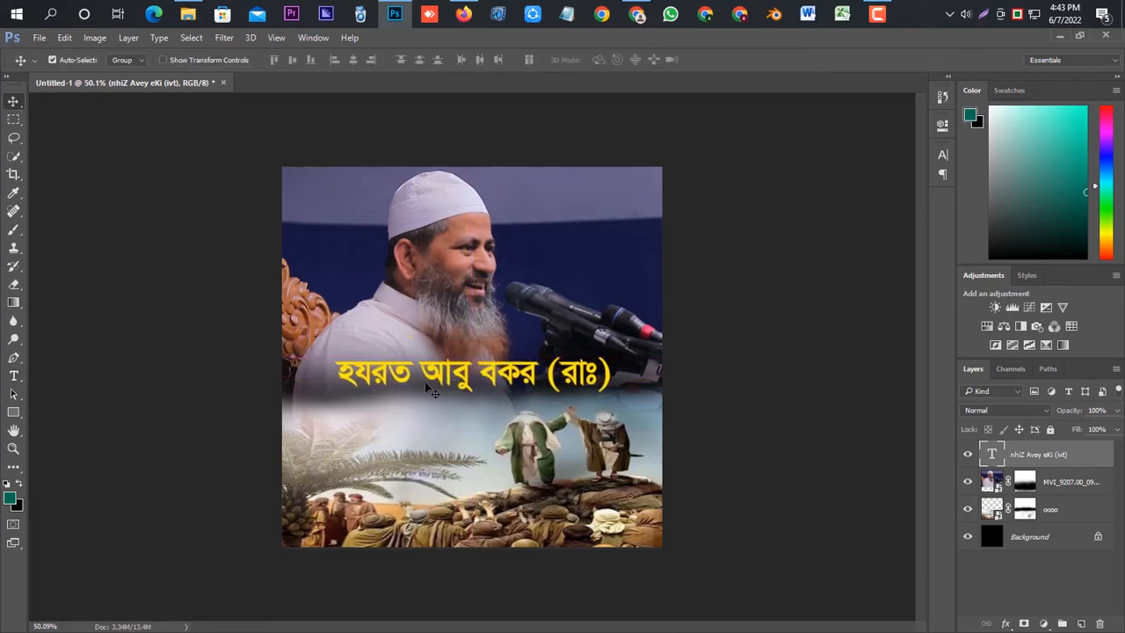
{"action": "left_click", "coordinate": [14, 376]}
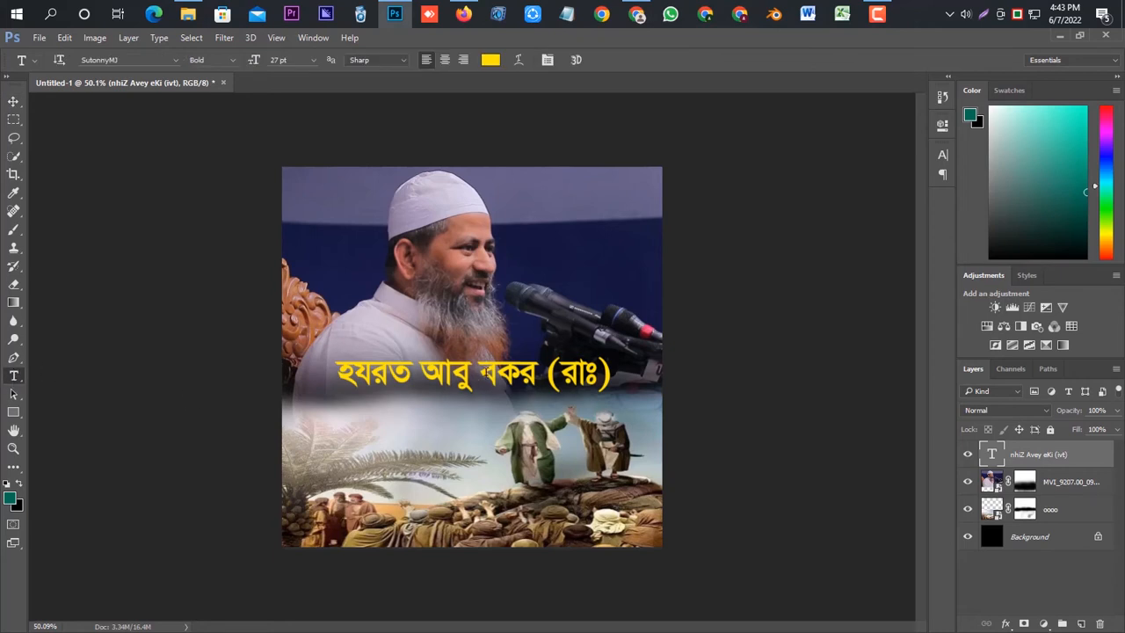
{"action": "left_click_drag", "start_coordinate": [339, 374], "coordinate": [610, 373]}
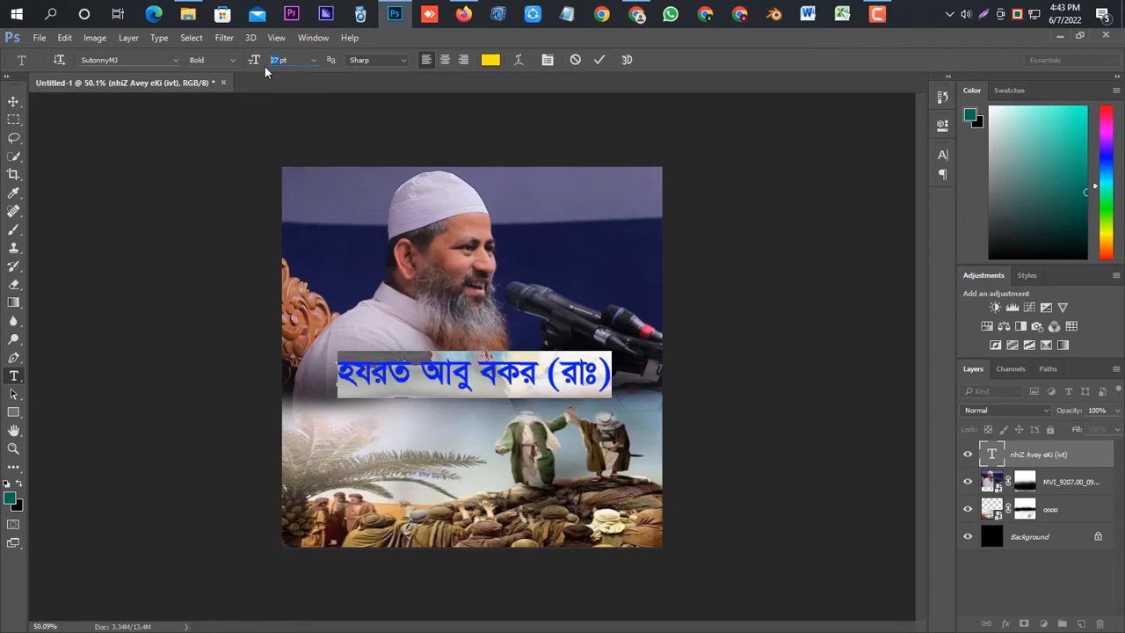
{"action": "key", "text": "Up"}
{"action": "key", "text": "Up"}
{"action": "key", "text": "Up"}
{"action": "key", "text": "Up"}
{"action": "key", "text": "Up"}
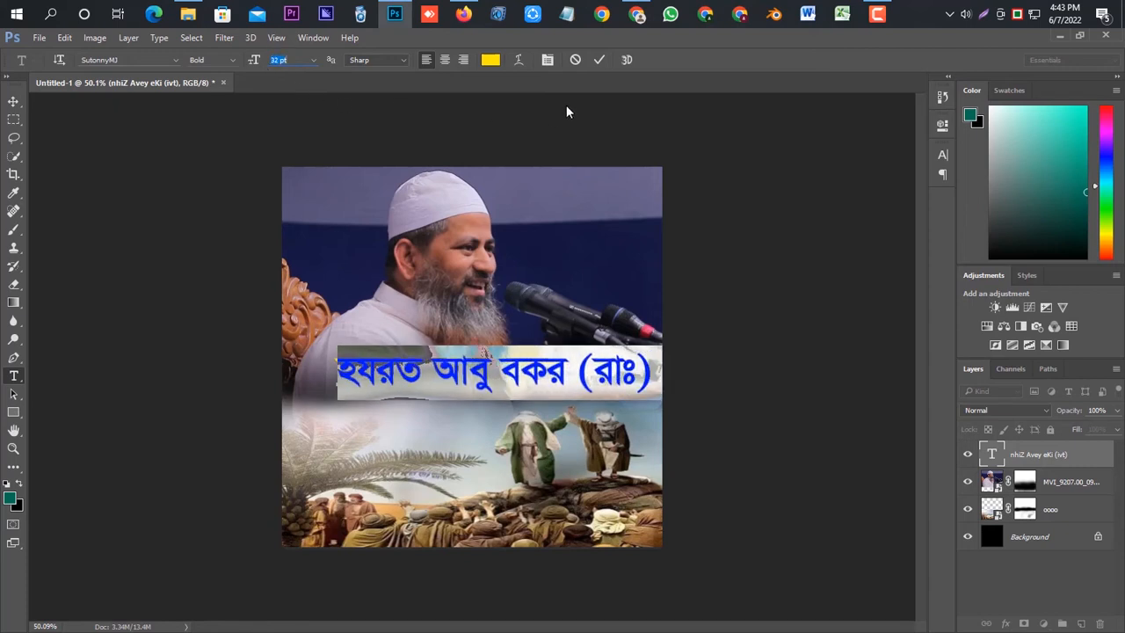
{"action": "left_click", "coordinate": [599, 60]}
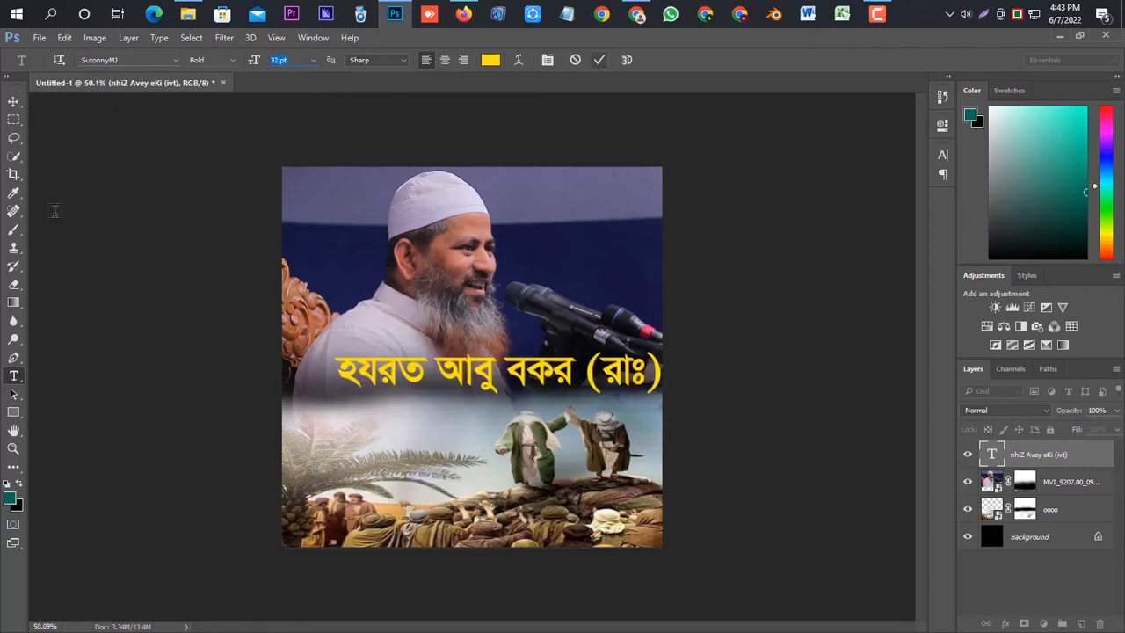
Center the enlarged heading across the canvas and nudge it down over the blend between the speaker photo and the scene.
{"action": "left_click", "coordinate": [12, 102]}
{"action": "left_click_drag", "start_coordinate": [443, 374], "coordinate": [418, 385]}
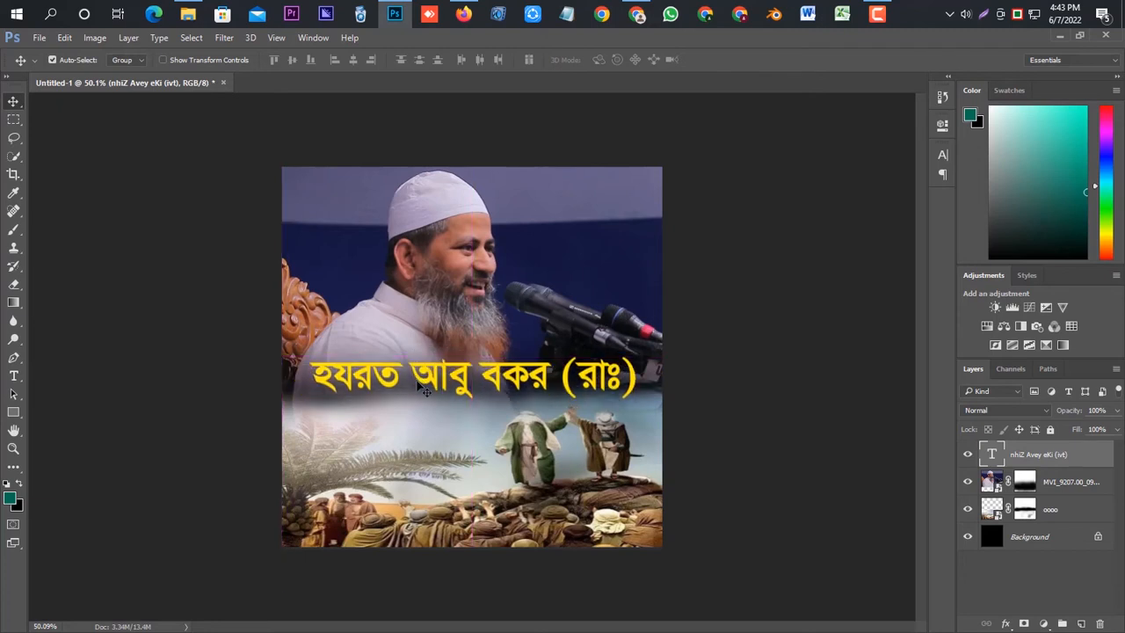
{"action": "key", "text": "Down"}
{"action": "key", "text": "Down"}
{"action": "key", "text": "Down"}
{"action": "key", "text": "Down"}
{"action": "key", "text": "Down"}
{"action": "key", "text": "Down"}
{"action": "key", "text": "Down"}
{"action": "key", "text": "Down"}
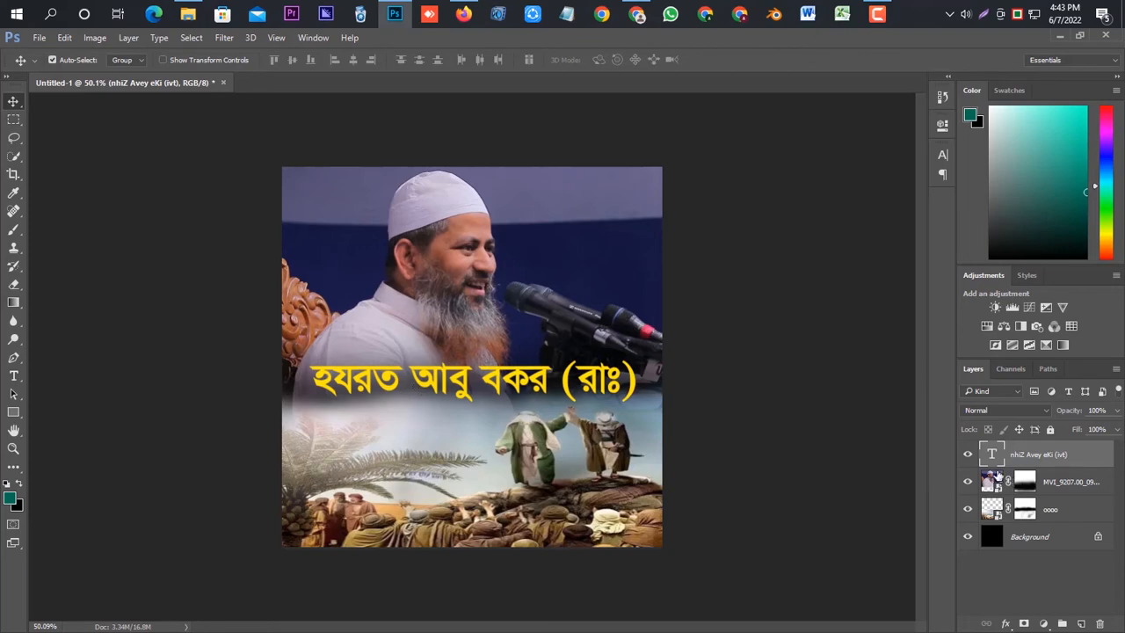
Open the heading layer's blending options and toggle the Stroke effect on and back off.
{"action": "right_click", "coordinate": [1020, 466]}
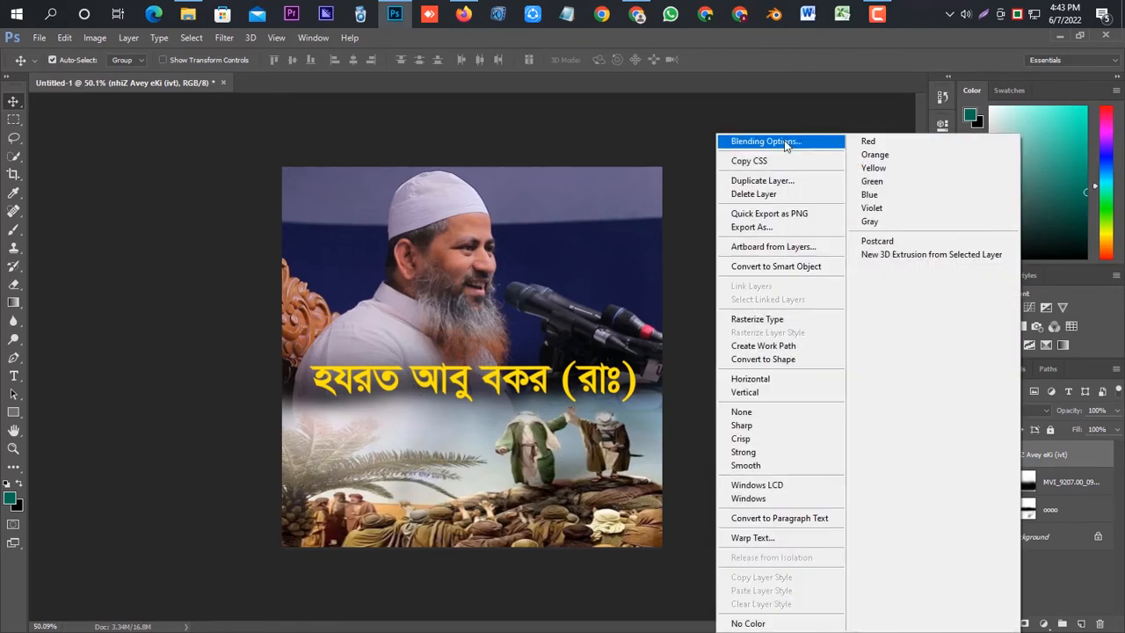
{"action": "left_click", "coordinate": [671, 557]}
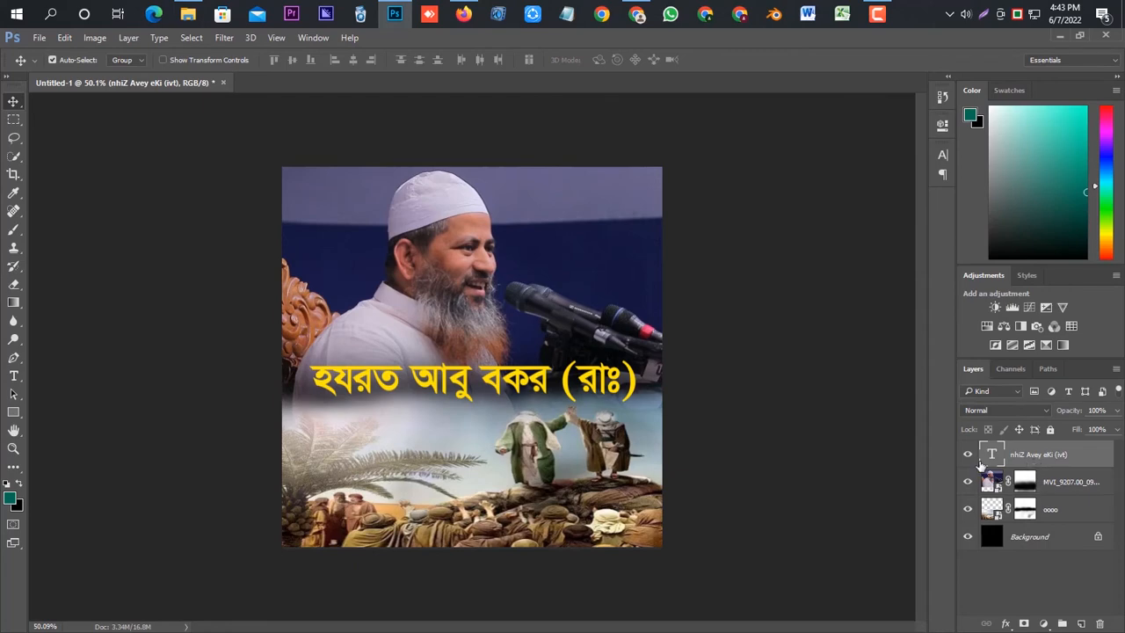
{"action": "right_click", "coordinate": [1024, 459]}
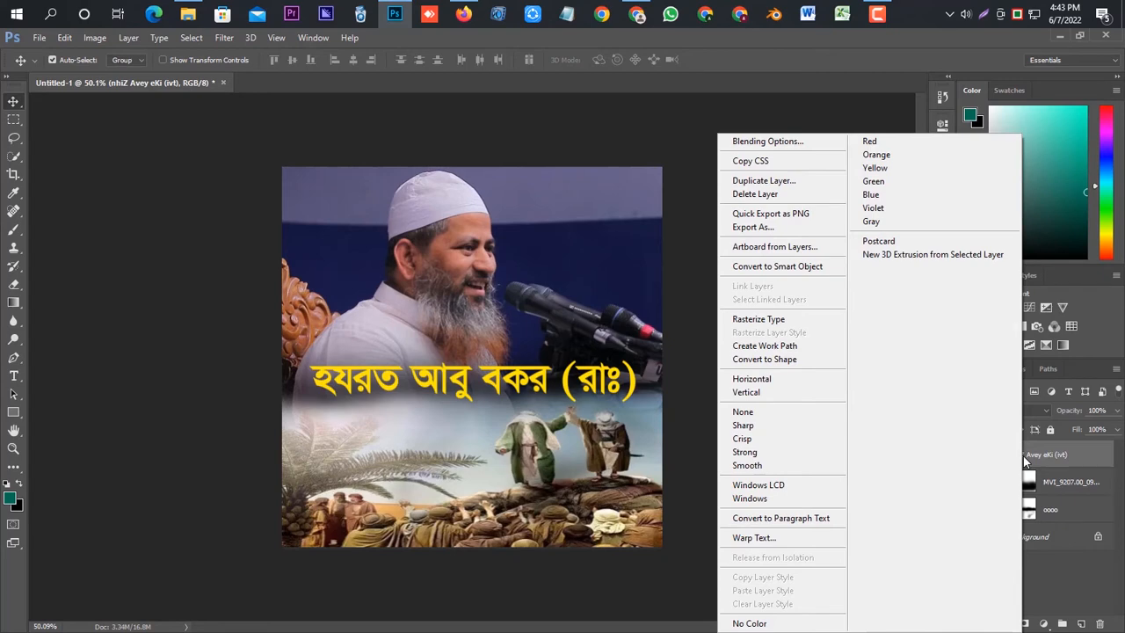
{"action": "left_click", "coordinate": [767, 141]}
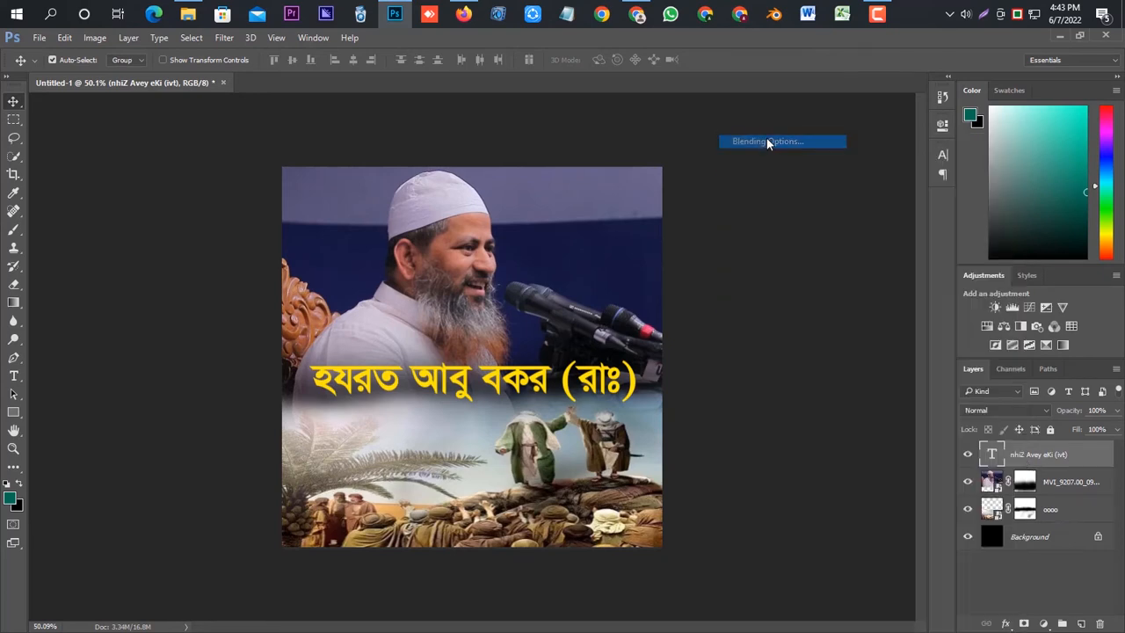
{"action": "left_click_drag", "start_coordinate": [645, 254], "coordinate": [892, 168]}
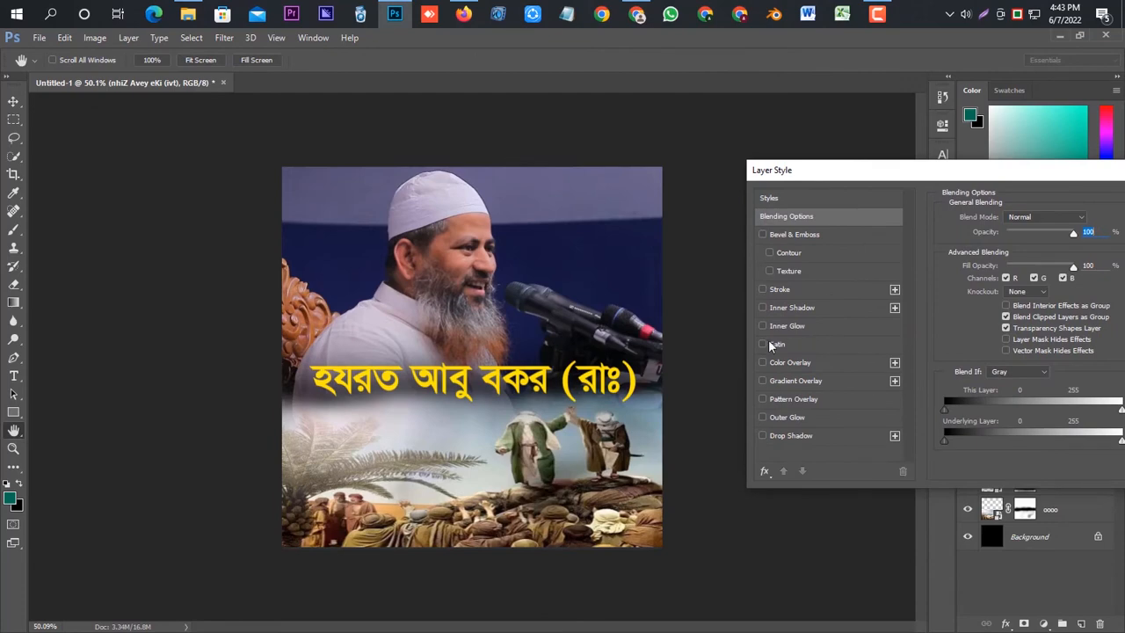
{"action": "left_click", "coordinate": [762, 291]}
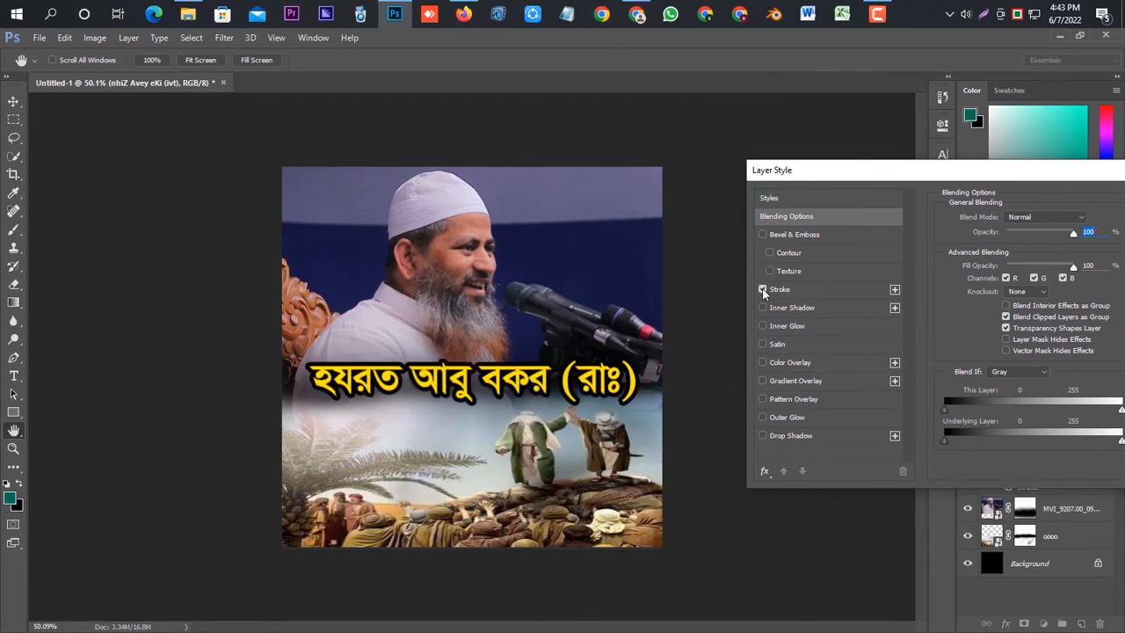
{"action": "left_click", "coordinate": [762, 289]}
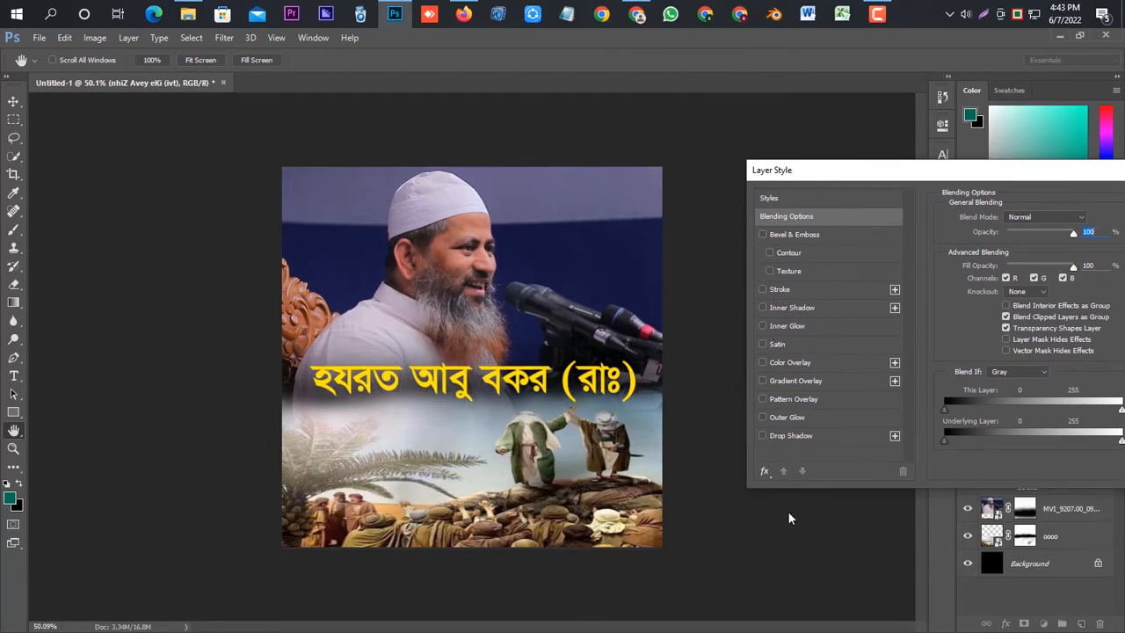
Apply a black drop shadow to the heading with 100% opacity, 0 px distance, 25% spread and 49 px size.
{"action": "left_click", "coordinate": [763, 436]}
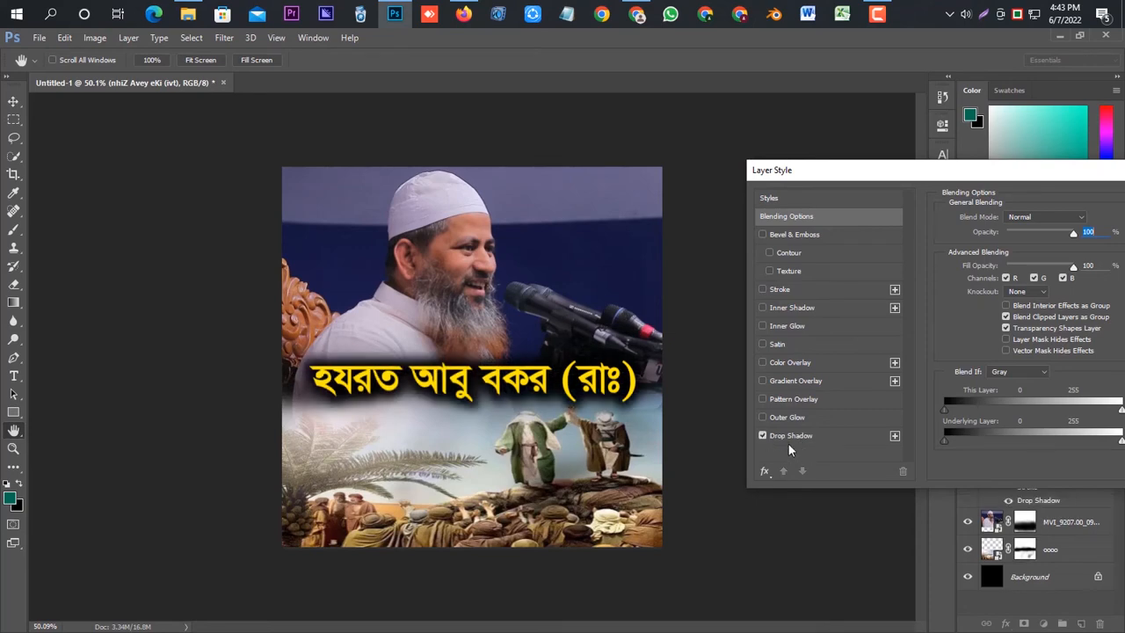
{"action": "left_click", "coordinate": [788, 436]}
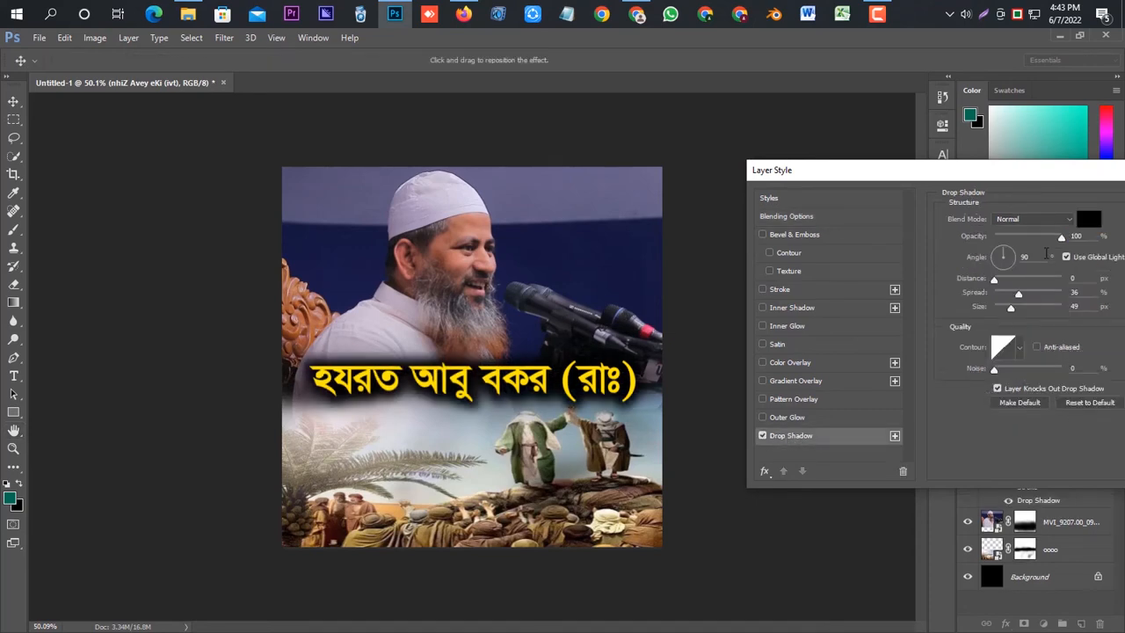
{"action": "left_click_drag", "start_coordinate": [1014, 170], "coordinate": [842, 153]}
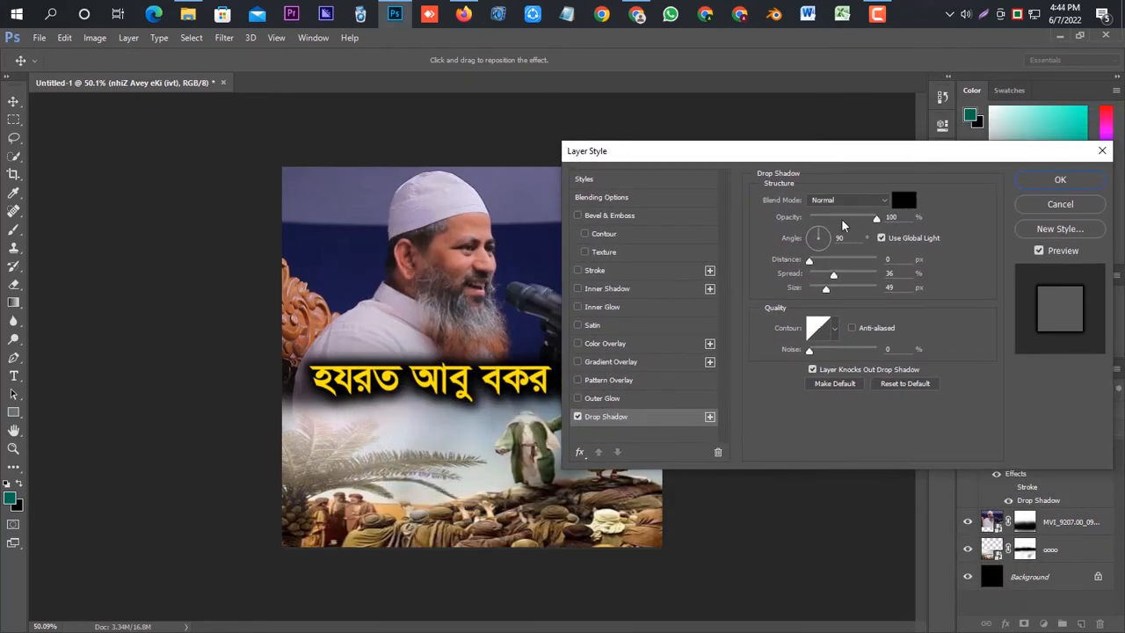
{"action": "left_click_drag", "start_coordinate": [840, 282], "coordinate": [809, 267]}
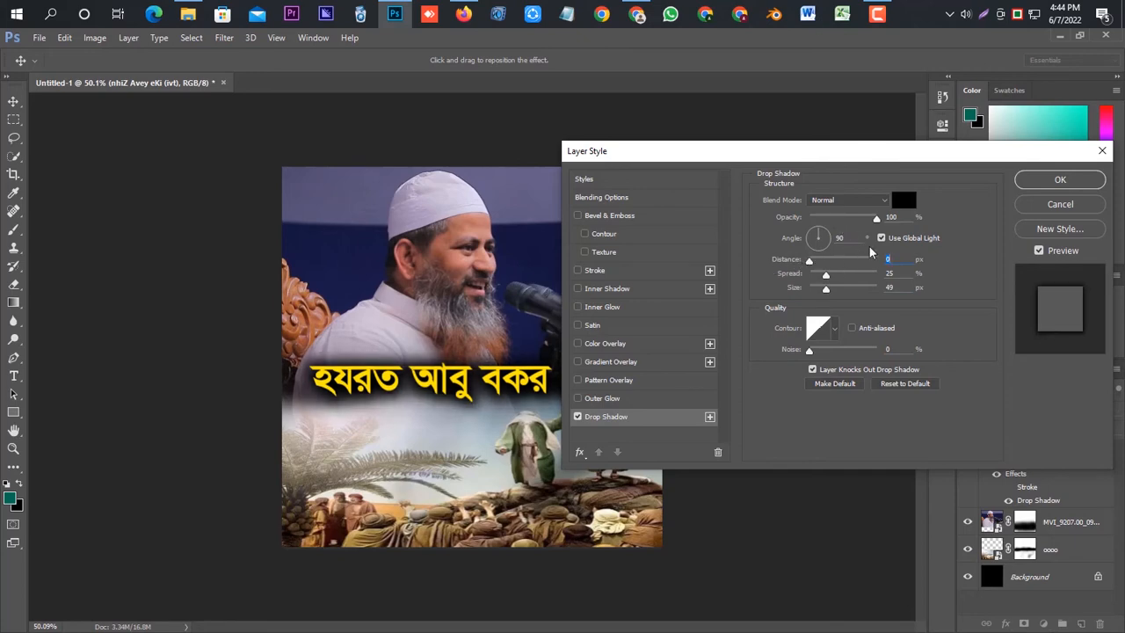
{"action": "left_click", "coordinate": [1055, 181]}
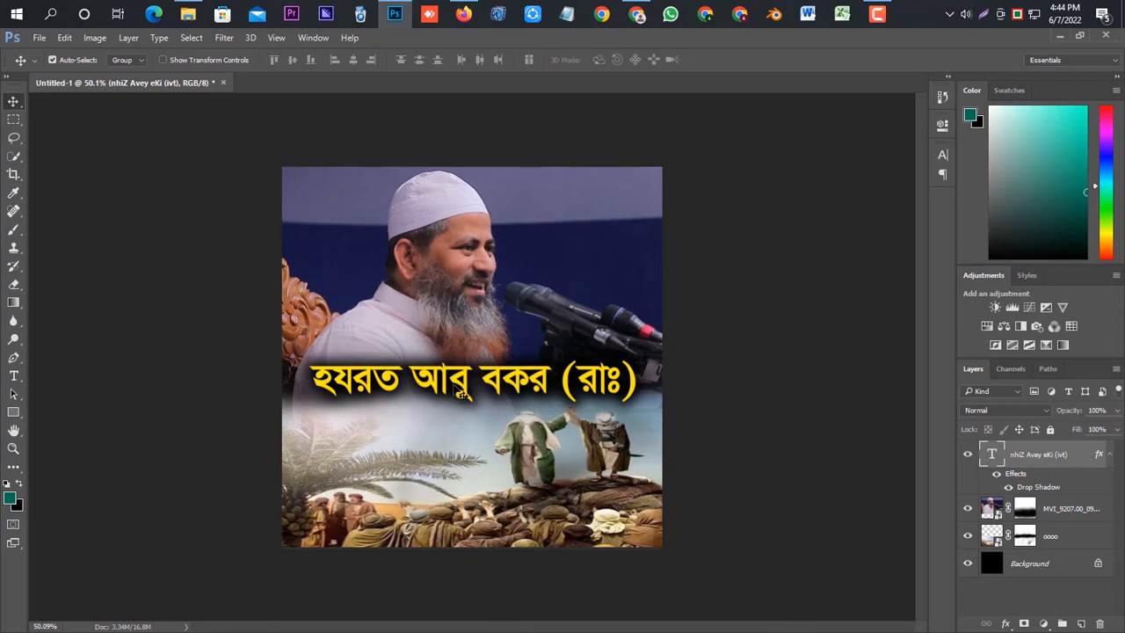
Duplicate the heading directly below the original and replace the copy's text with "জীবন কাহিনী".
{"action": "left_click_drag", "start_coordinate": [460, 392], "coordinate": [456, 453], "text": "alt"}
{"action": "left_click", "coordinate": [13, 376]}
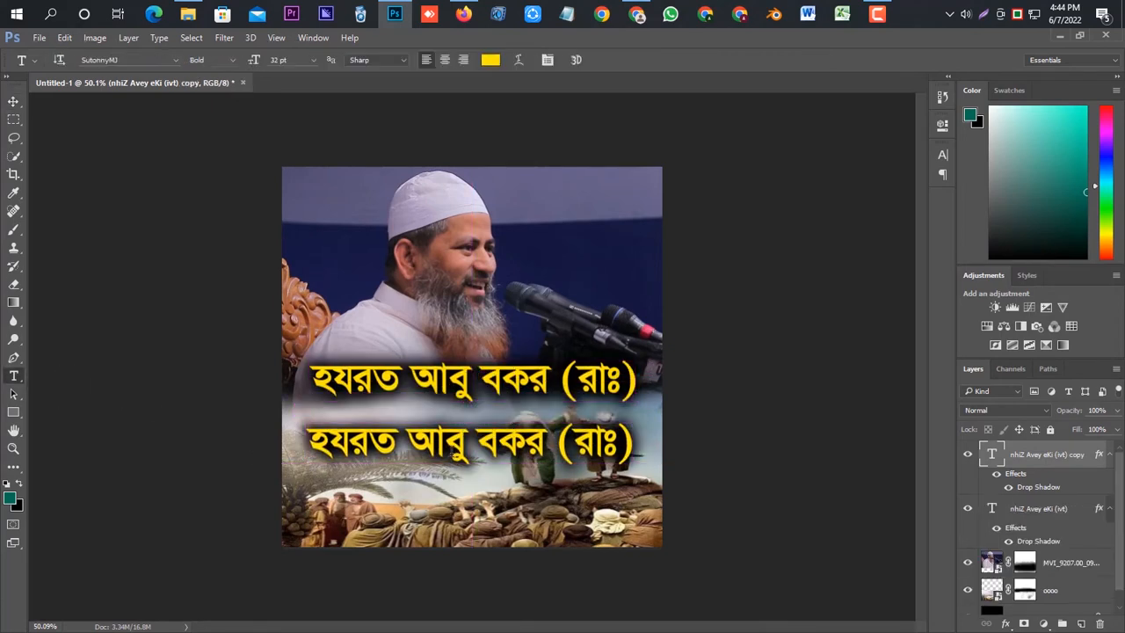
{"action": "triple_click", "coordinate": [449, 451]}
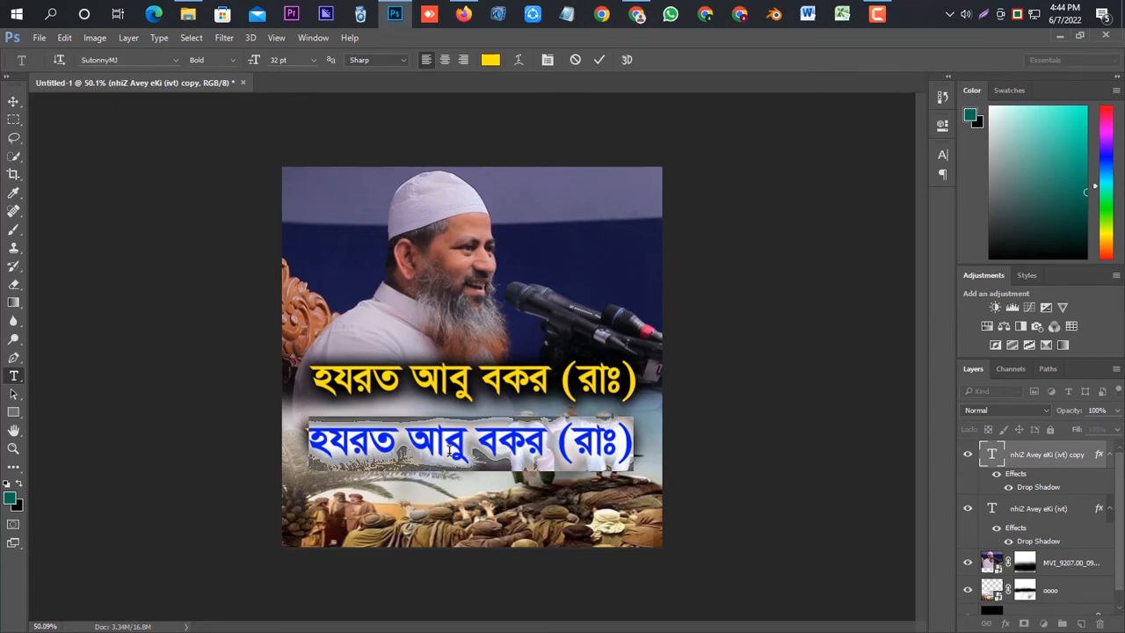
{"action": "type", "text": "জীবন"}
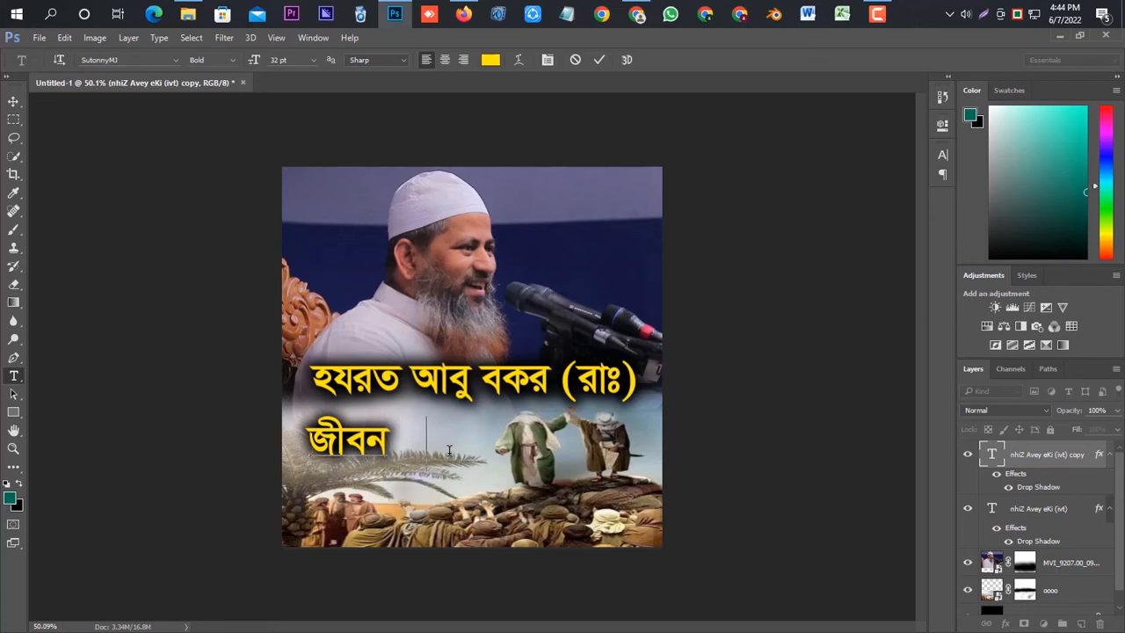
{"action": "type", "text": " কা"}
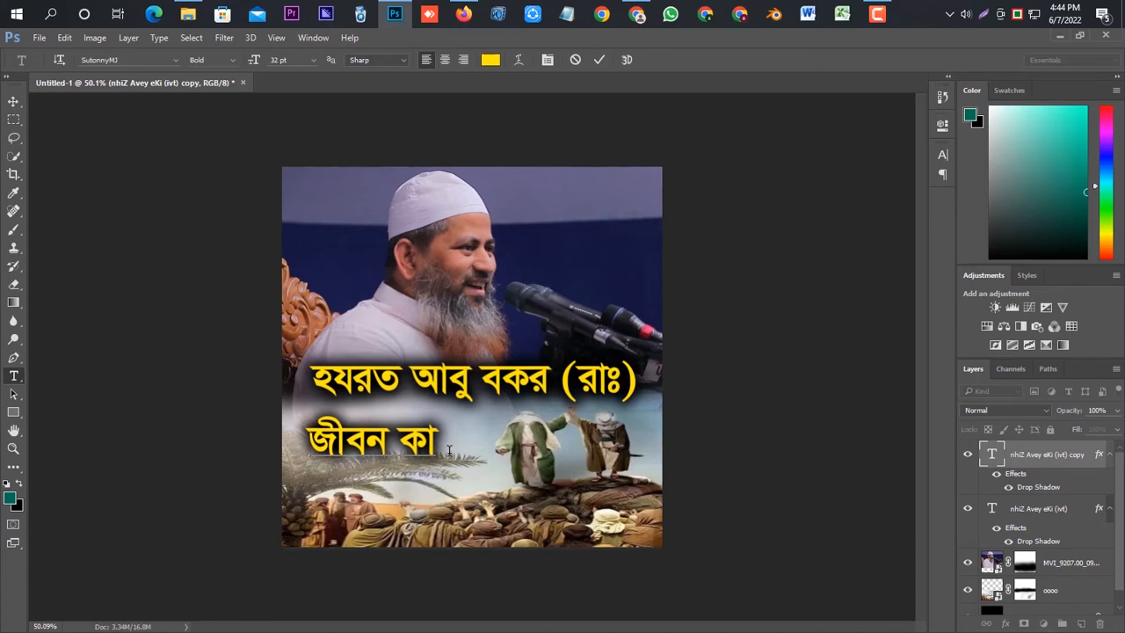
{"action": "type", "text": "হিনী"}
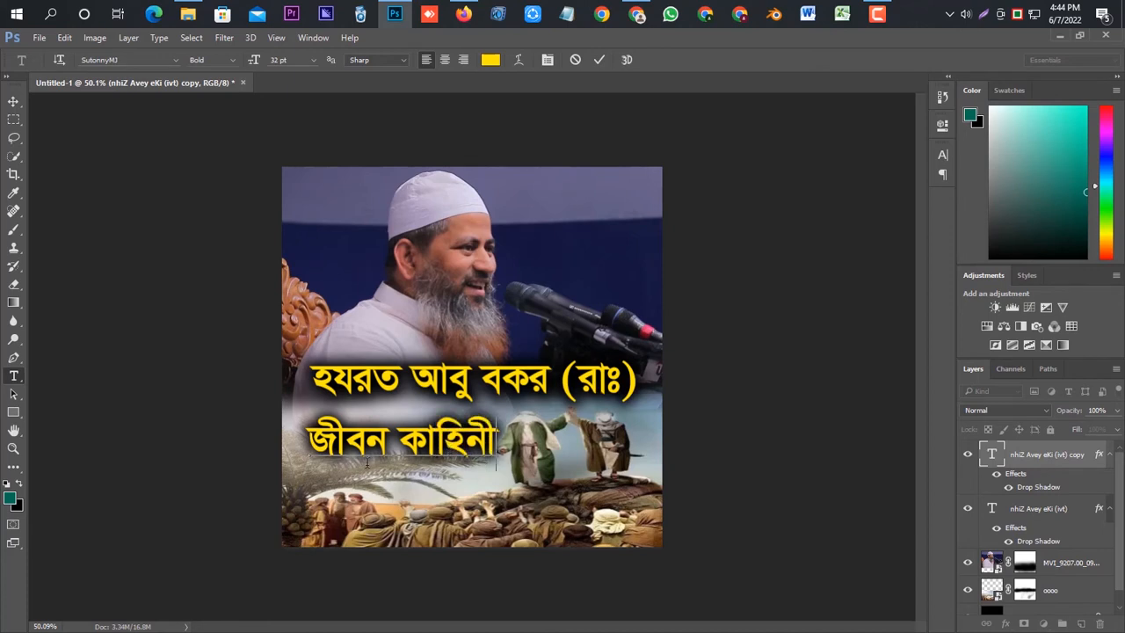
Colour the "জীবন কাহিনী" line green (#00ff00) and move it up and slightly left, closer beneath the yellow heading.
{"action": "key", "text": "ctrl+a"}
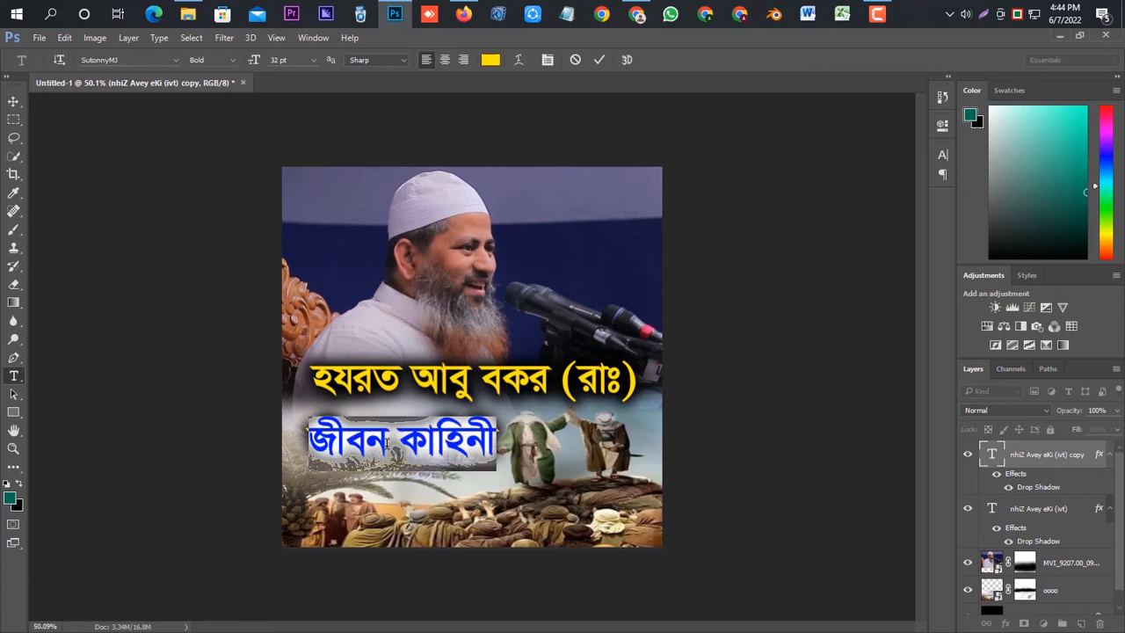
{"action": "left_click", "coordinate": [490, 60]}
{"action": "left_click", "coordinate": [787, 273]}
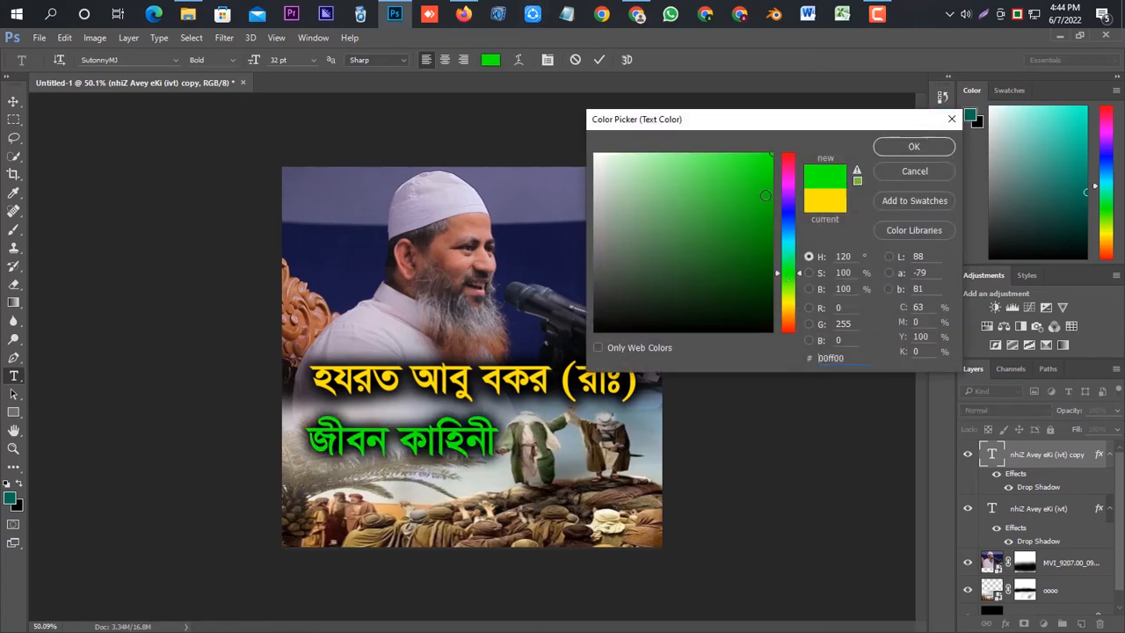
{"action": "left_click", "coordinate": [912, 147]}
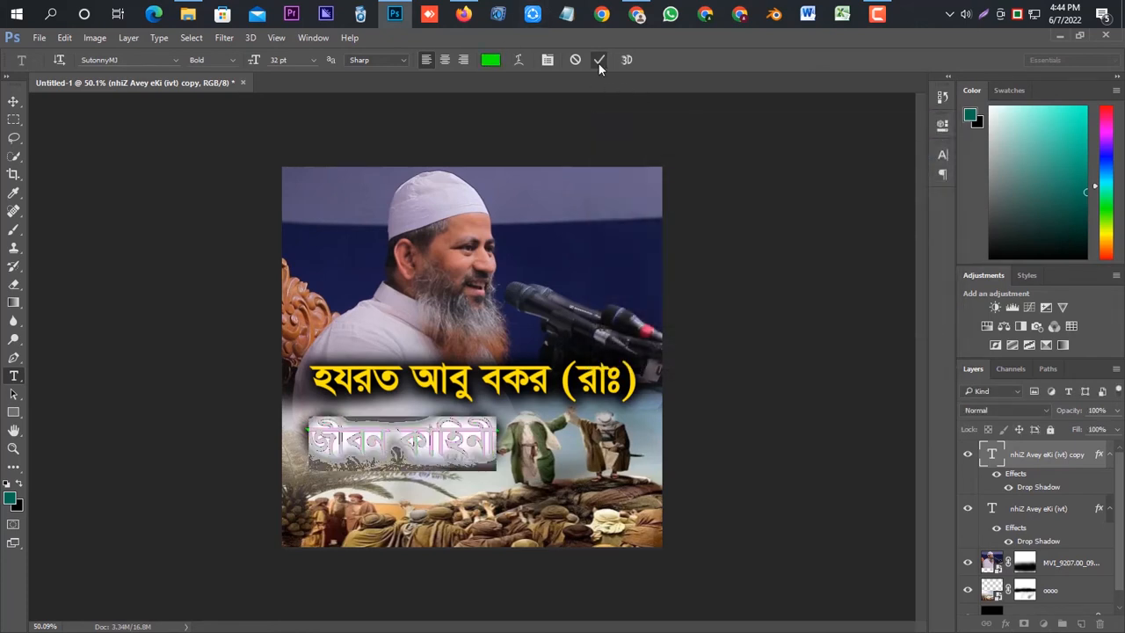
{"action": "left_click", "coordinate": [599, 60]}
{"action": "left_click", "coordinate": [13, 102]}
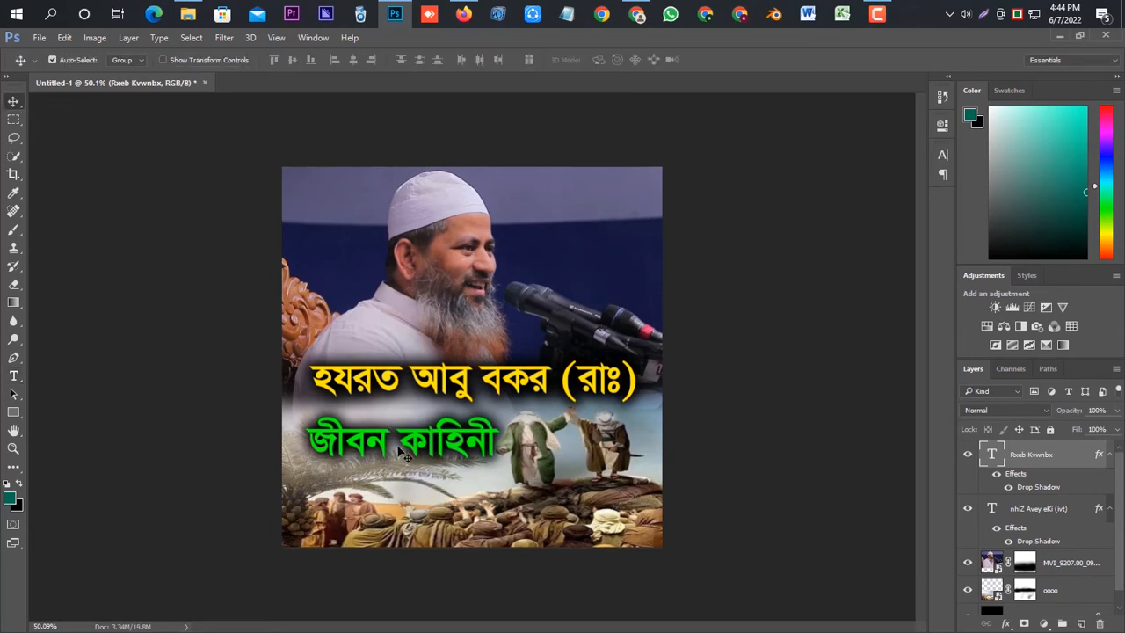
{"action": "left_click_drag", "start_coordinate": [398, 447], "coordinate": [389, 437]}
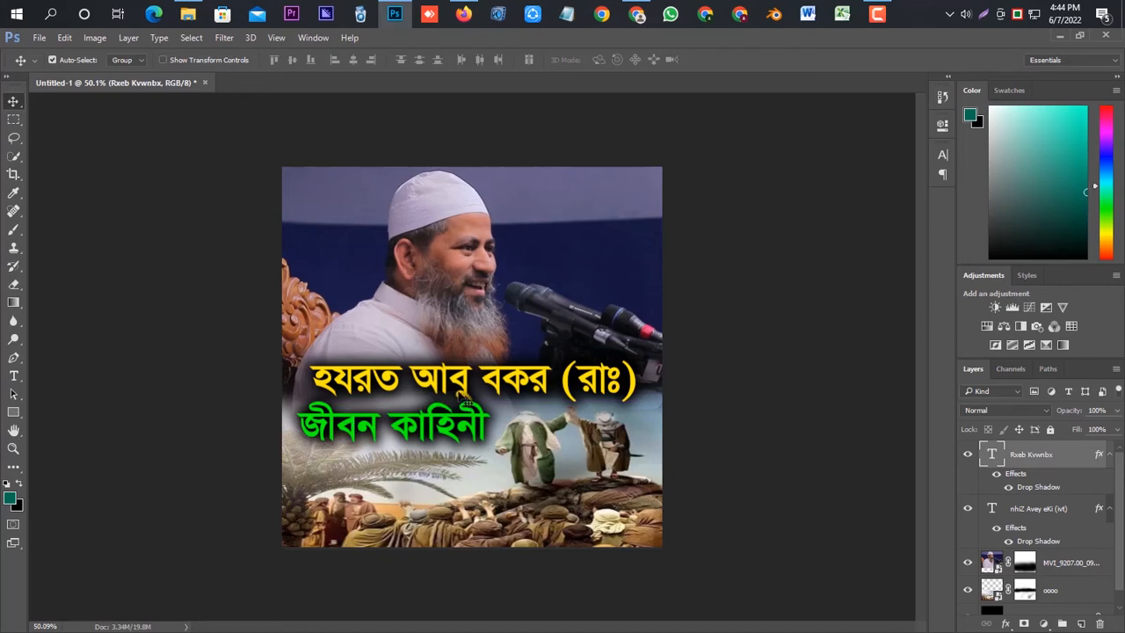
Turn off the drop shadow on the green "জীবন কাহিনী" layer and enable a black Stroke effect instead.
{"action": "right_click", "coordinate": [1022, 460]}
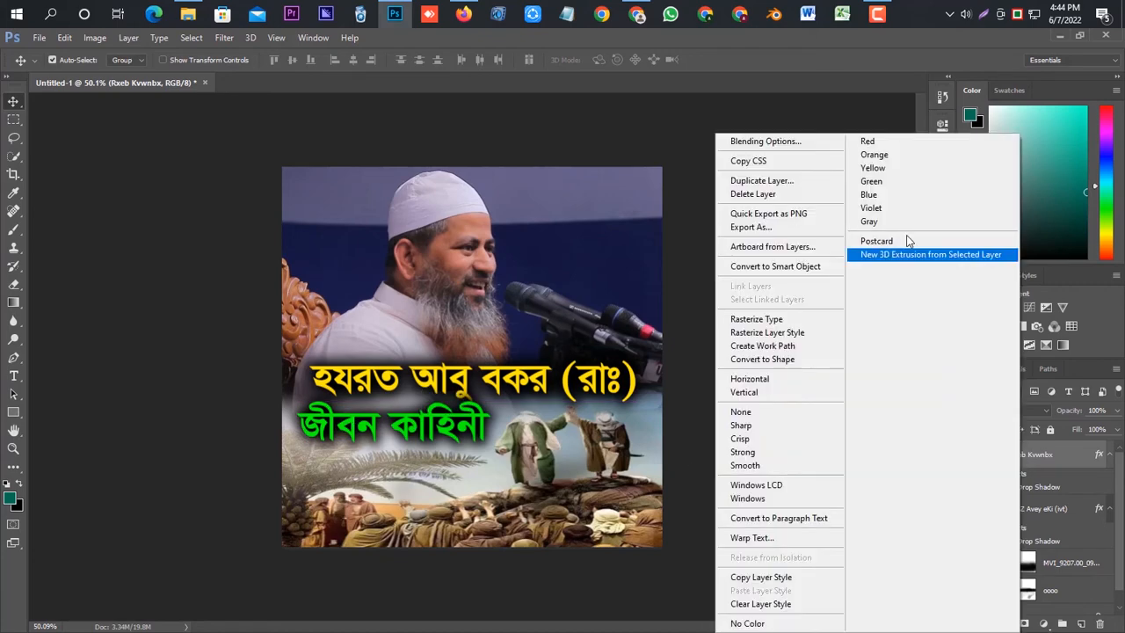
{"action": "left_click", "coordinate": [803, 143]}
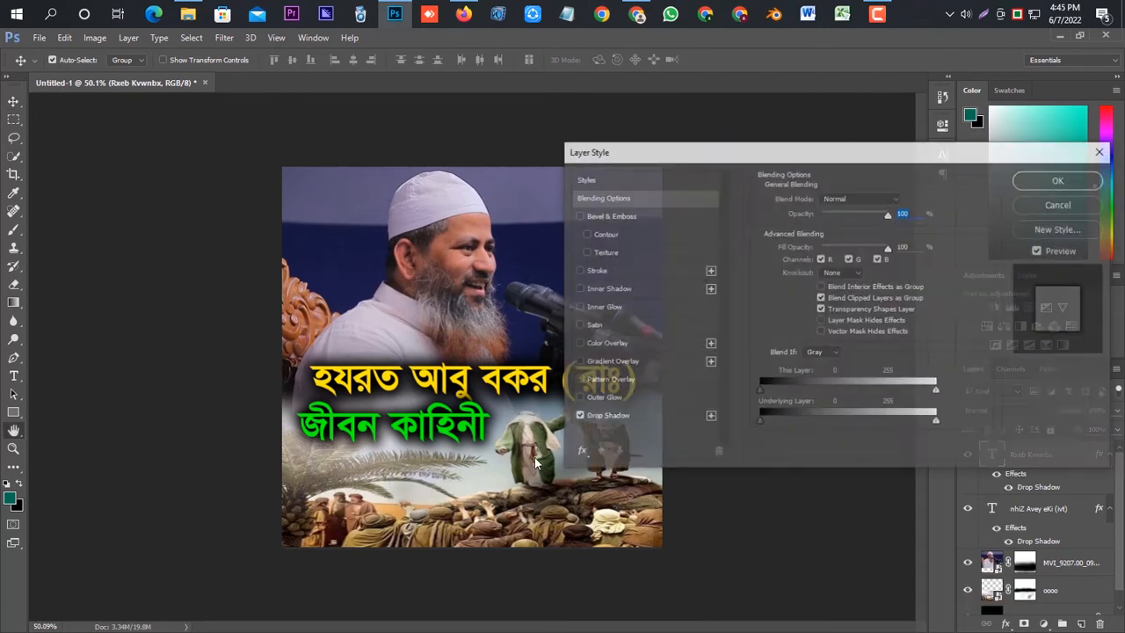
{"action": "left_click", "coordinate": [579, 416]}
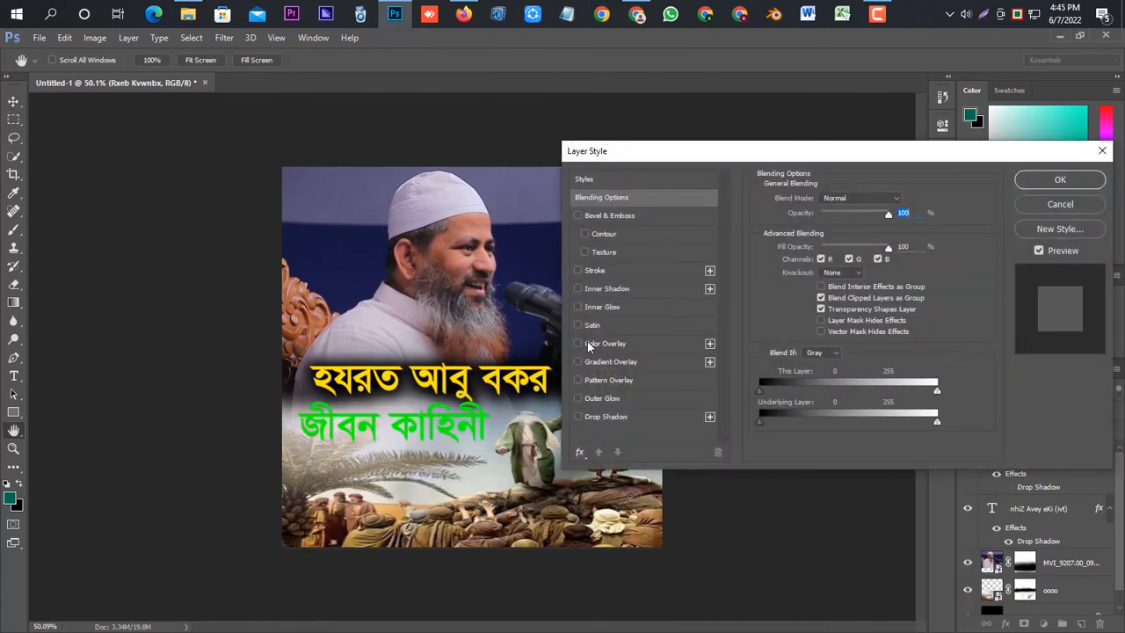
{"action": "left_click", "coordinate": [578, 270]}
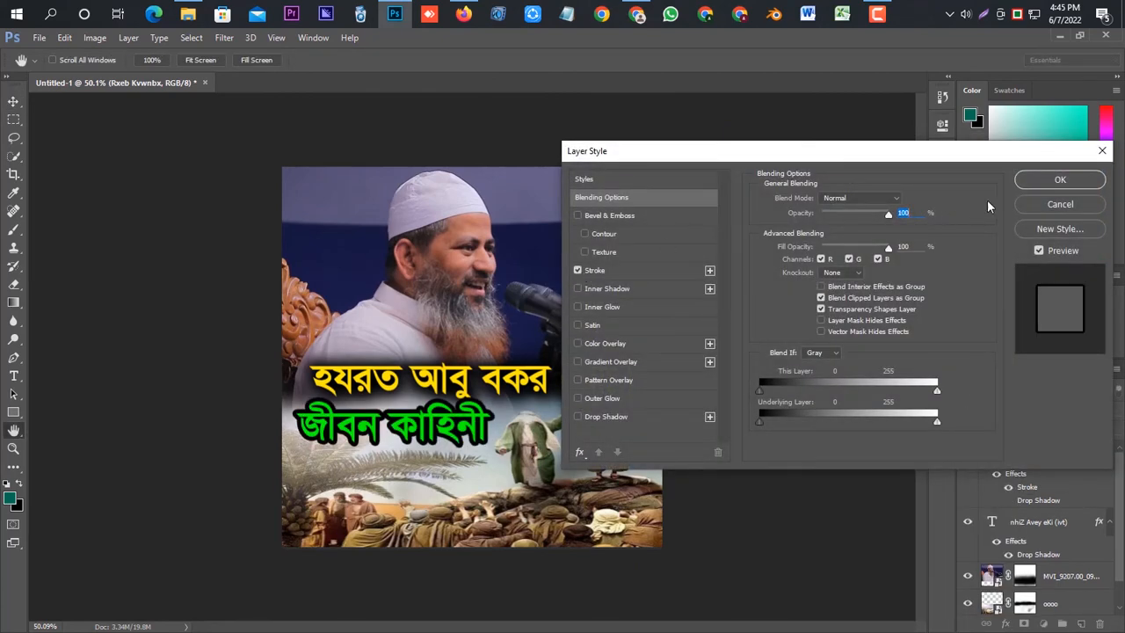
{"action": "left_click", "coordinate": [1060, 179]}
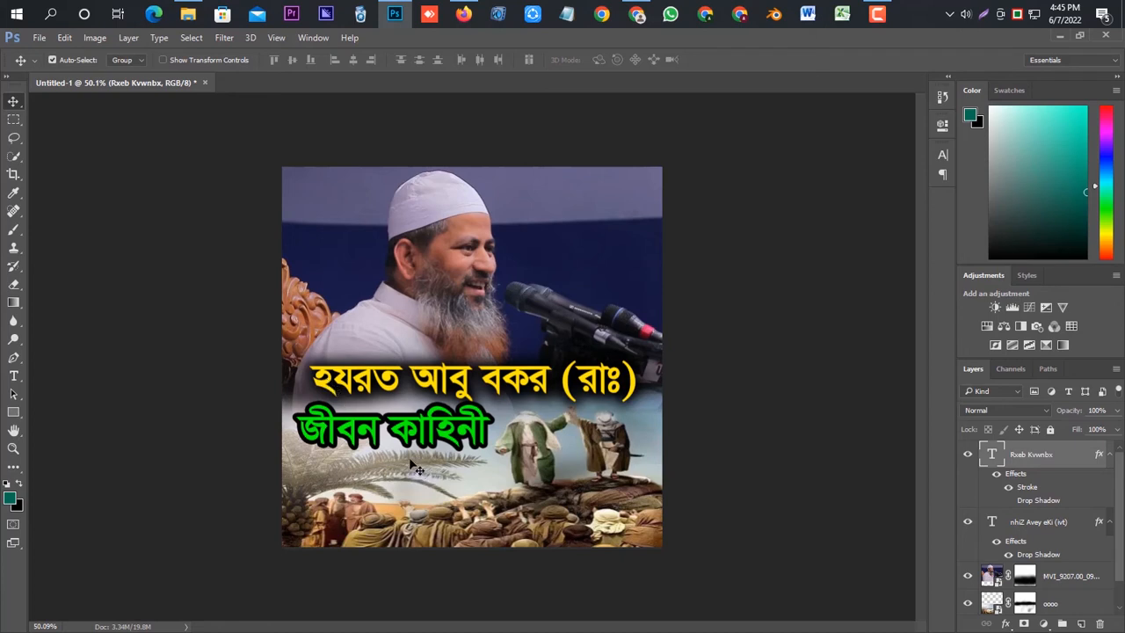
Duplicate the green line directly below itself and replace the copy's text with "ও ঘটনা !".
{"action": "left_click_drag", "start_coordinate": [417, 436], "coordinate": [415, 493]}
{"action": "left_click", "coordinate": [13, 375]}
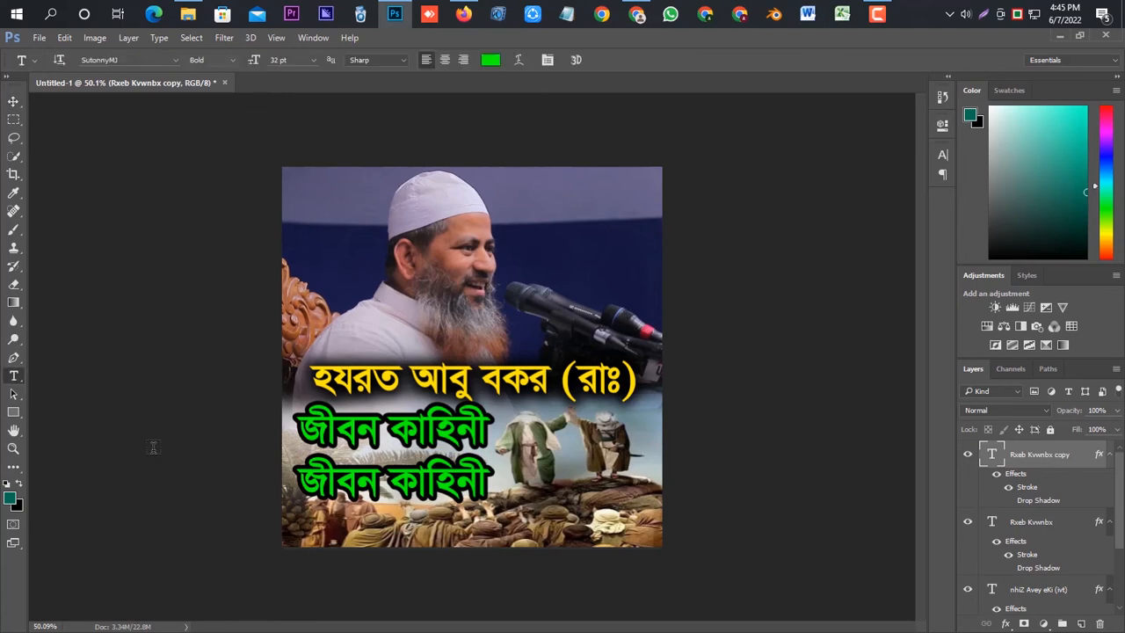
{"action": "triple_click", "coordinate": [347, 486]}
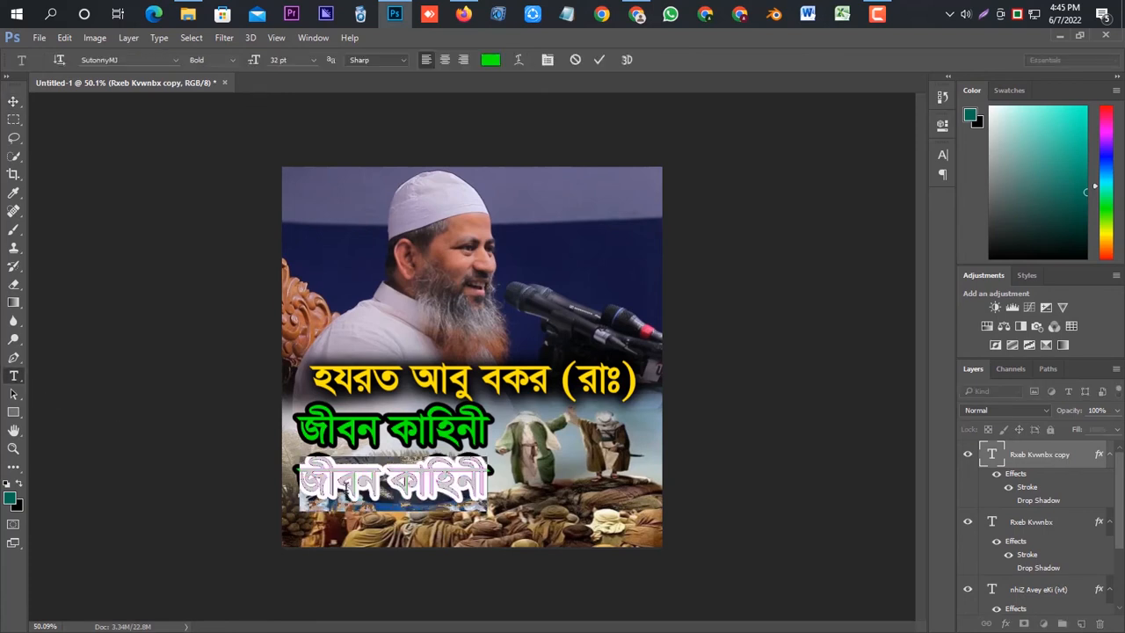
{"action": "type", "text": "ও"}
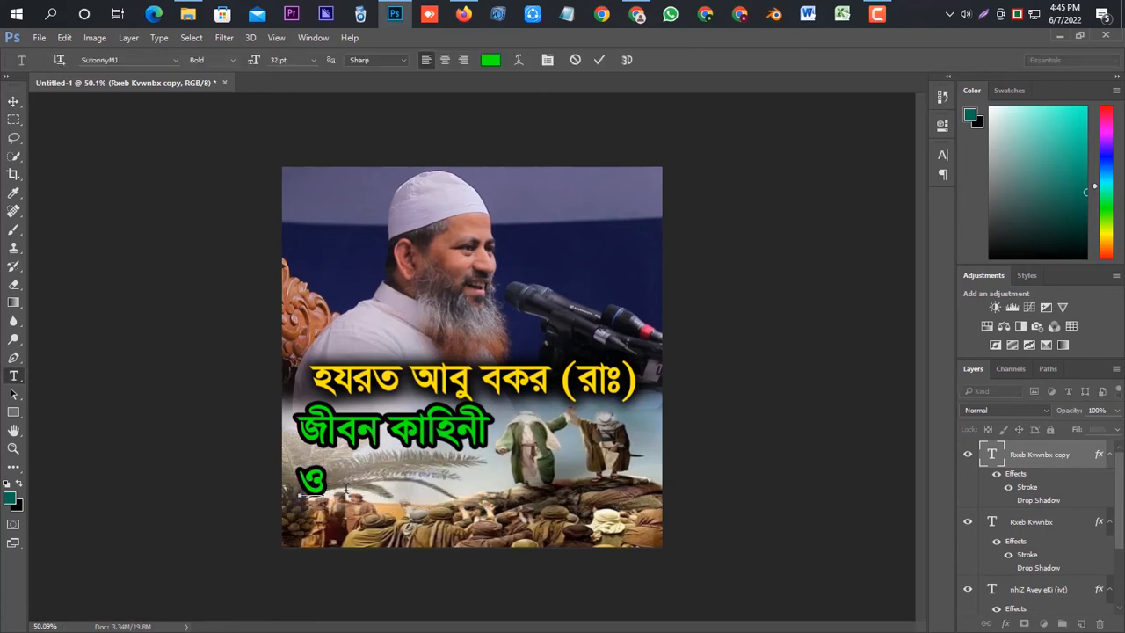
{"action": "type", "text": "ঘ"}
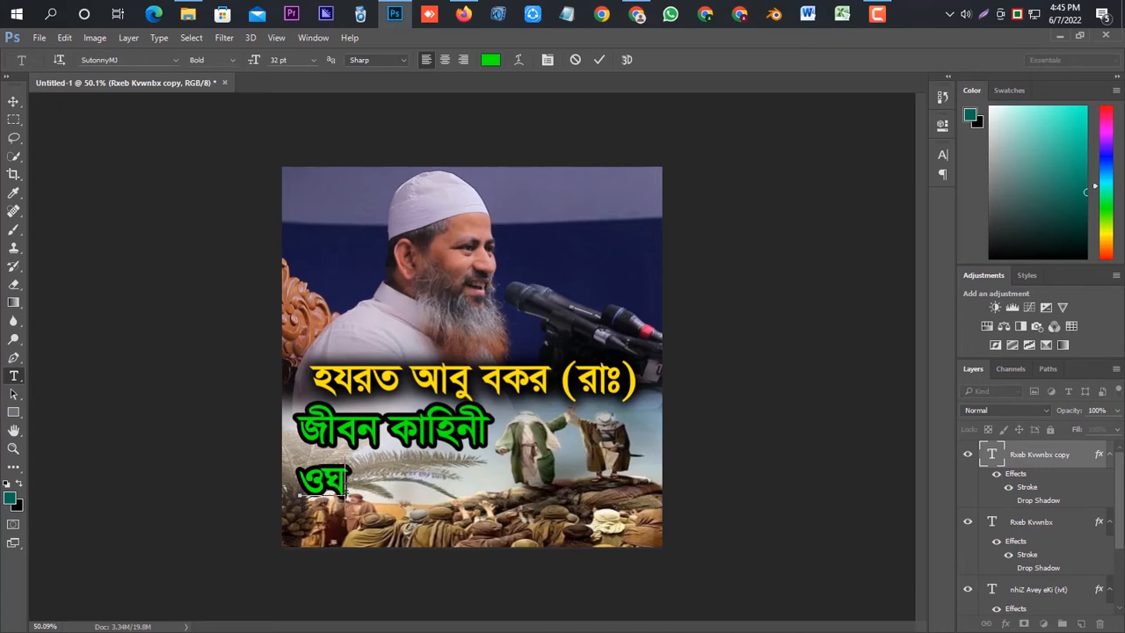
{"action": "key", "text": "BackSpace"}
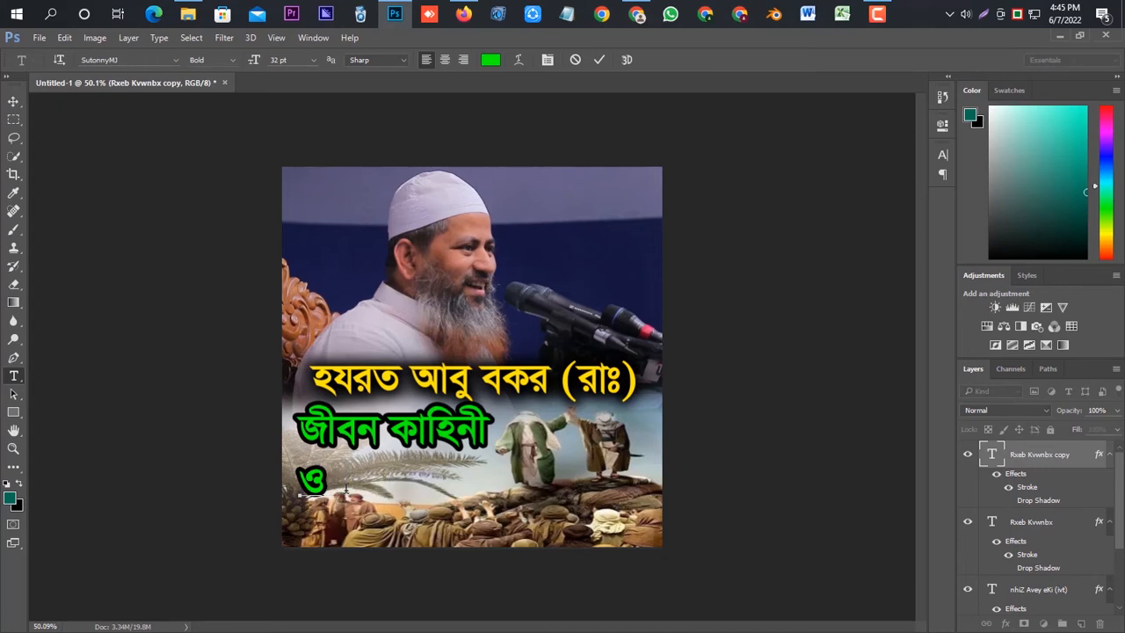
{"action": "type", "text": "ঘটনা"}
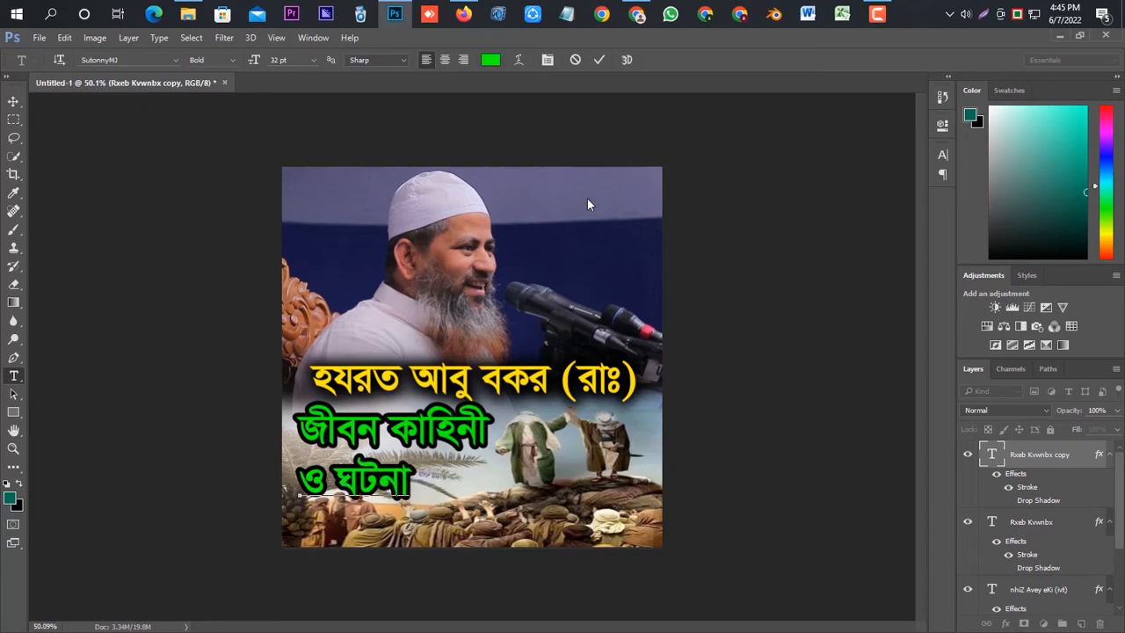
{"action": "type", "text": " !"}
{"action": "left_click", "coordinate": [598, 60]}
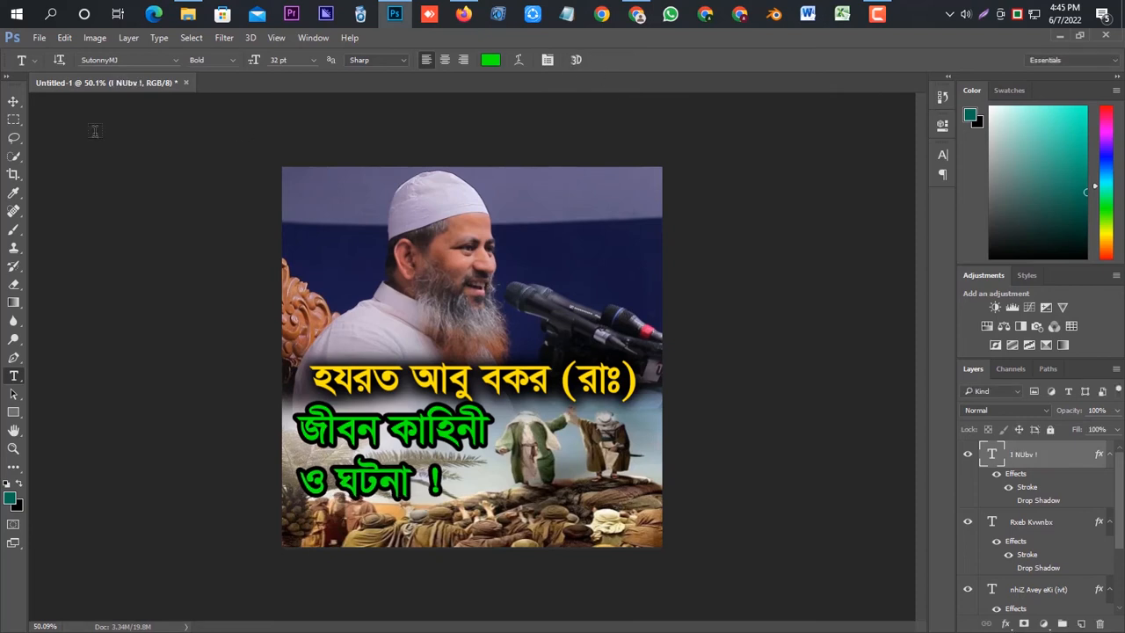
Move the "ও ঘটনা !" line up and to the right so it sits centred close under the "জীবন কাহিনী" line.
{"action": "left_click", "coordinate": [14, 102]}
{"action": "left_click_drag", "start_coordinate": [384, 497], "coordinate": [402, 485]}
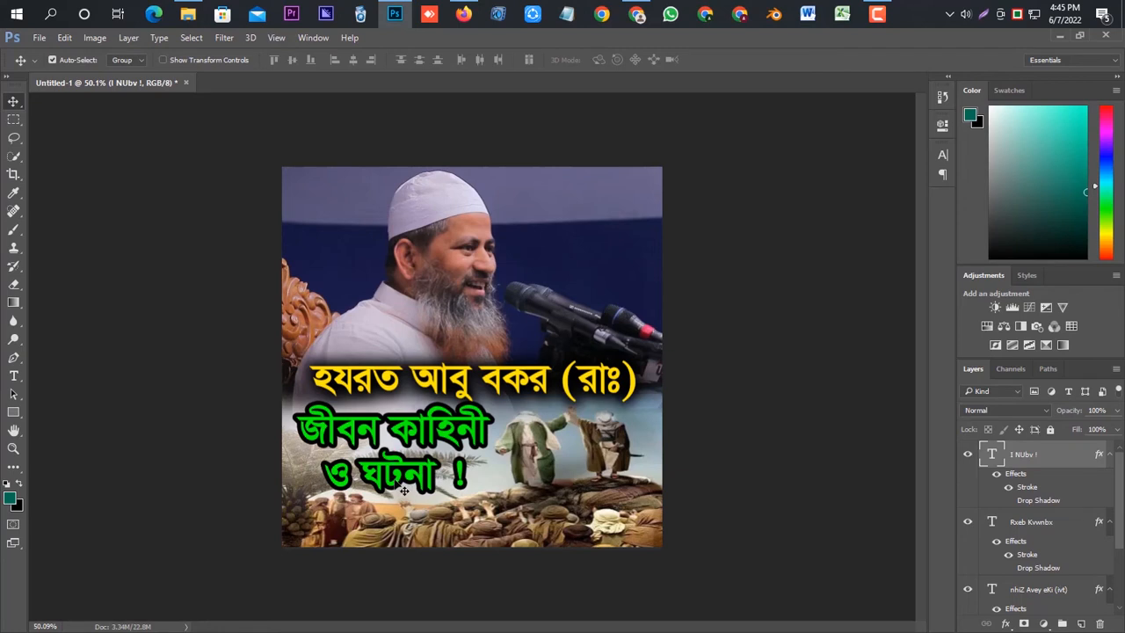
{"action": "key", "text": "Right"}
{"action": "key", "text": "Right"}
{"action": "key", "text": "Right"}
{"action": "key", "text": "Right"}
{"action": "key", "text": "Right"}
{"action": "key", "text": "Right"}
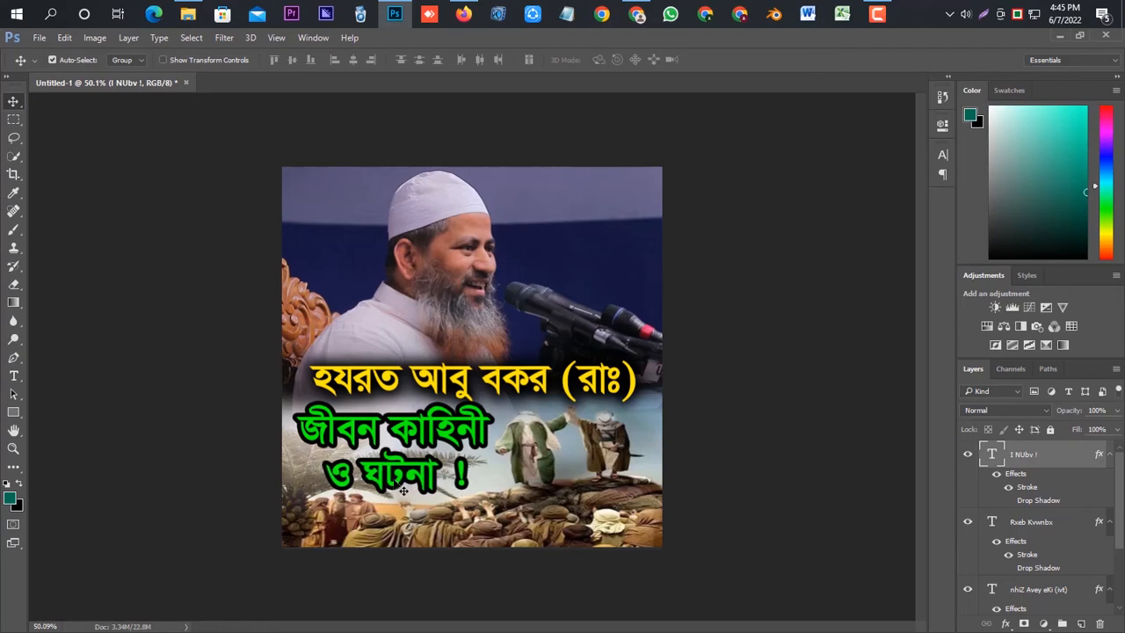
{"action": "key", "text": "Up"}
{"action": "key", "text": "Up"}
{"action": "key", "text": "Up"}
{"action": "key", "text": "Up"}
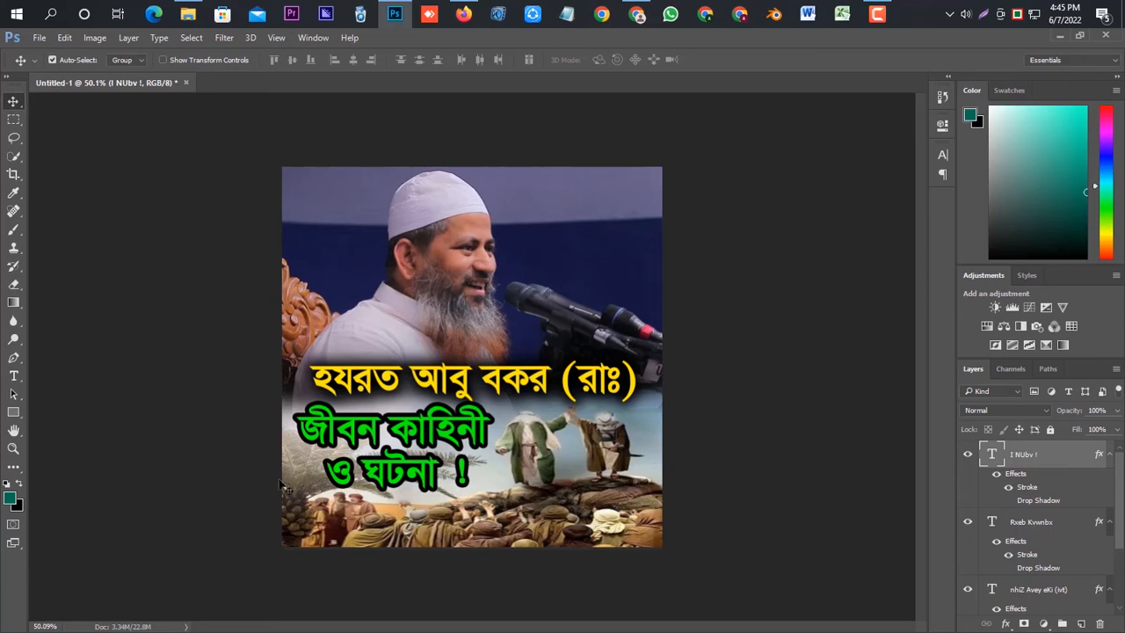
Change the text colour of the "ও ঘটনা !" line to red.
{"action": "left_click", "coordinate": [14, 376]}
{"action": "left_click", "coordinate": [388, 464]}
{"action": "key", "text": "ctrl+a"}
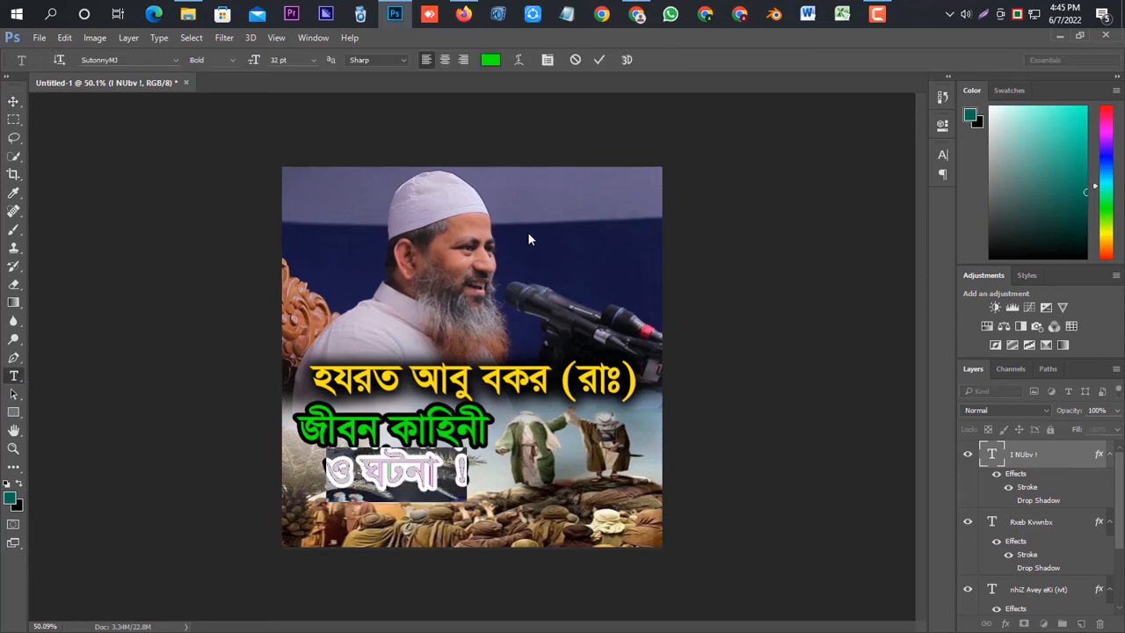
{"action": "left_click", "coordinate": [490, 59]}
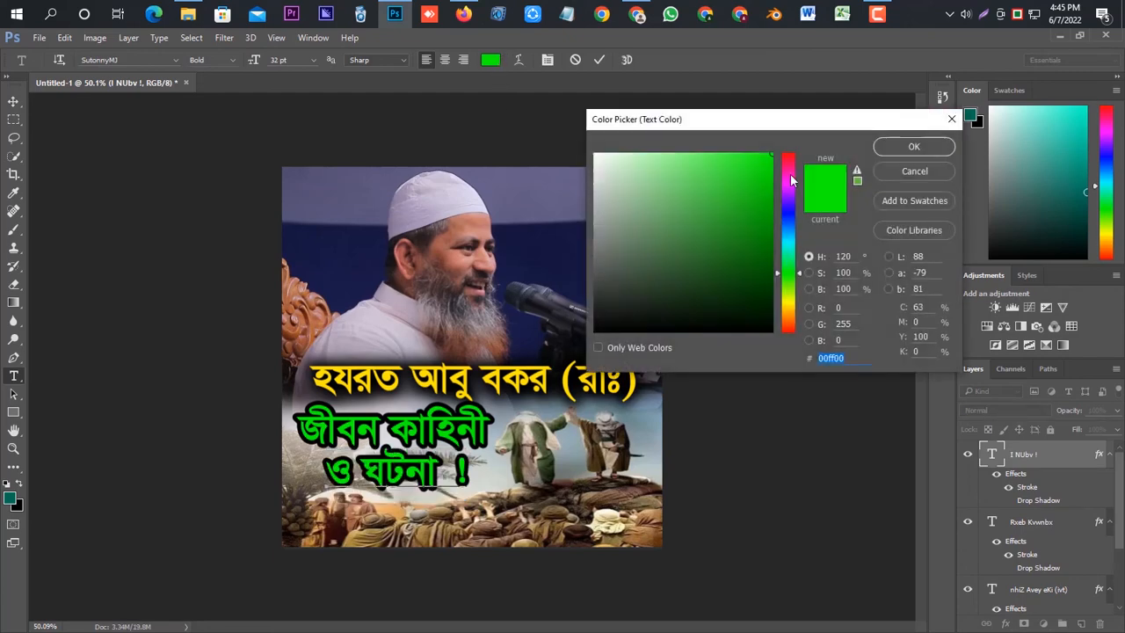
{"action": "left_click_drag", "start_coordinate": [789, 173], "coordinate": [790, 155]}
{"action": "left_click", "coordinate": [913, 148]}
{"action": "left_click", "coordinate": [600, 60]}
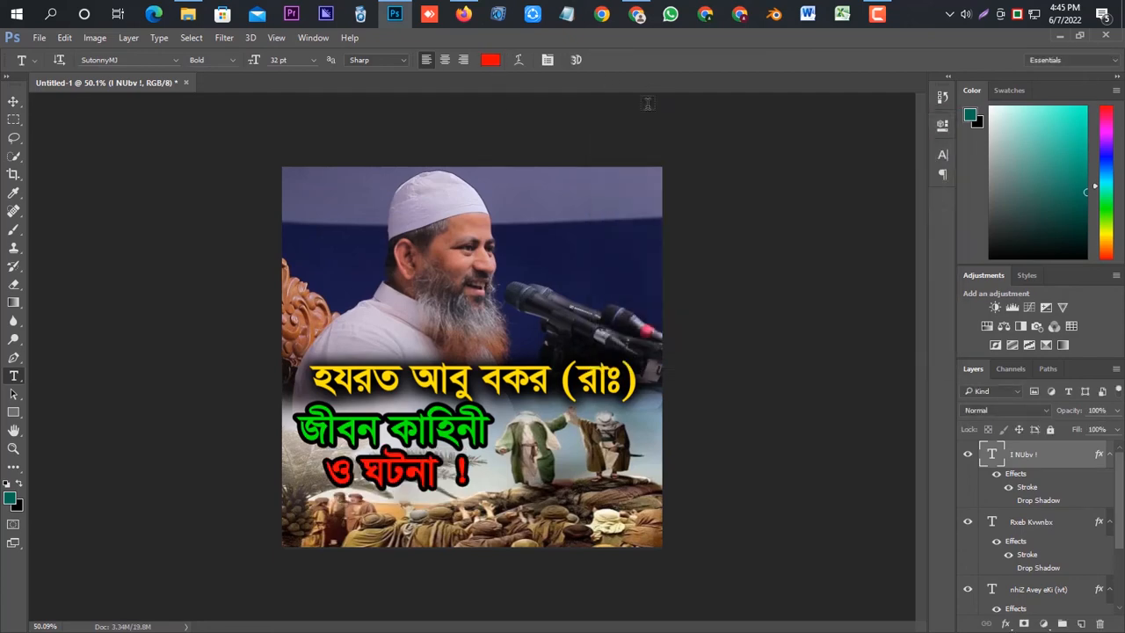
Change the stroke colour of the red "ও ঘটনা !" layer to white in its layer style.
{"action": "right_click", "coordinate": [1046, 459]}
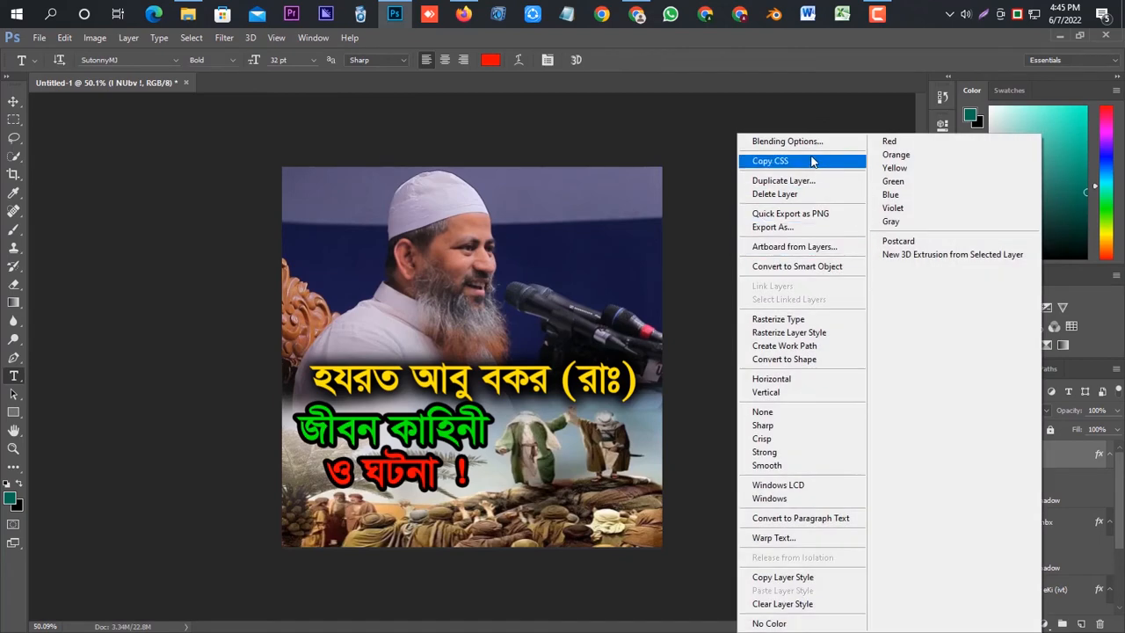
{"action": "left_click", "coordinate": [809, 149]}
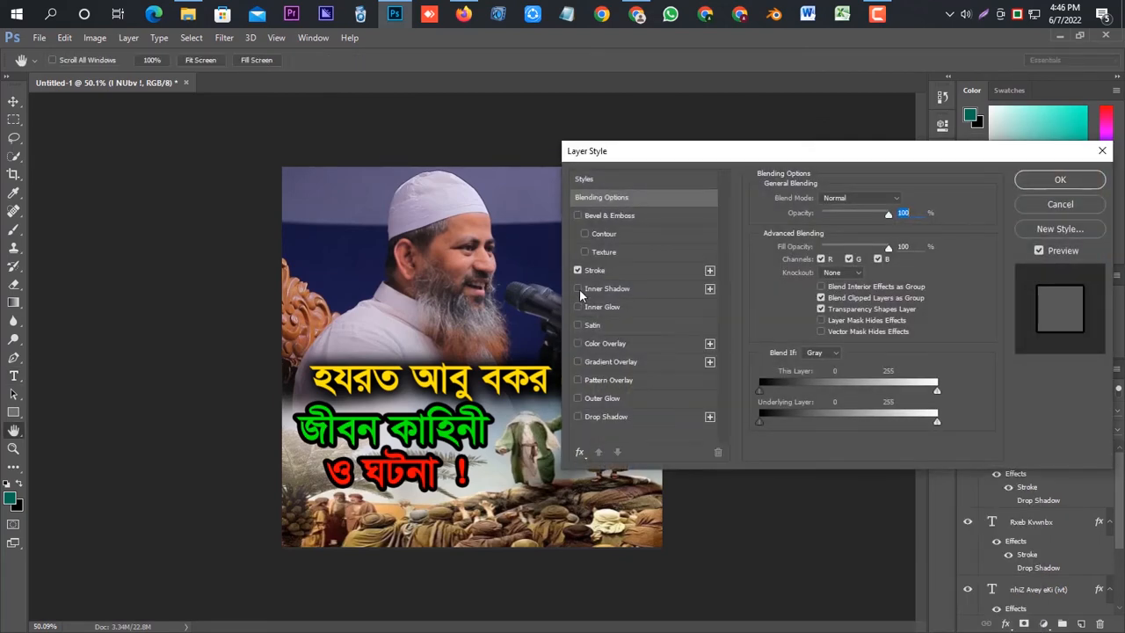
{"action": "left_click", "coordinate": [603, 270]}
{"action": "left_click", "coordinate": [788, 296]}
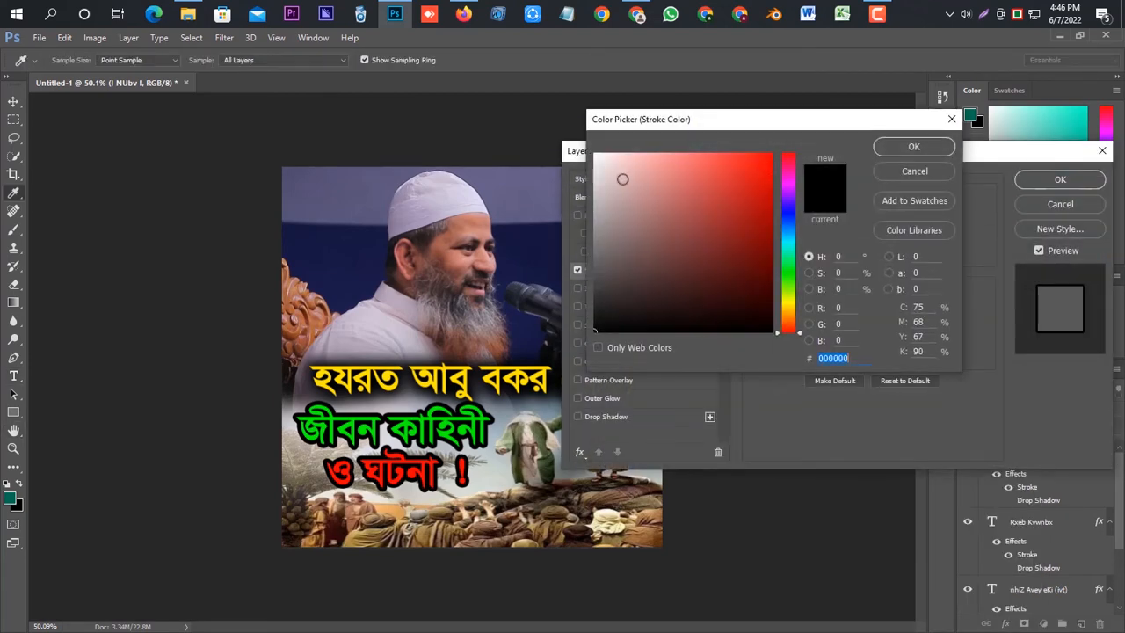
{"action": "left_click_drag", "start_coordinate": [622, 180], "coordinate": [576, 117]}
{"action": "left_click", "coordinate": [892, 148]}
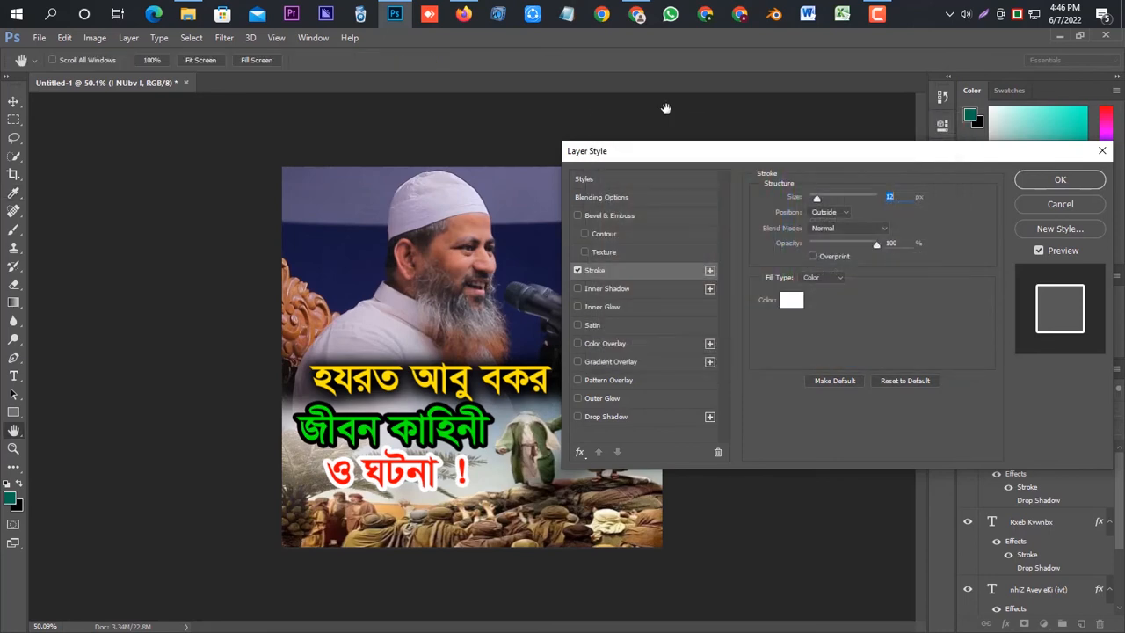
{"action": "left_click", "coordinate": [1058, 181]}
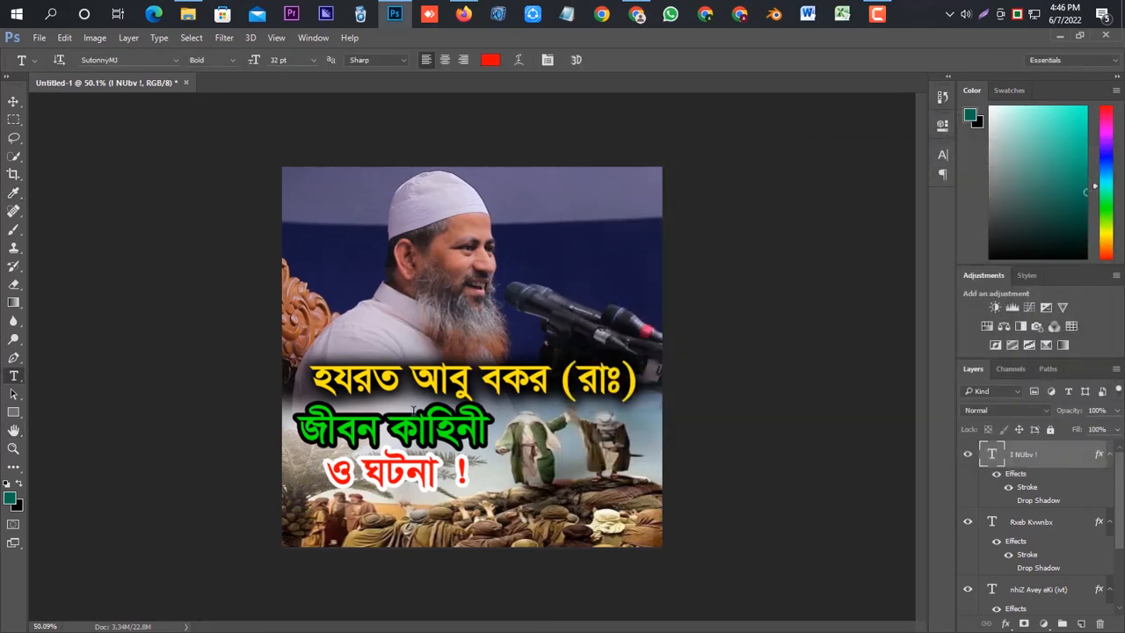
Examine the font family and font style choices for the yellow heading text.
{"action": "triple_click", "coordinate": [410, 370]}
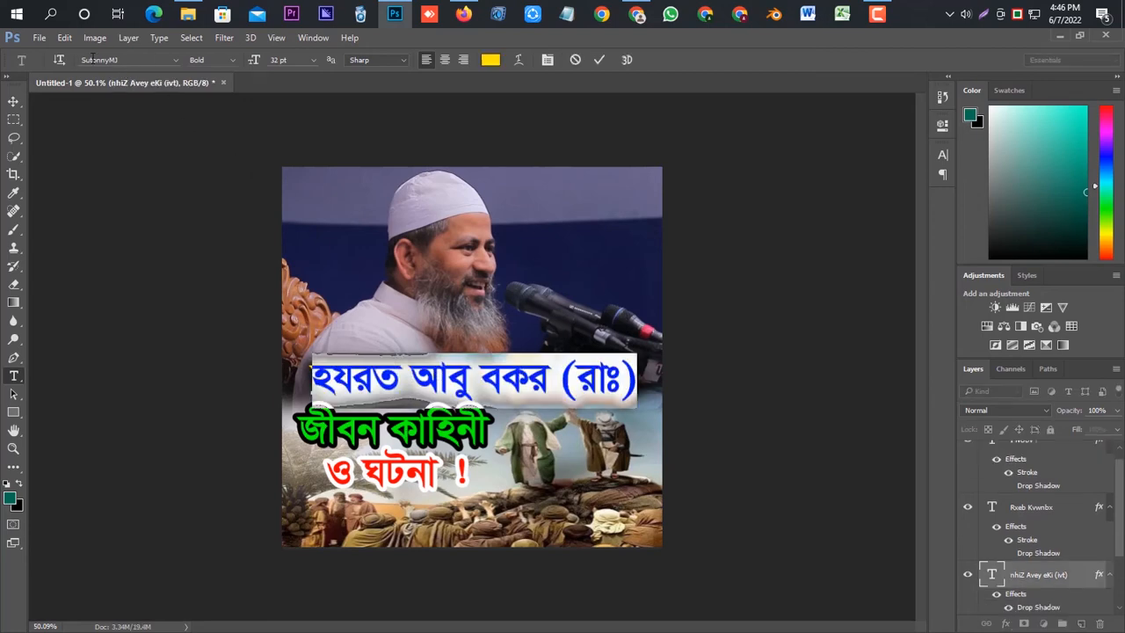
{"action": "left_click", "coordinate": [176, 60]}
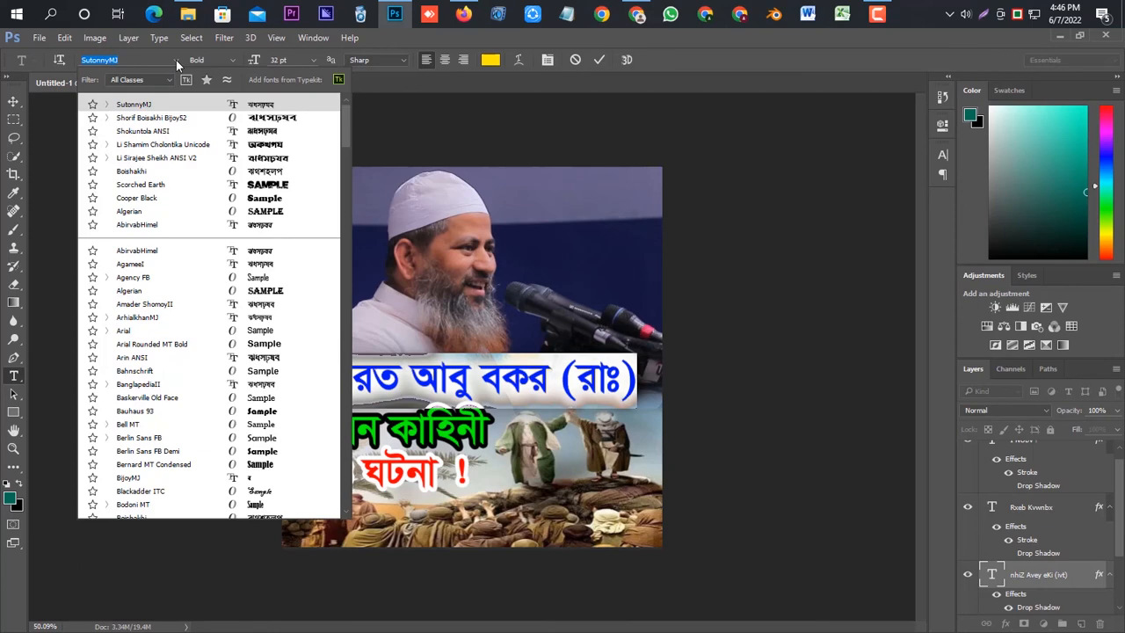
{"action": "left_click", "coordinate": [176, 60]}
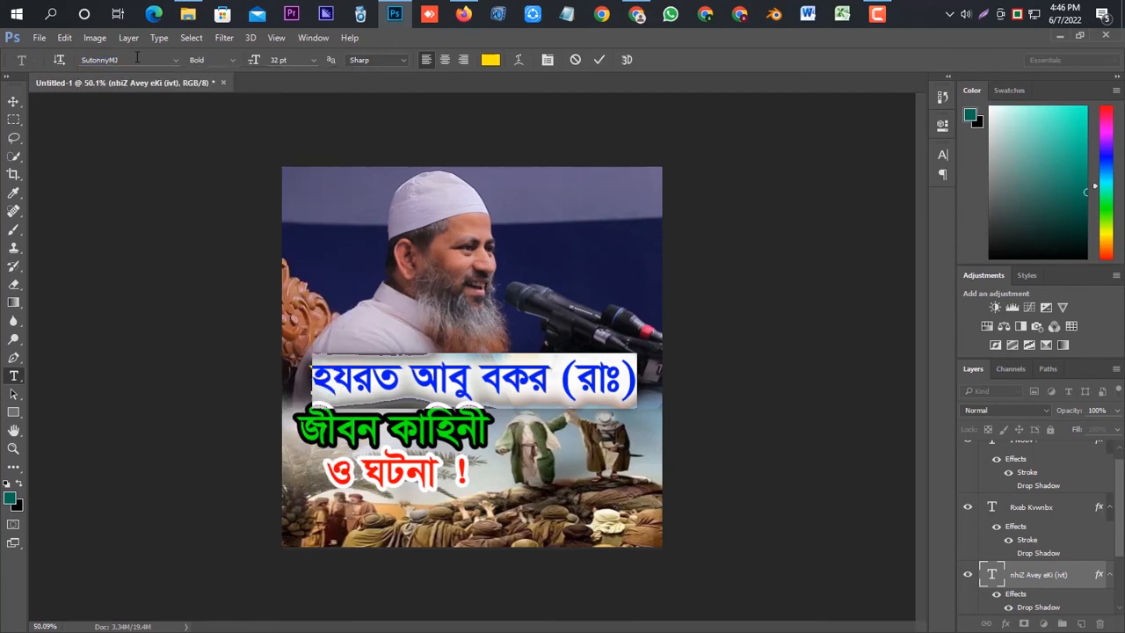
{"action": "left_click", "coordinate": [173, 61]}
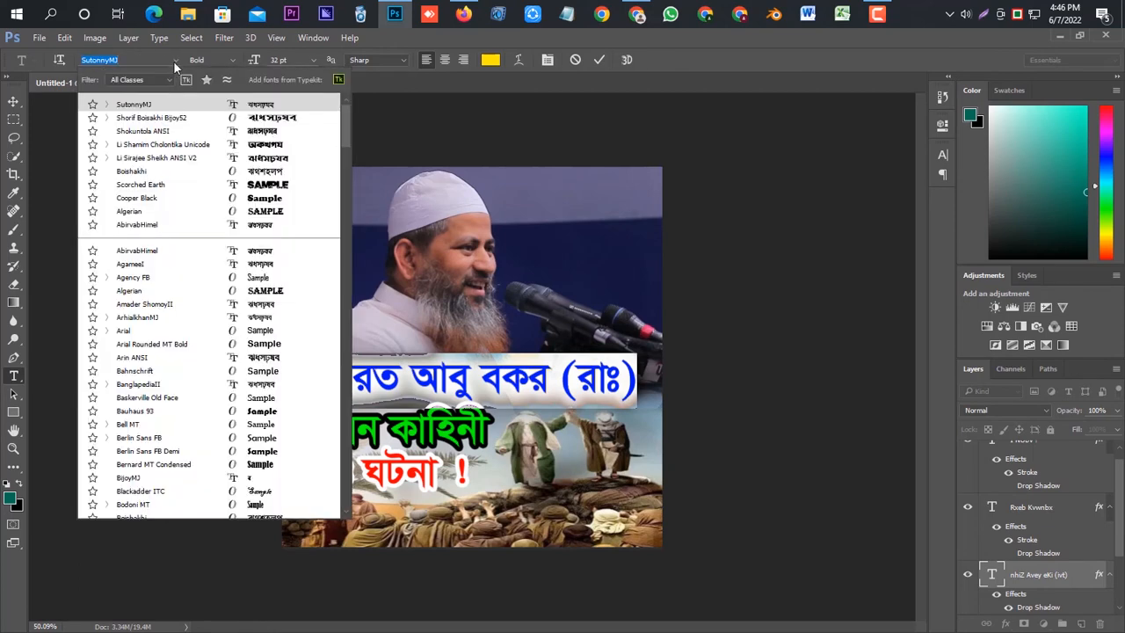
{"action": "left_click", "coordinate": [172, 62]}
{"action": "left_click", "coordinate": [234, 61]}
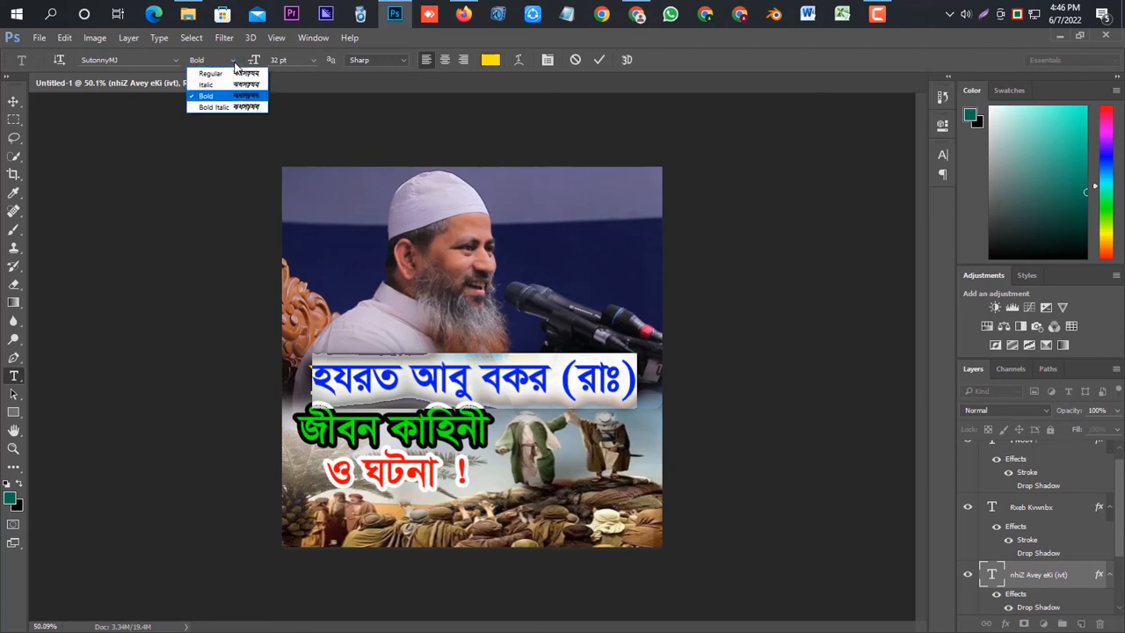
{"action": "left_click", "coordinate": [141, 129]}
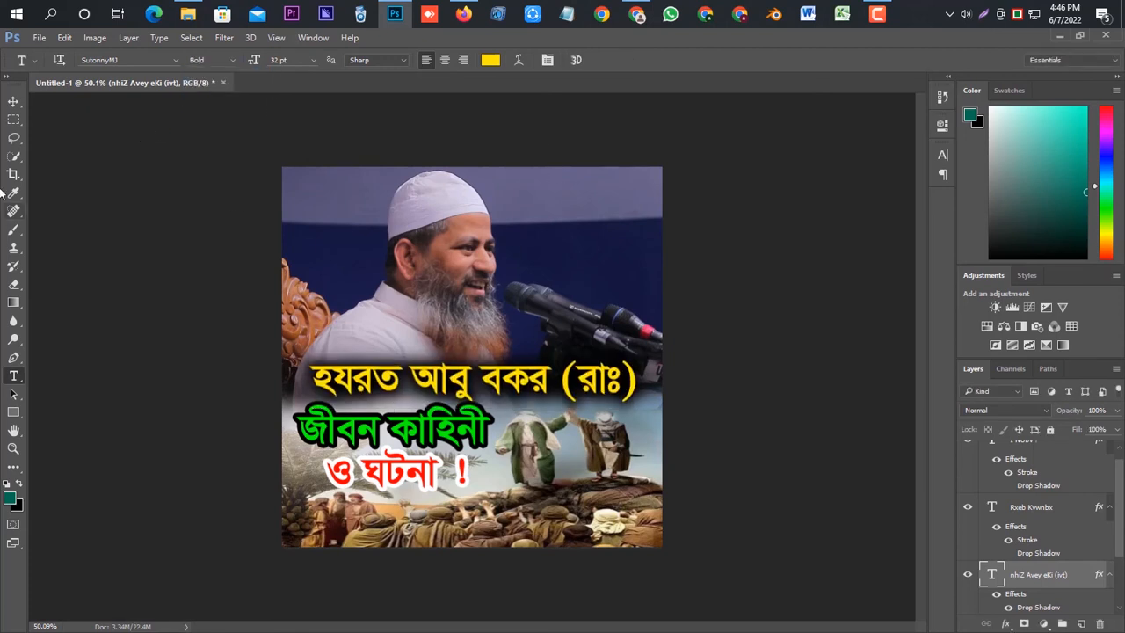
{"action": "left_click", "coordinate": [14, 102]}
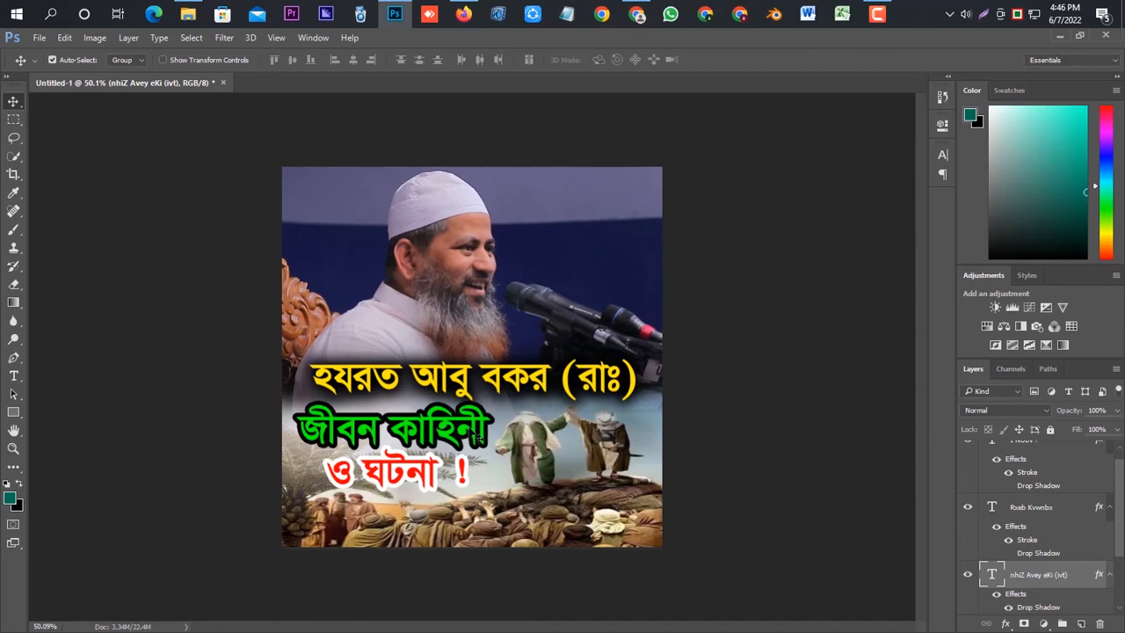
Save a copy of the design as a JPEG named waz in the Pictures folder at quality 12, Progressive format.
{"action": "left_click", "coordinate": [41, 39]}
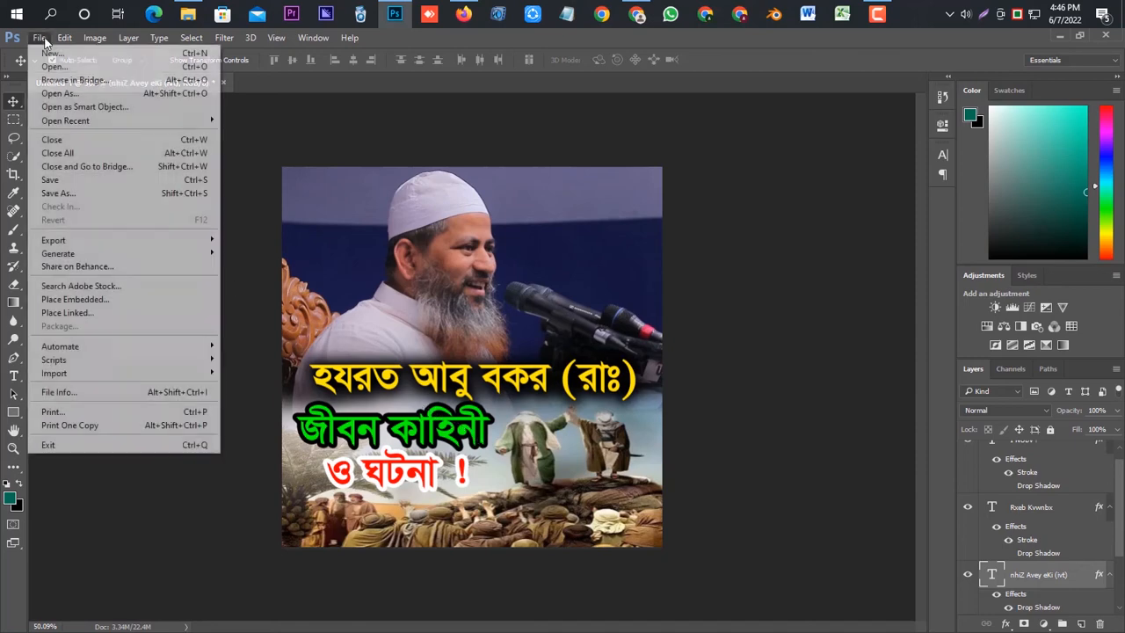
{"action": "left_click", "coordinate": [85, 194]}
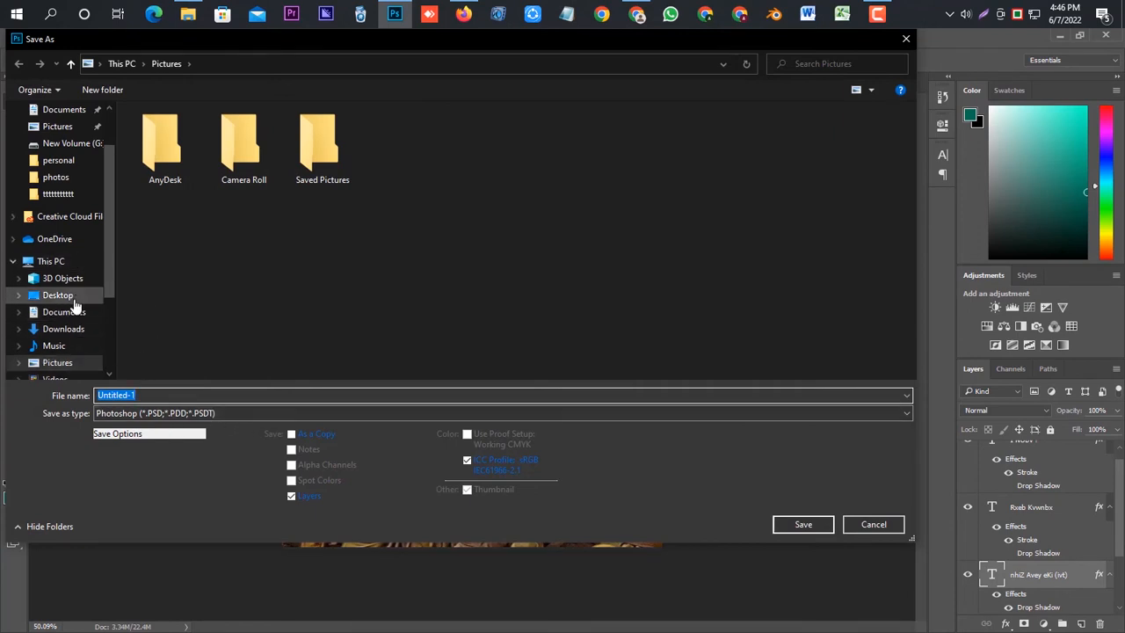
{"action": "left_click", "coordinate": [202, 415]}
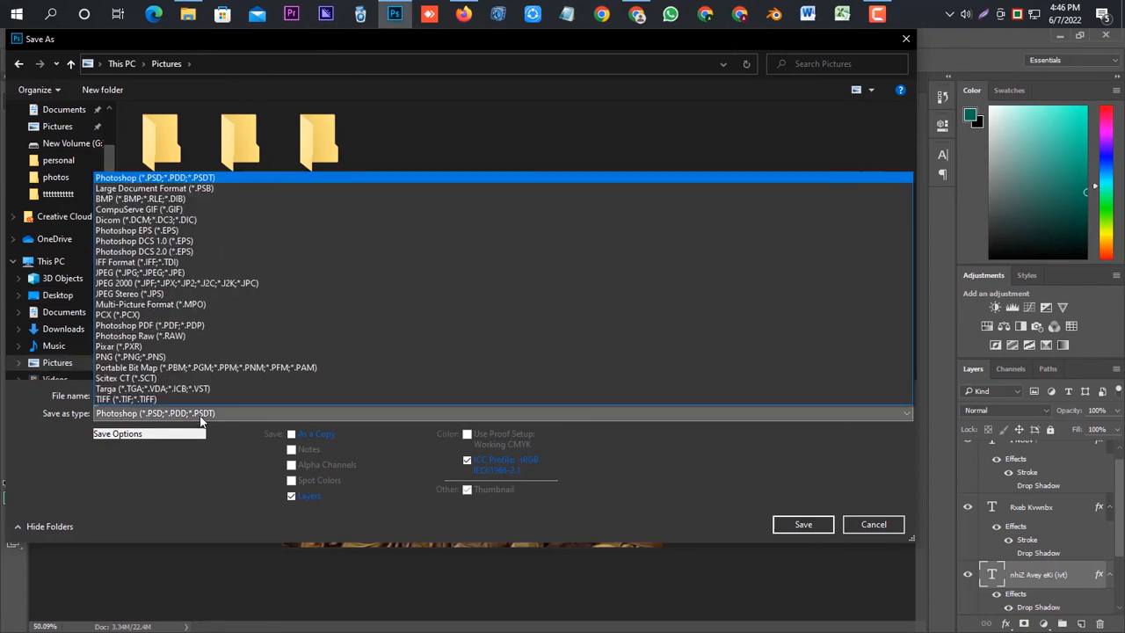
{"action": "left_click", "coordinate": [132, 274]}
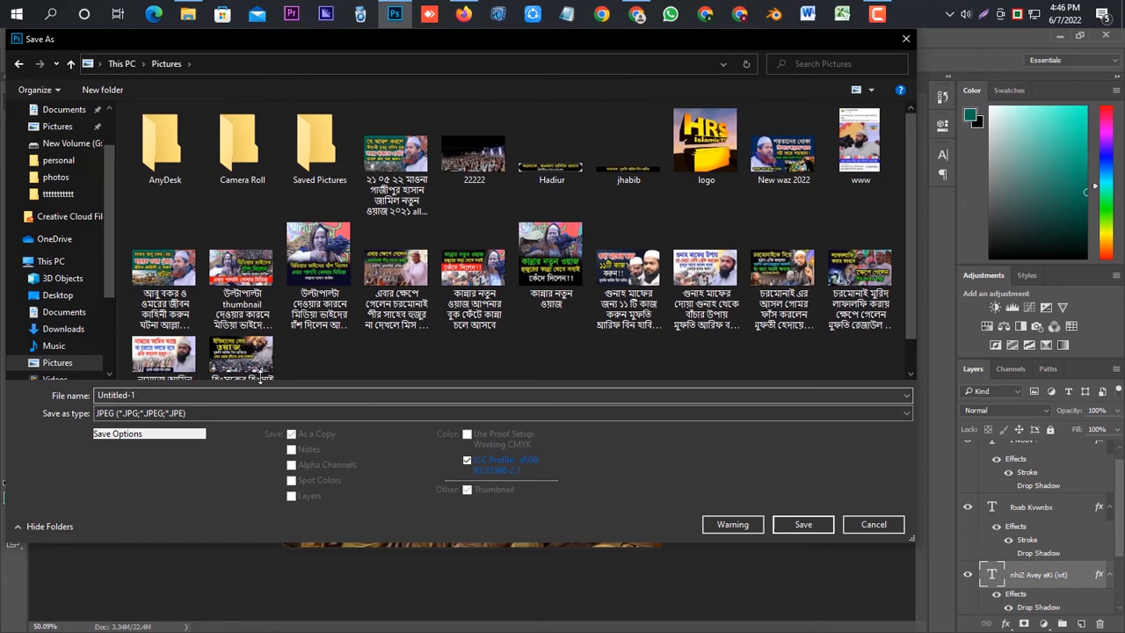
{"action": "left_click", "coordinate": [177, 398]}
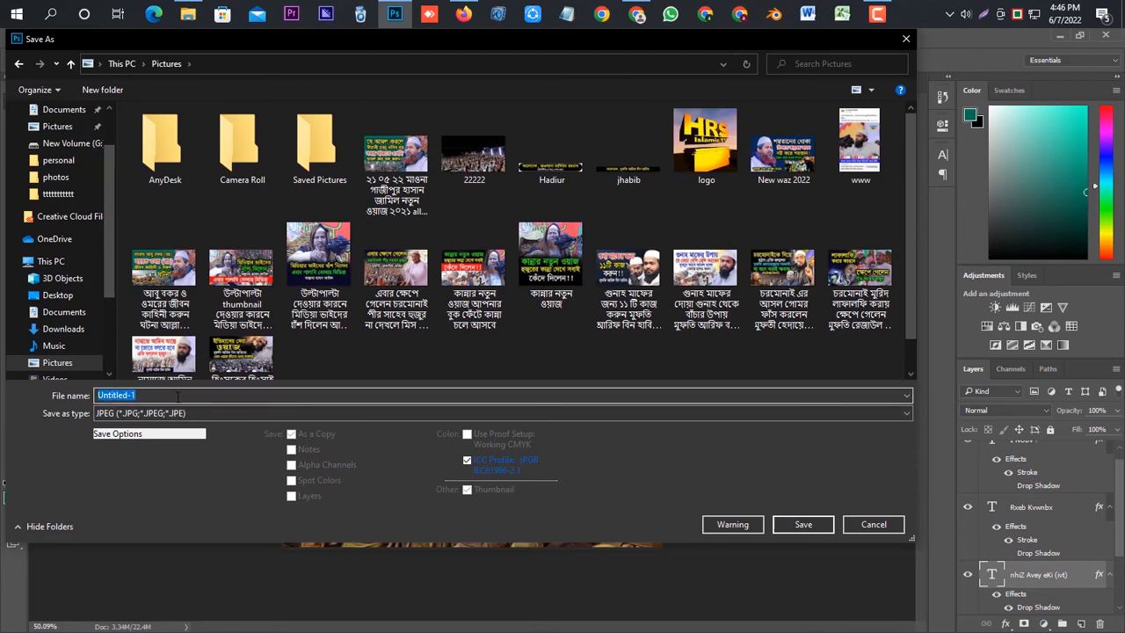
{"action": "type", "text": "h„ª"}
{"action": "key", "text": "Return"}
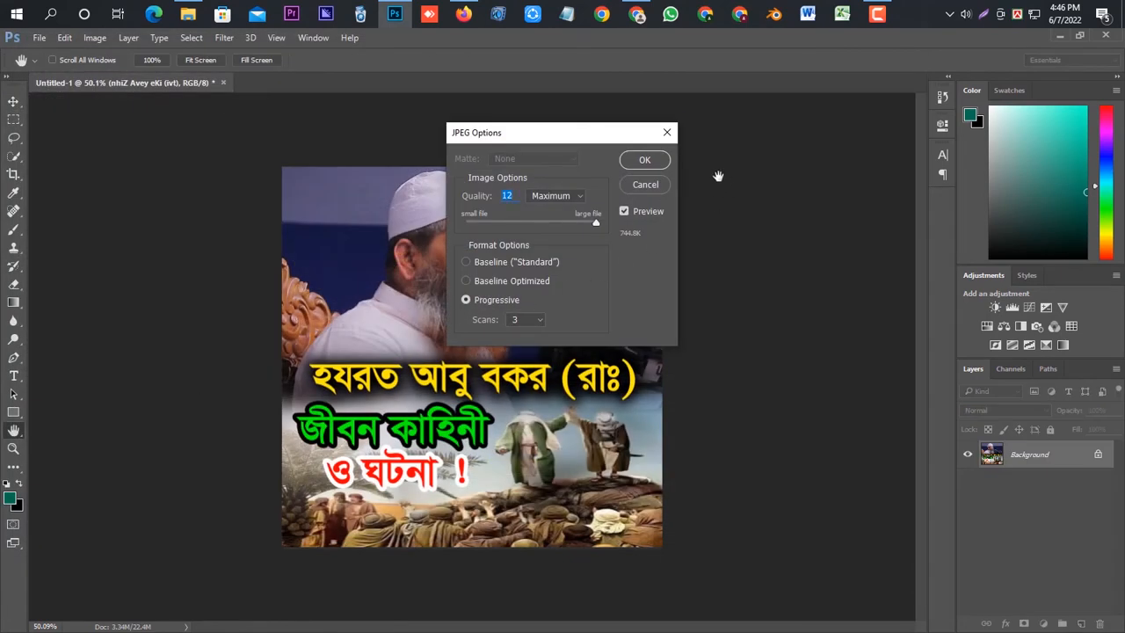
{"action": "left_click", "coordinate": [631, 161]}
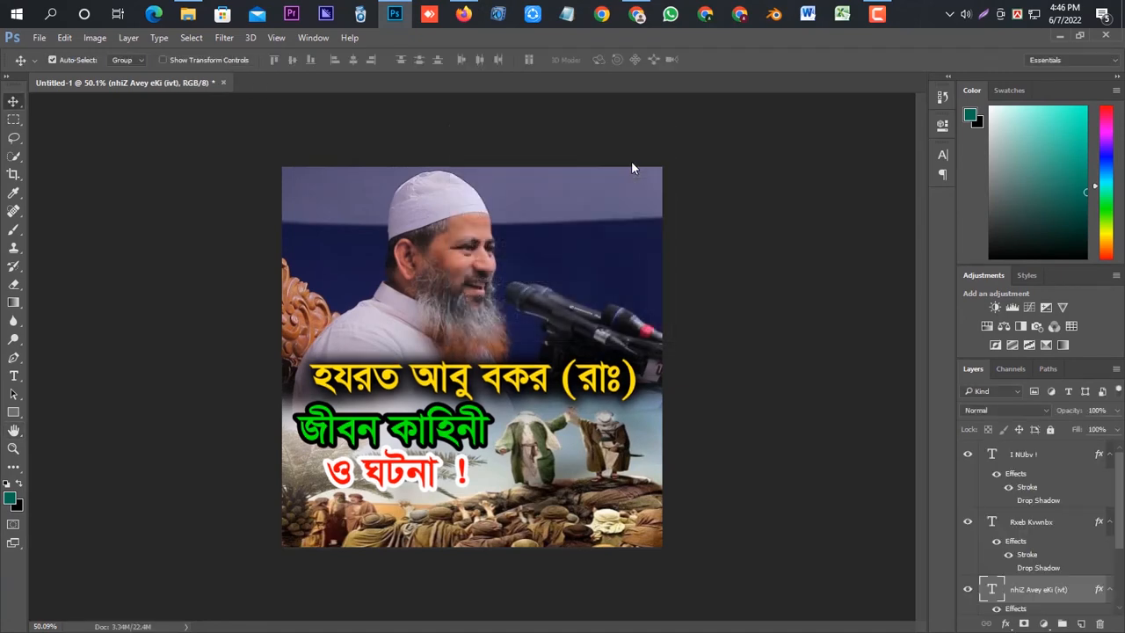
Switch to File Explorer, view the exported waz image from the Pictures folder full size, and close it.
{"action": "left_click", "coordinate": [188, 13]}
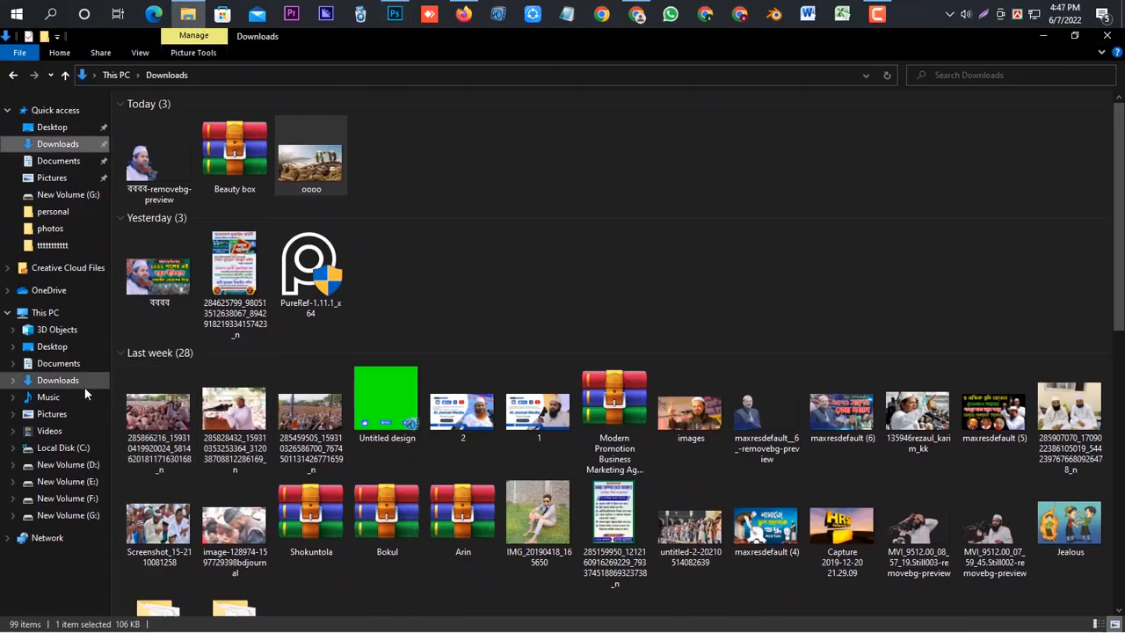
{"action": "left_click", "coordinate": [70, 414]}
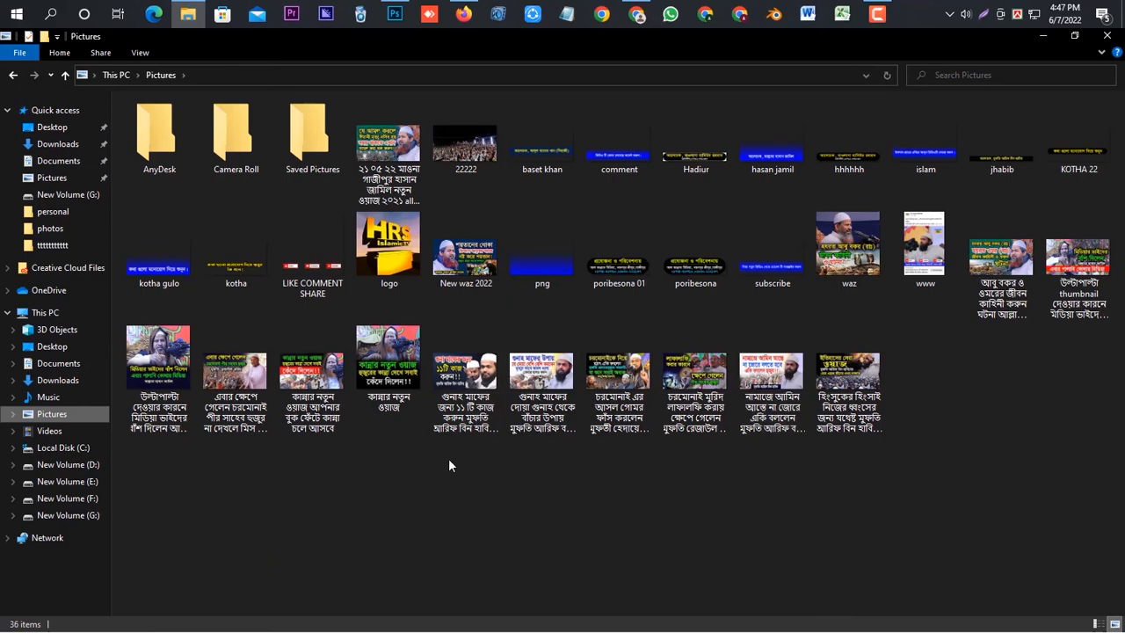
{"action": "double_click", "coordinate": [866, 252]}
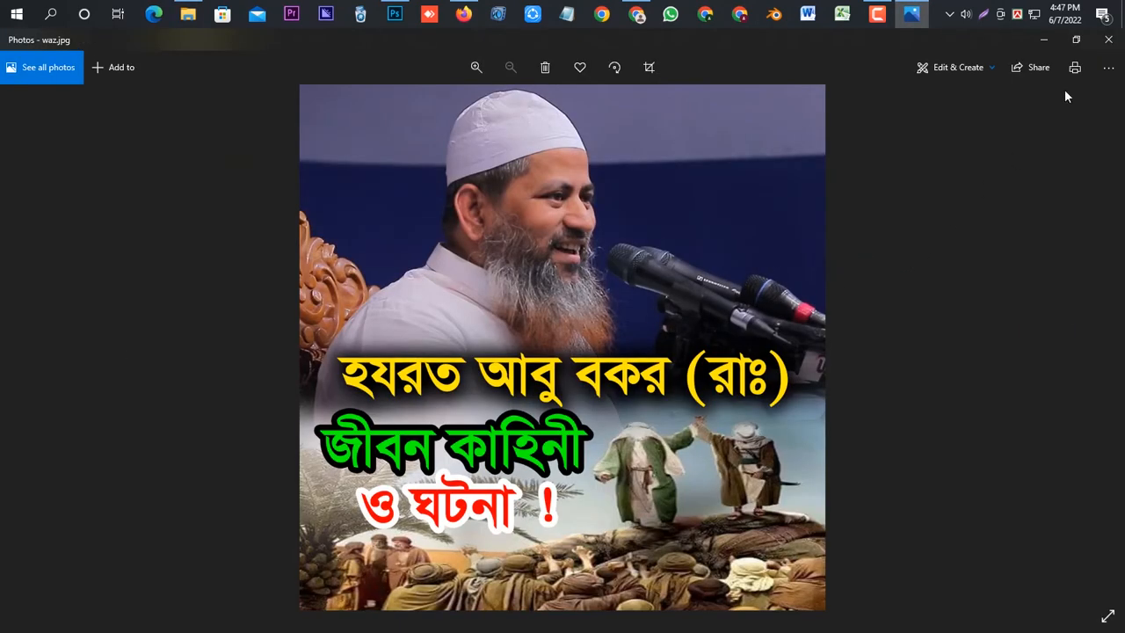
{"action": "left_click", "coordinate": [1109, 39]}
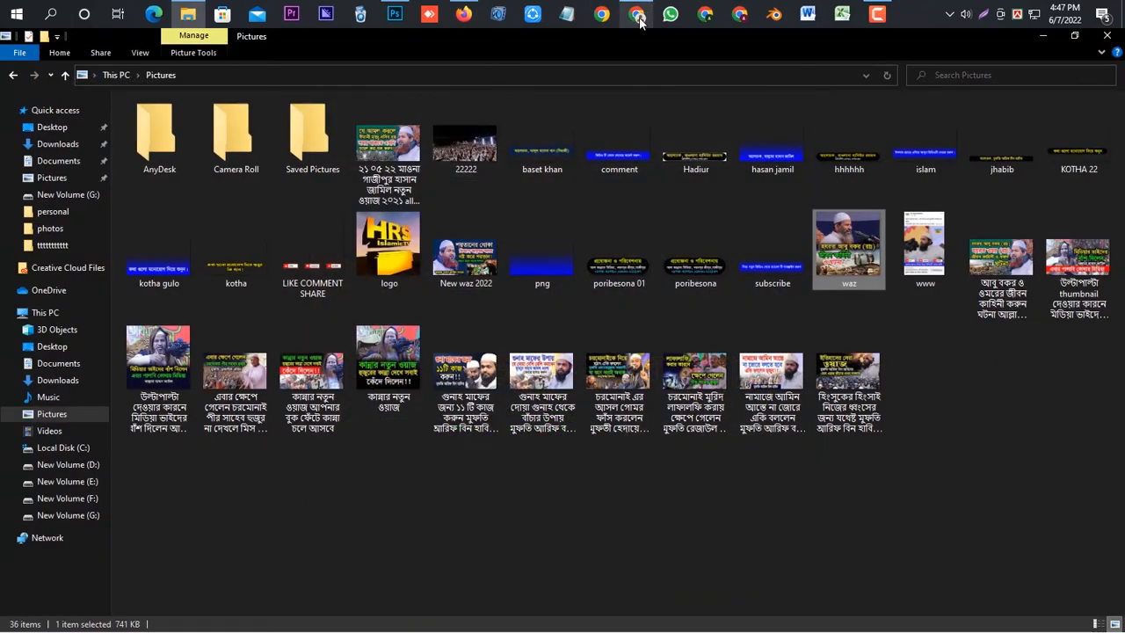
Switch to the Al Jannat Media Facebook page in Chrome, open the 30:03 lecture video and pause it.
{"action": "left_click", "coordinate": [637, 15]}
{"action": "scroll", "coordinate": [536, 424], "scroll_direction": "down", "scroll_amount": 15}
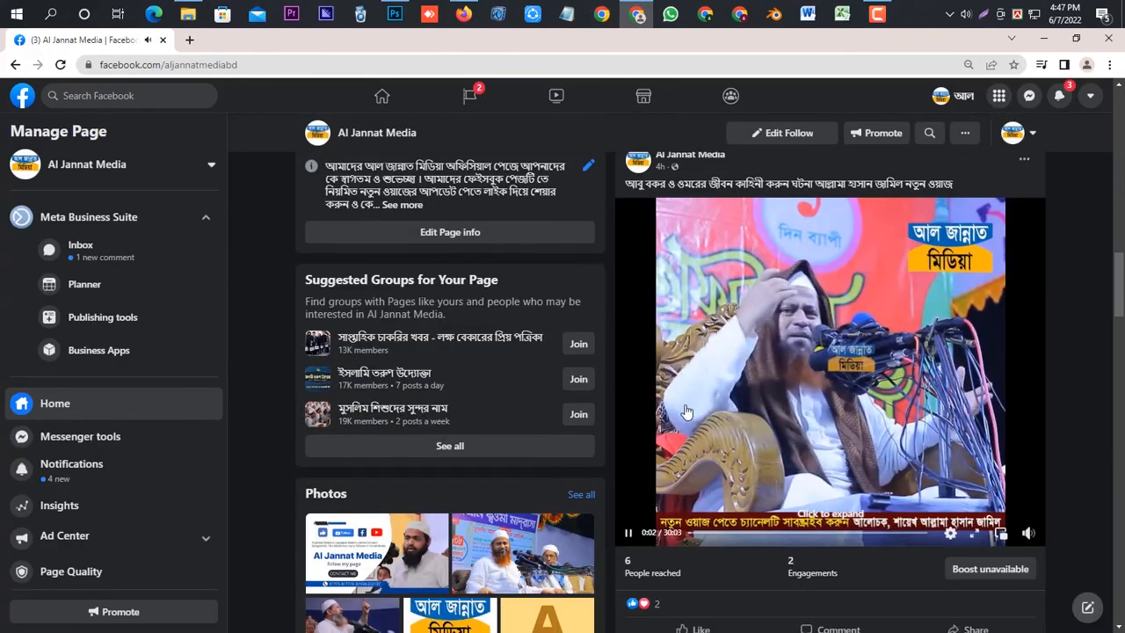
{"action": "left_click", "coordinate": [794, 423]}
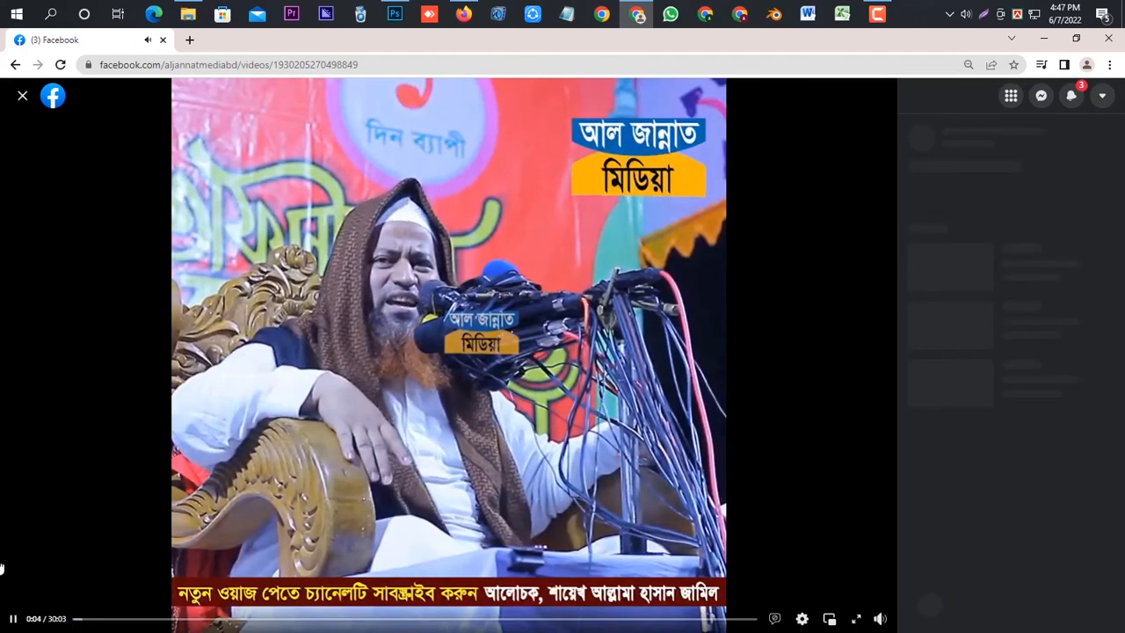
{"action": "left_click", "coordinate": [13, 619]}
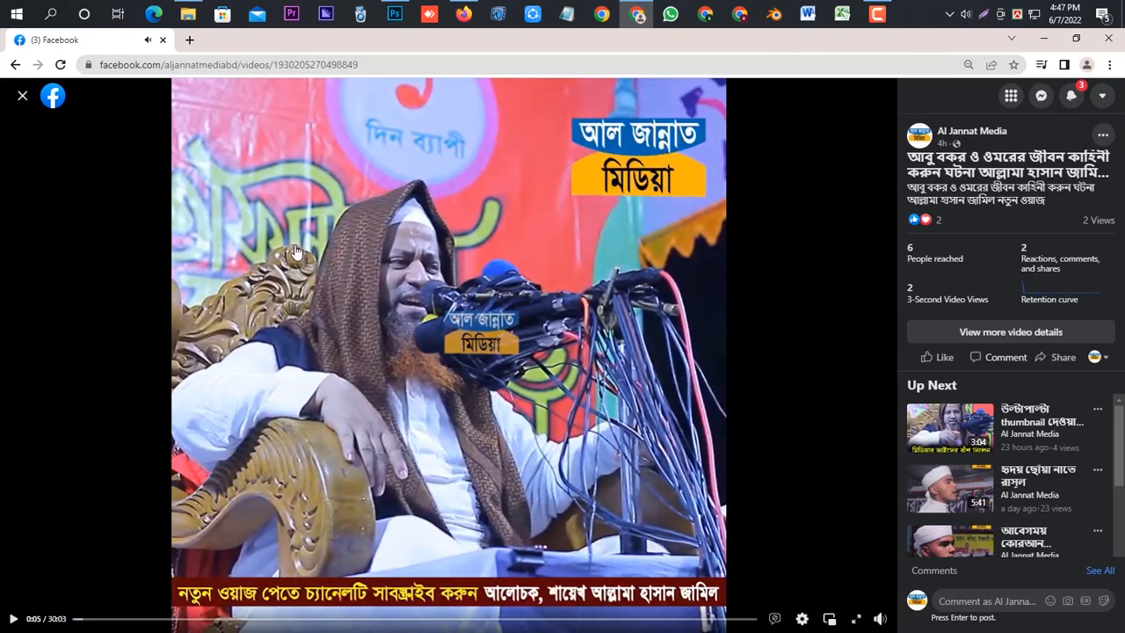
Start editing the lecture video's post and open its video options.
{"action": "left_click", "coordinate": [1103, 134]}
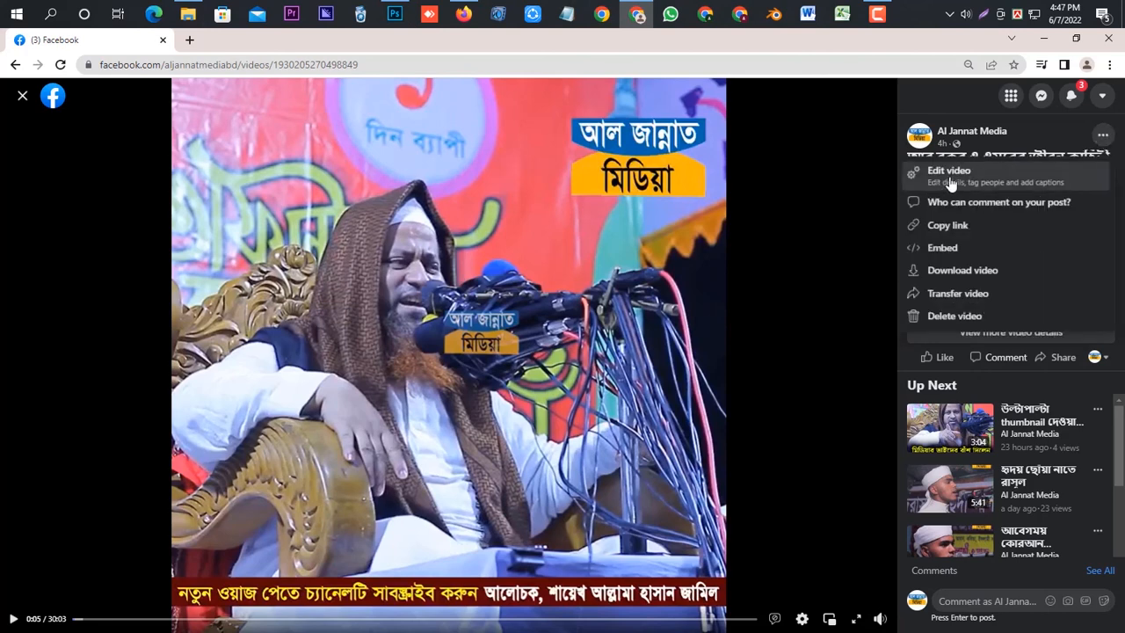
{"action": "left_click", "coordinate": [950, 183]}
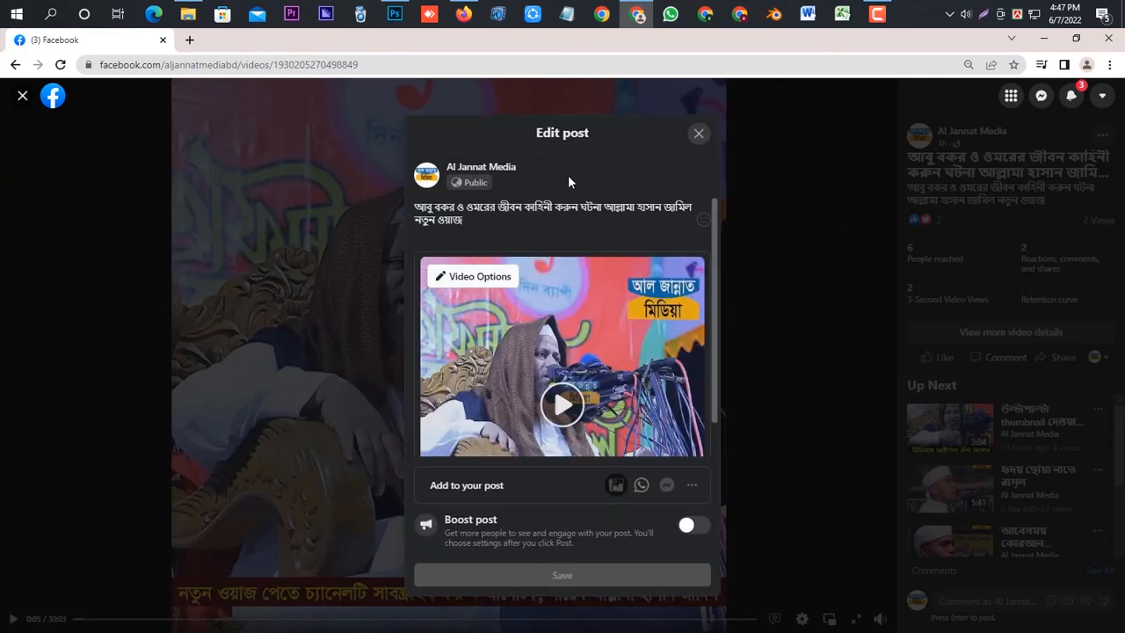
{"action": "left_click", "coordinate": [474, 277]}
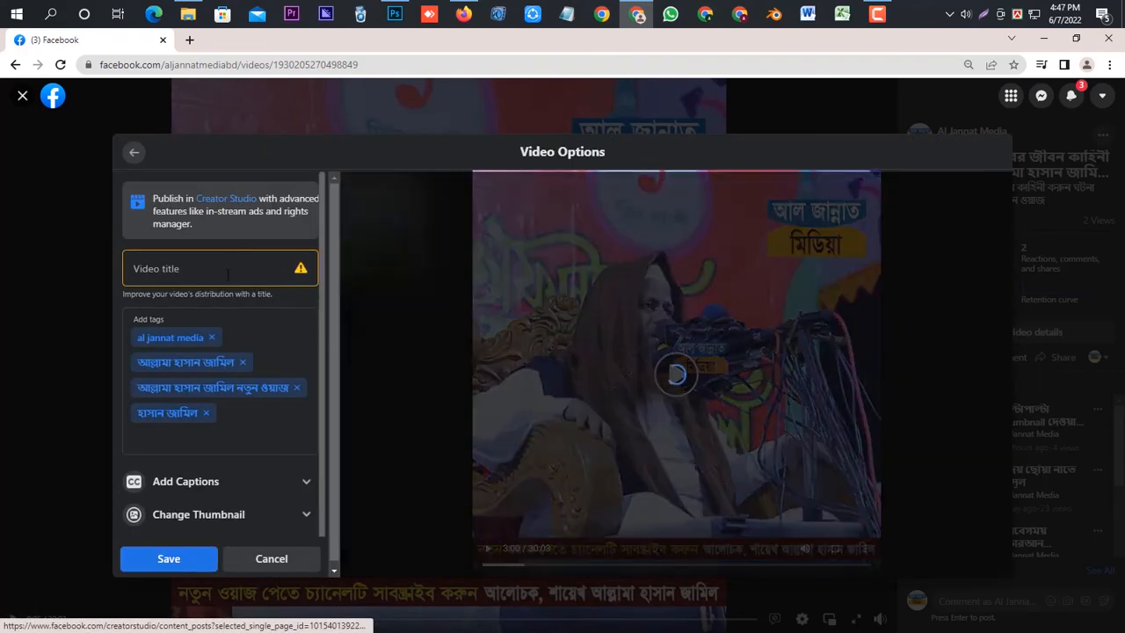
Upload the waz image from the Pictures folder as the video's new thumbnail and save the video options.
{"action": "scroll", "coordinate": [263, 392], "scroll_direction": "down", "scroll_amount": 2}
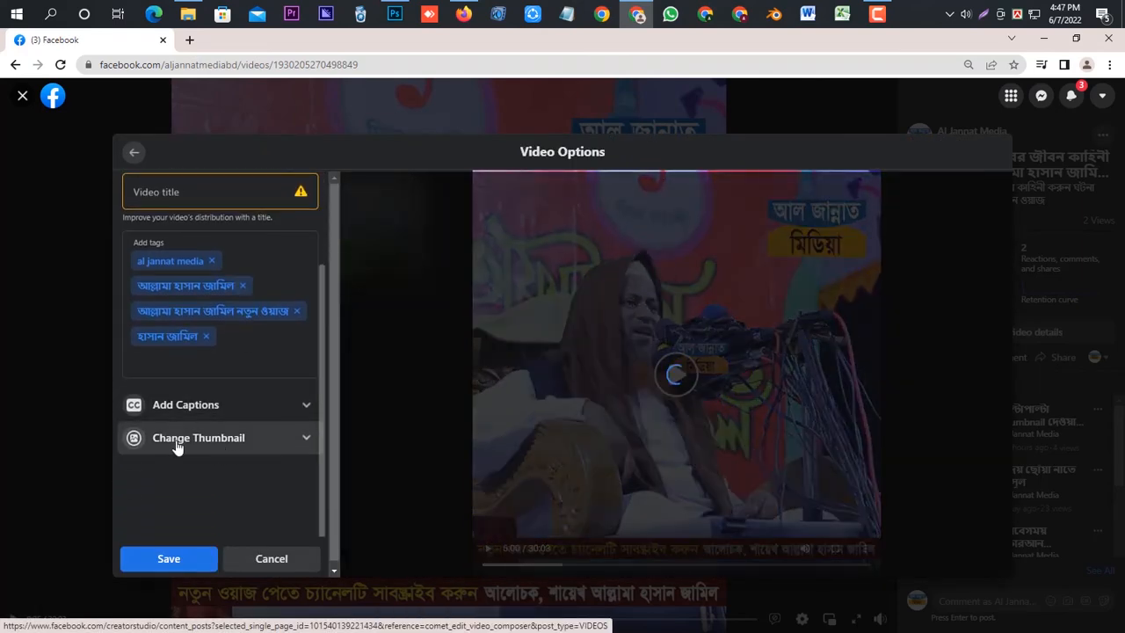
{"action": "left_click", "coordinate": [304, 440]}
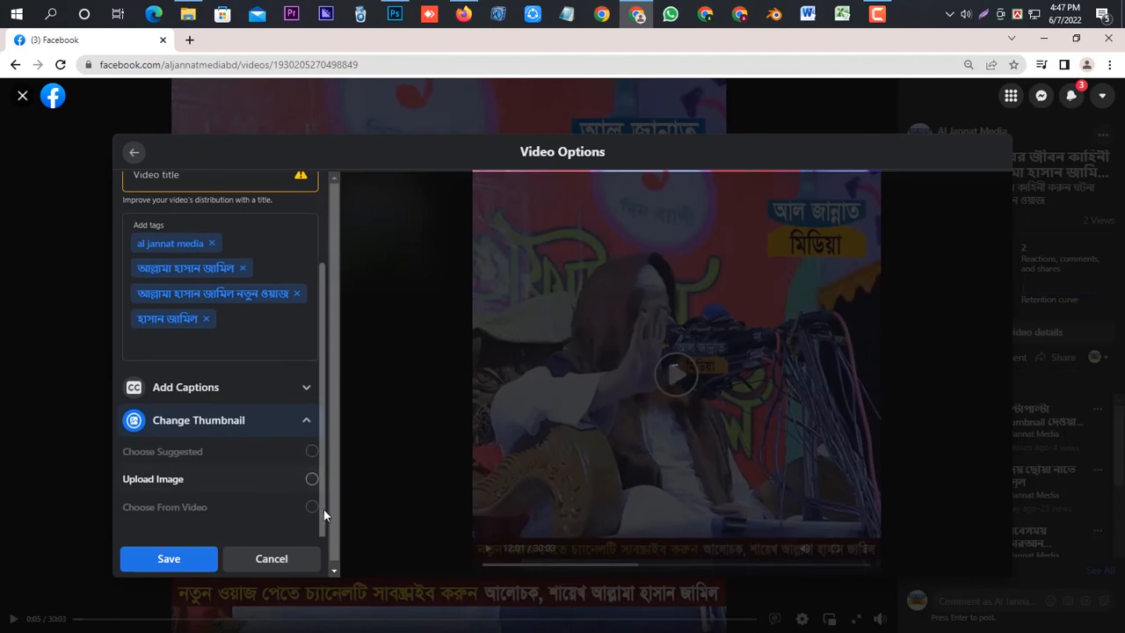
{"action": "left_click", "coordinate": [312, 481]}
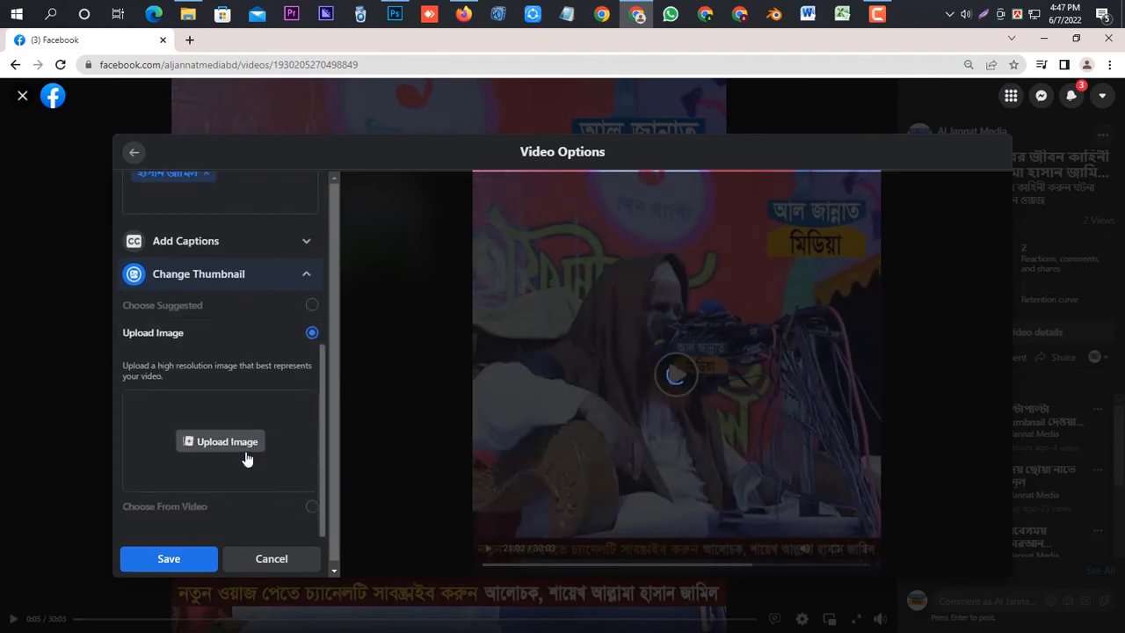
{"action": "left_click", "coordinate": [245, 448]}
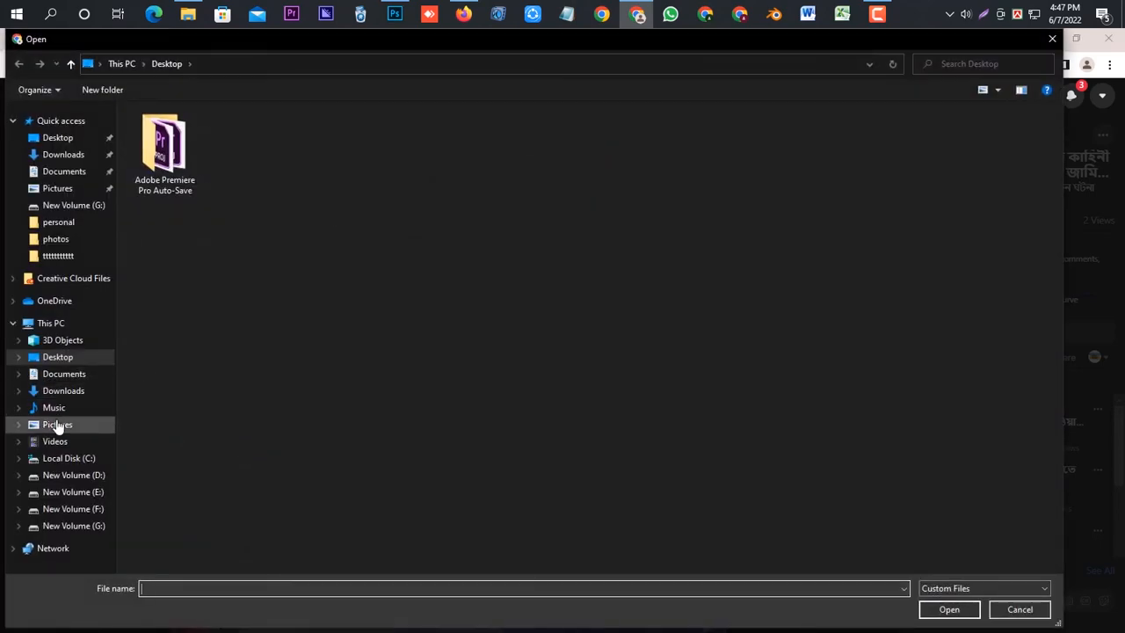
{"action": "left_click", "coordinate": [56, 425]}
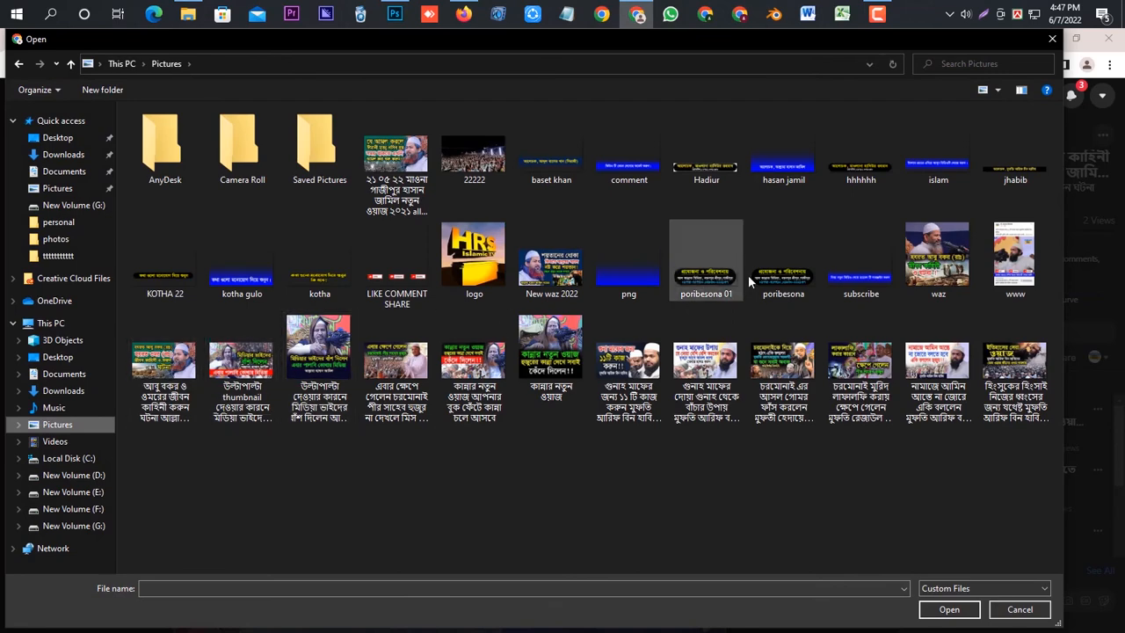
{"action": "left_click", "coordinate": [919, 268]}
{"action": "left_click", "coordinate": [945, 608]}
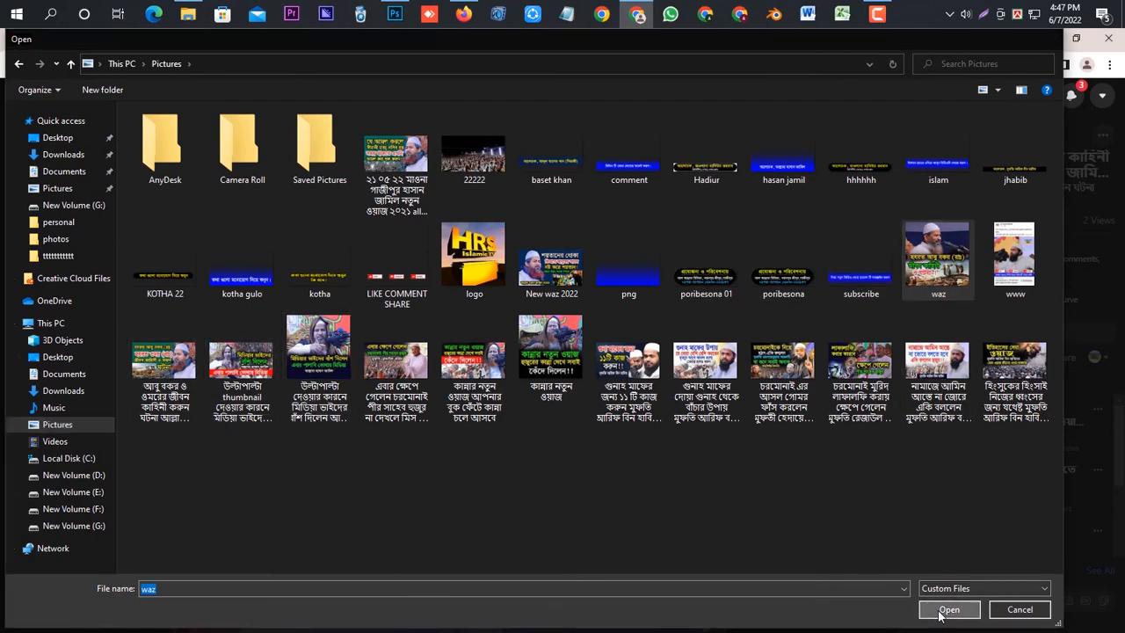
{"action": "left_click", "coordinate": [155, 570]}
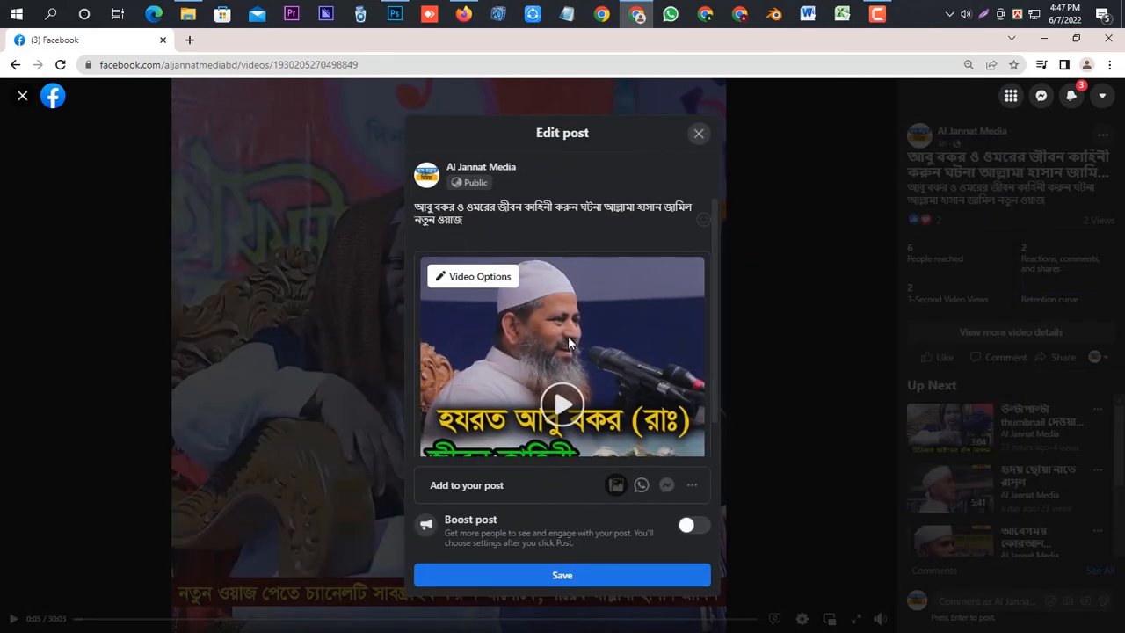
Check the new thumbnail in the post preview and save the edited post.
{"action": "scroll", "coordinate": [593, 377], "scroll_direction": "up", "scroll_amount": 2}
{"action": "scroll", "coordinate": [594, 378], "scroll_direction": "down", "scroll_amount": 2}
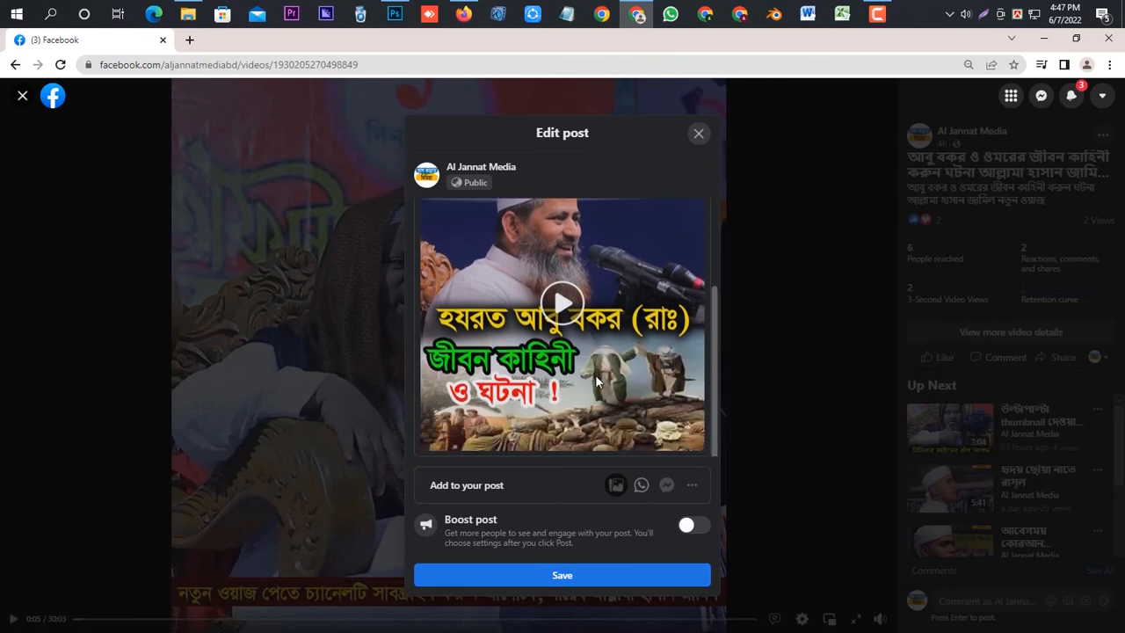
{"action": "scroll", "coordinate": [597, 380], "scroll_direction": "up", "scroll_amount": 2}
{"action": "scroll", "coordinate": [597, 380], "scroll_direction": "down", "scroll_amount": 2}
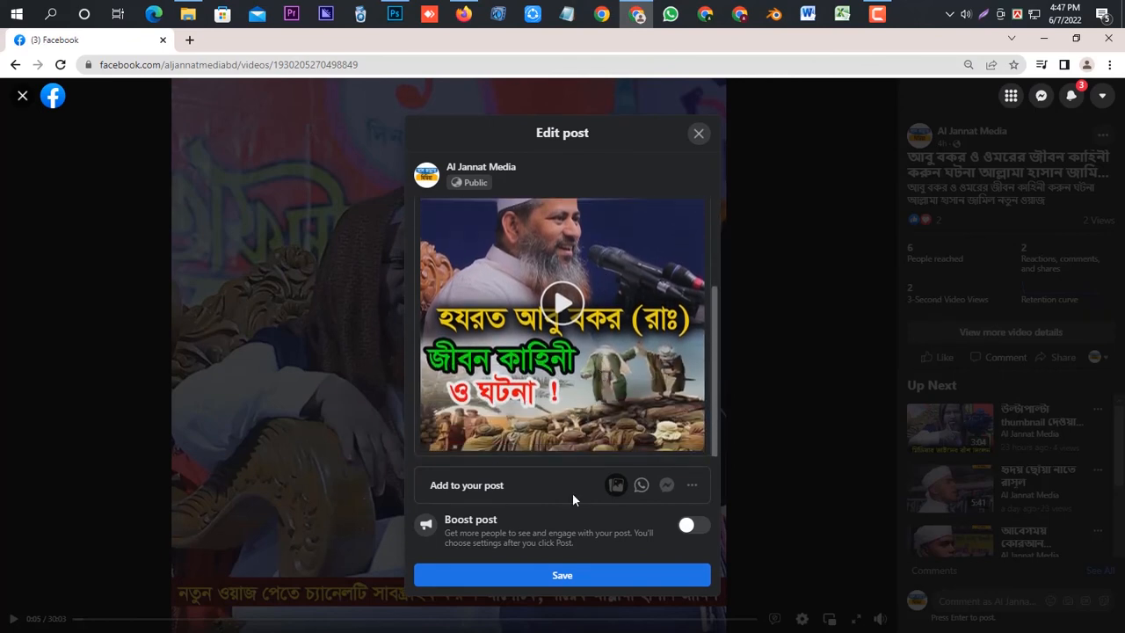
{"action": "left_click", "coordinate": [576, 583]}
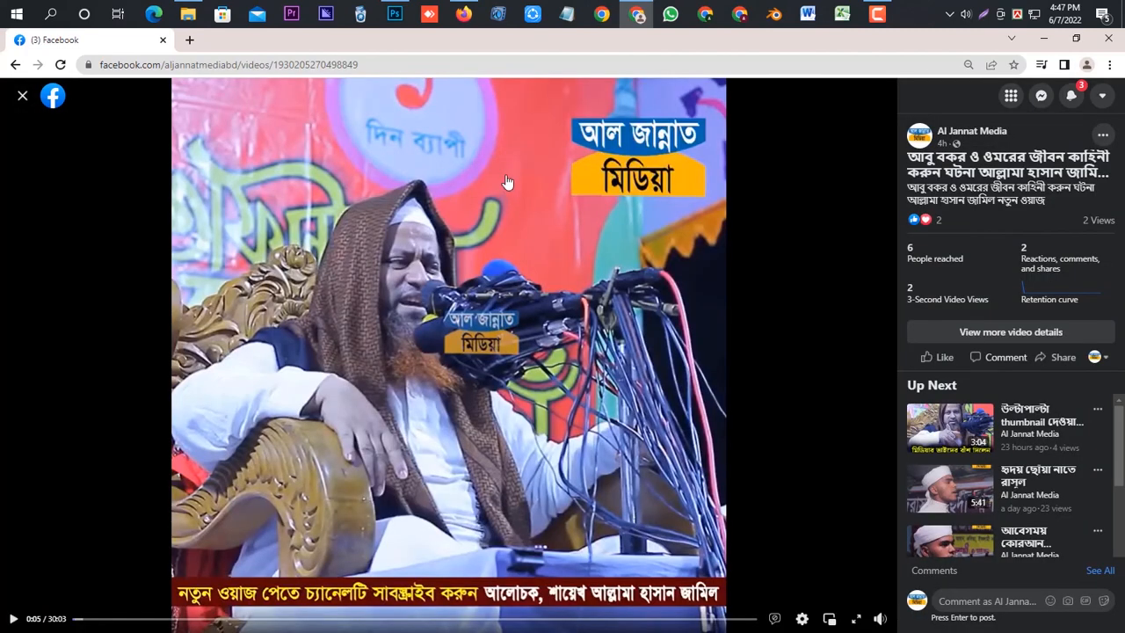
Switch to YouTube Studio in Firefox and open the Al Jannat Media channel's community page.
{"action": "left_click", "coordinate": [468, 10]}
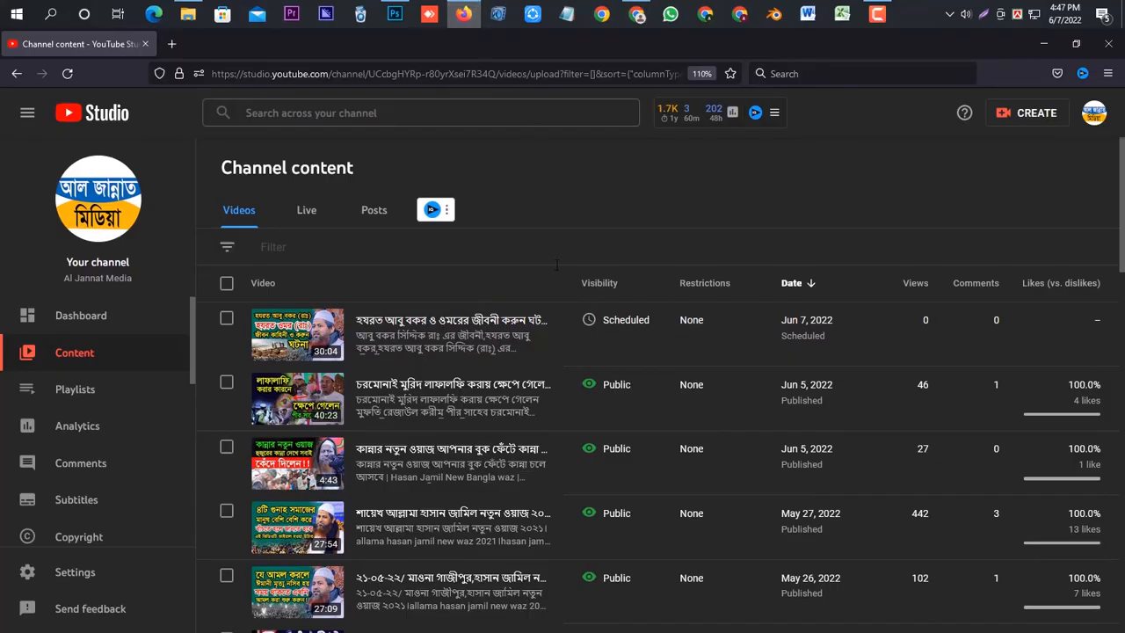
{"action": "left_click", "coordinate": [91, 283]}
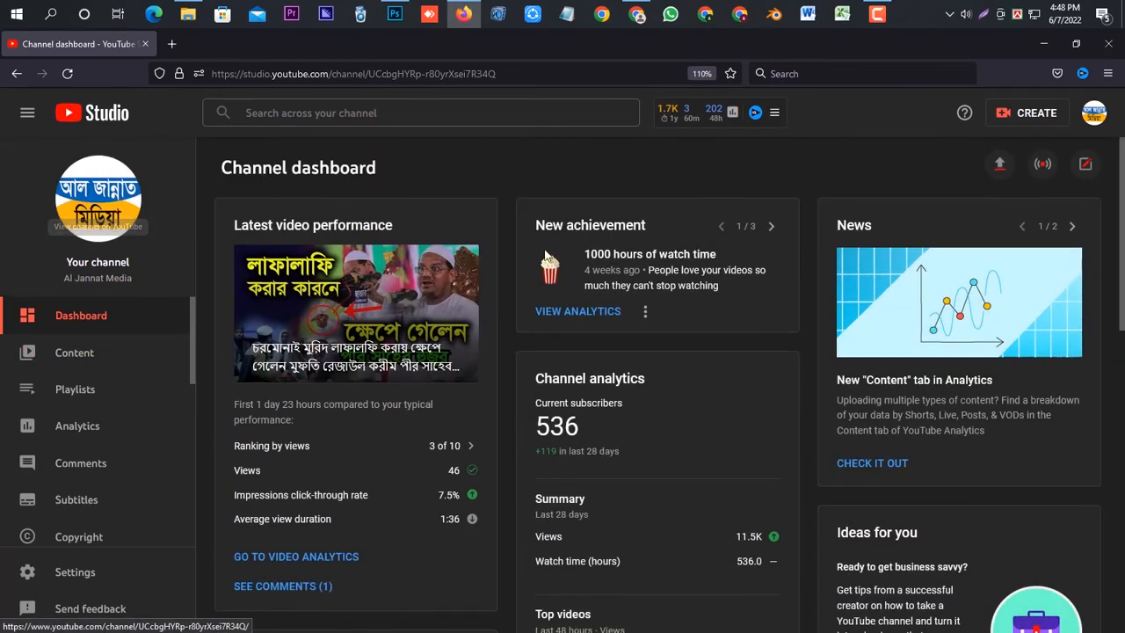
{"action": "left_click", "coordinate": [123, 198]}
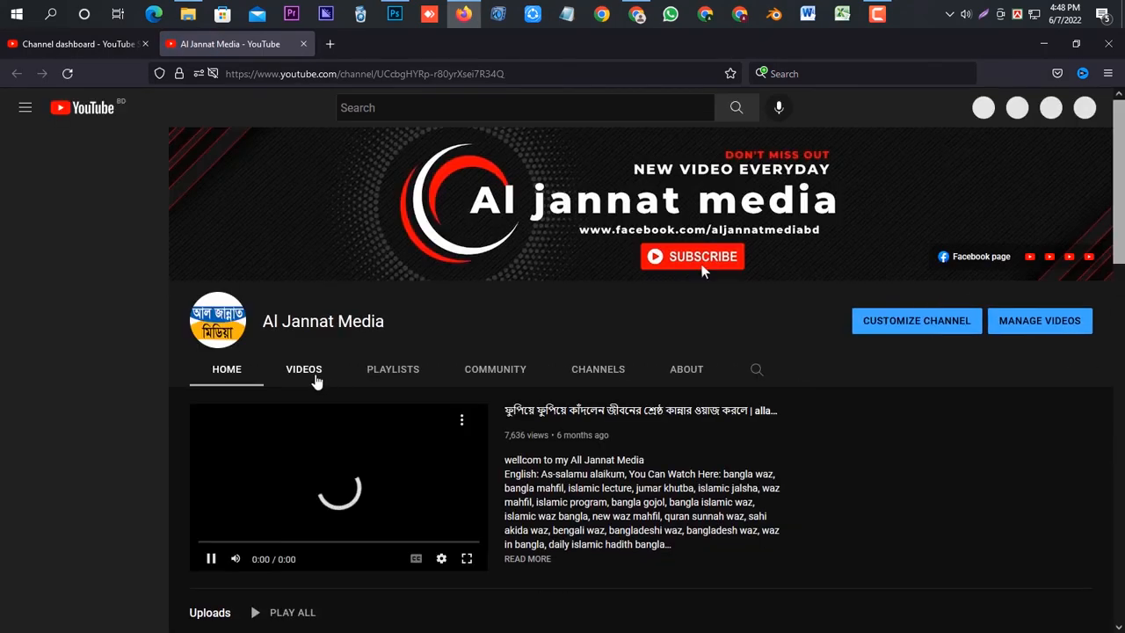
{"action": "left_click", "coordinate": [308, 374]}
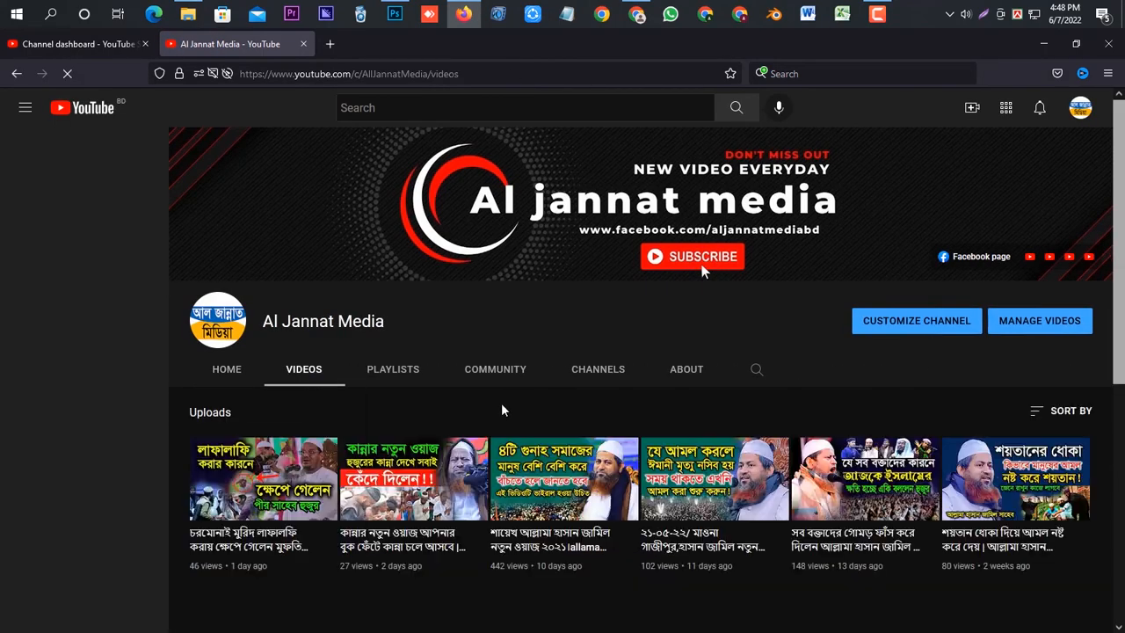
{"action": "left_click", "coordinate": [506, 377]}
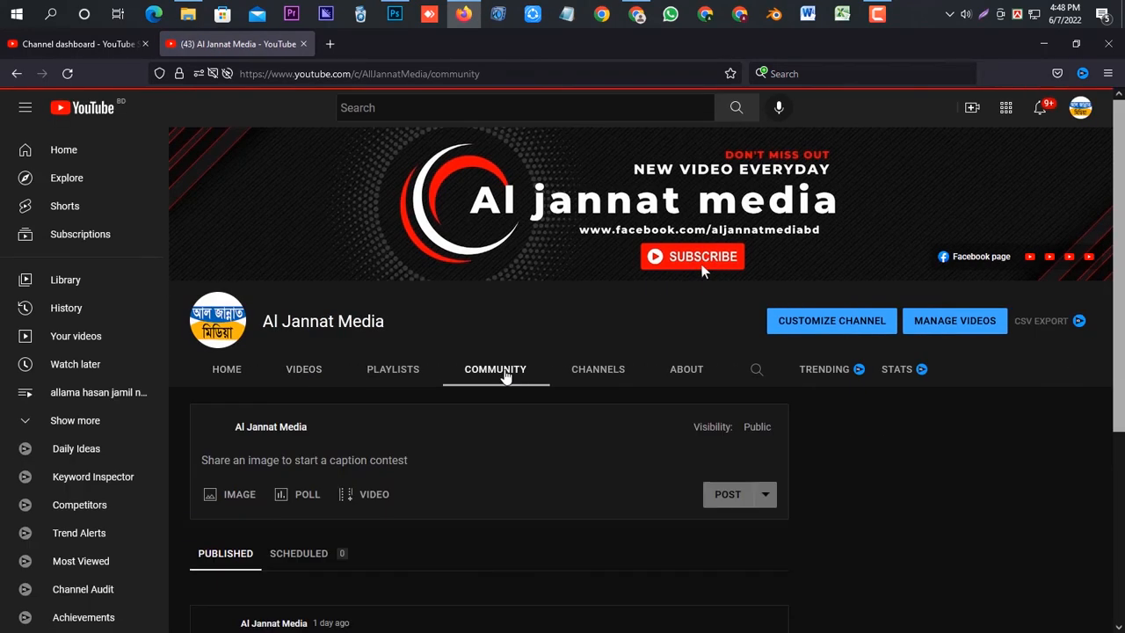
Start an image post on the channel's community page and attach the waz image from the Pictures folder.
{"action": "scroll", "coordinate": [496, 384], "scroll_direction": "down", "scroll_amount": 3}
{"action": "left_click", "coordinate": [255, 287]}
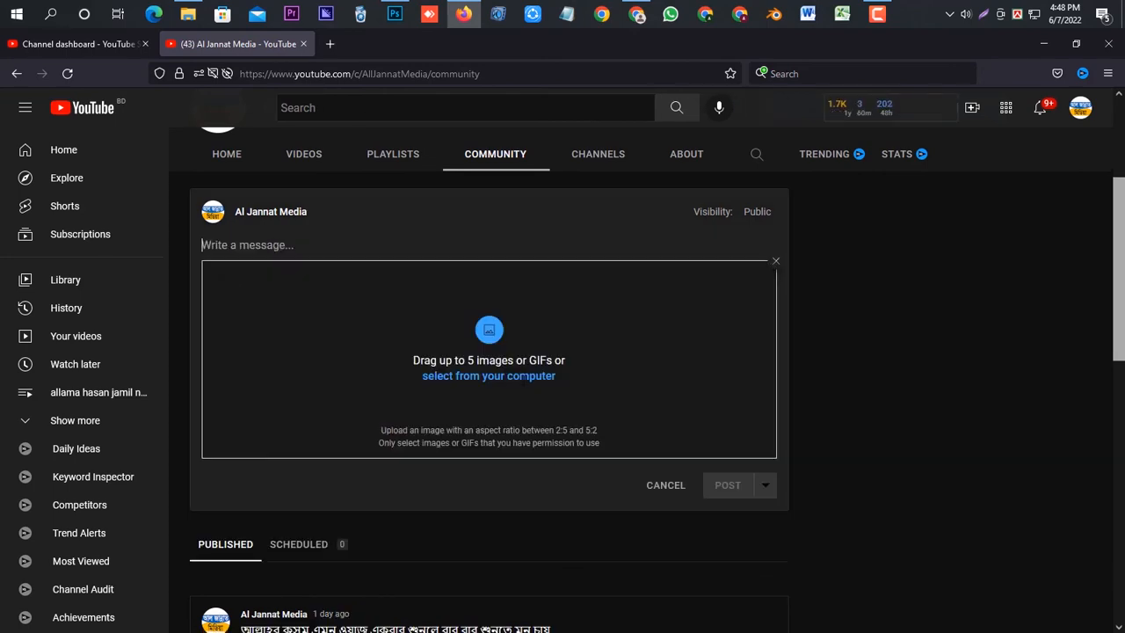
{"action": "left_click", "coordinate": [516, 376]}
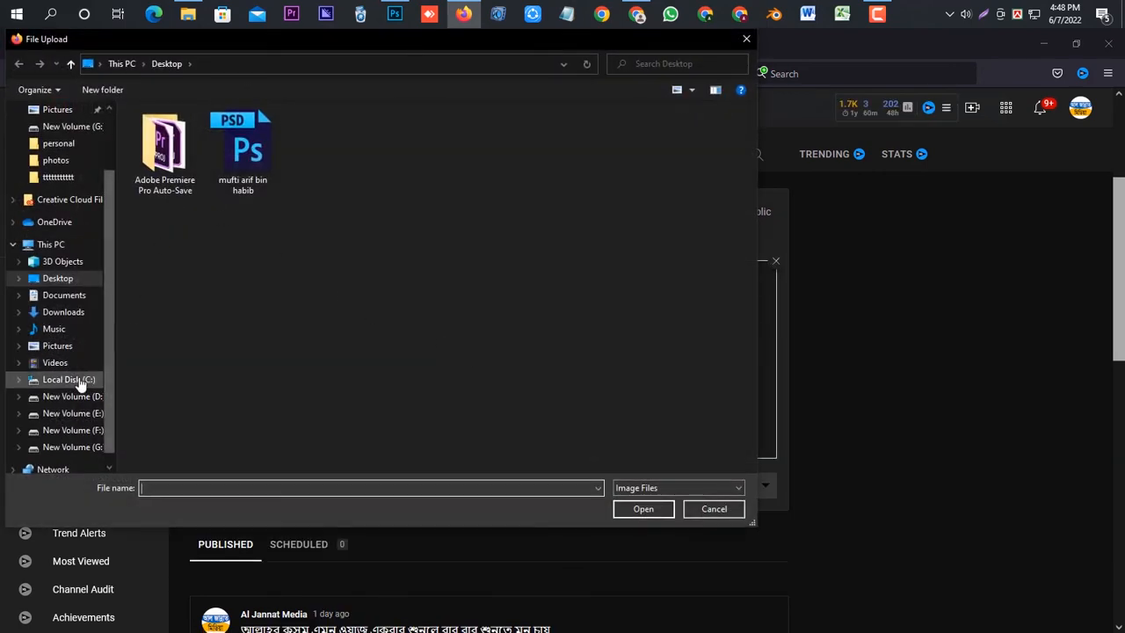
{"action": "left_click", "coordinate": [71, 349]}
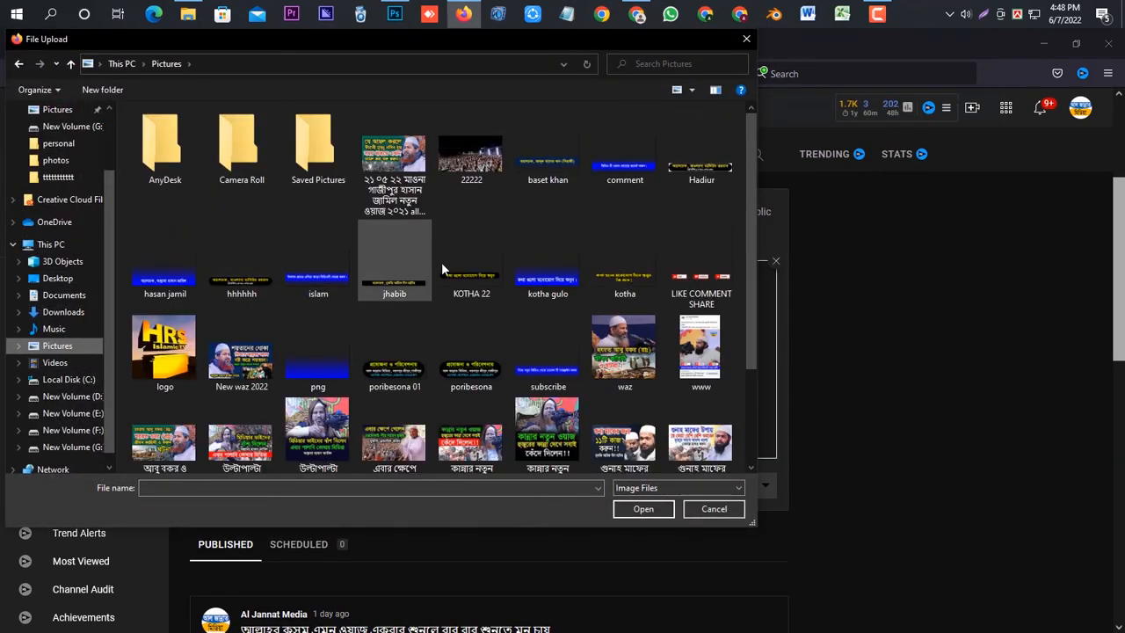
{"action": "left_click", "coordinate": [607, 371]}
{"action": "left_click", "coordinate": [643, 509]}
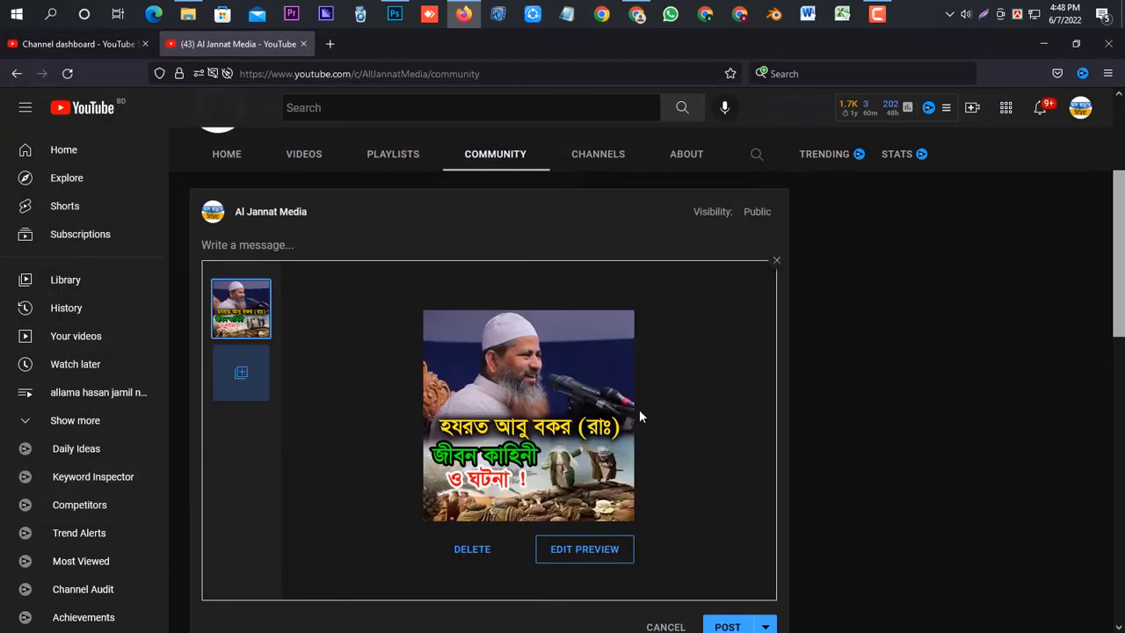
Publish the community image post and check it in the list of published posts.
{"action": "scroll", "coordinate": [639, 409], "scroll_direction": "down", "scroll_amount": 3}
{"action": "left_click", "coordinate": [728, 341]}
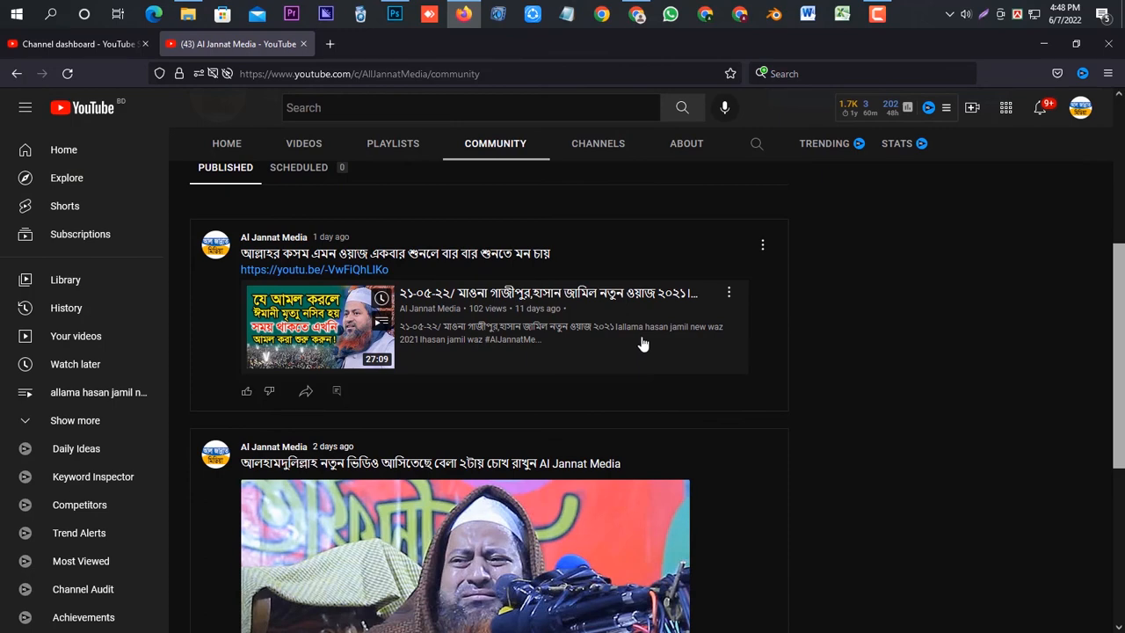
{"action": "scroll", "coordinate": [641, 336], "scroll_direction": "up", "scroll_amount": 4}
{"action": "scroll", "coordinate": [639, 339], "scroll_direction": "down", "scroll_amount": 7}
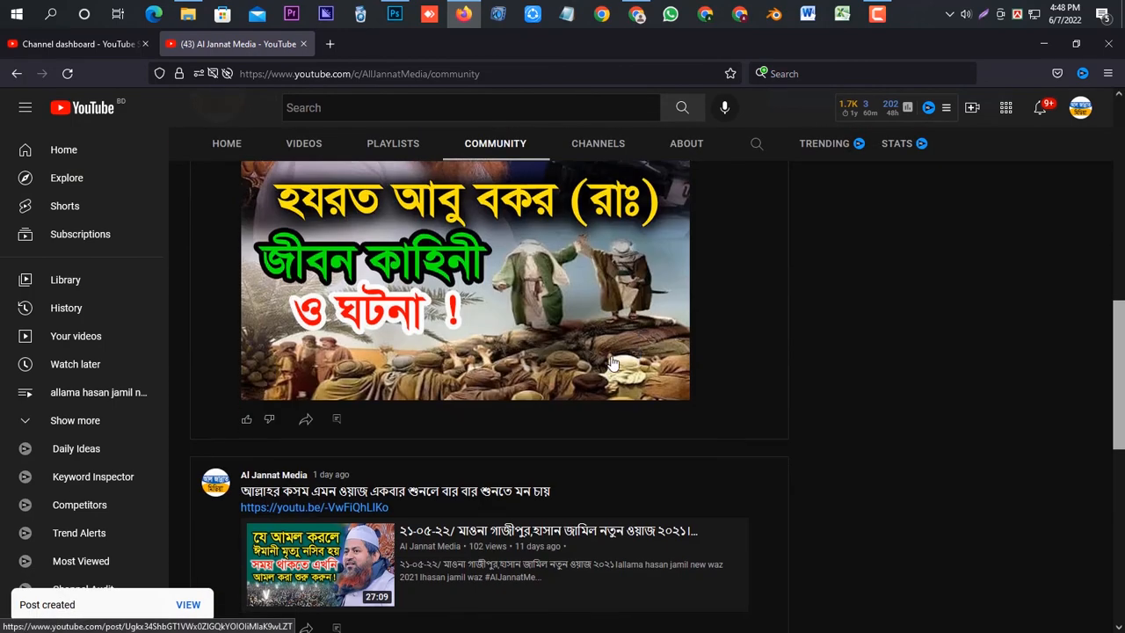
{"action": "scroll", "coordinate": [613, 362], "scroll_direction": "up", "scroll_amount": 4}
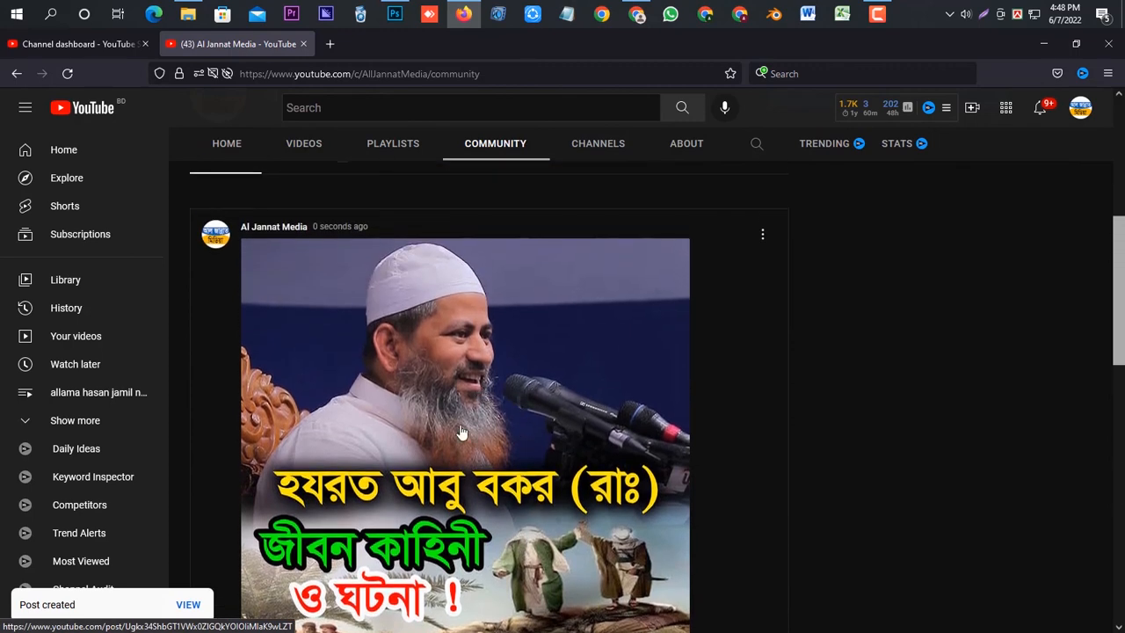
Open the newly published community post on its own page and examine how the full thumbnail image is displayed.
{"action": "left_click", "coordinate": [461, 433]}
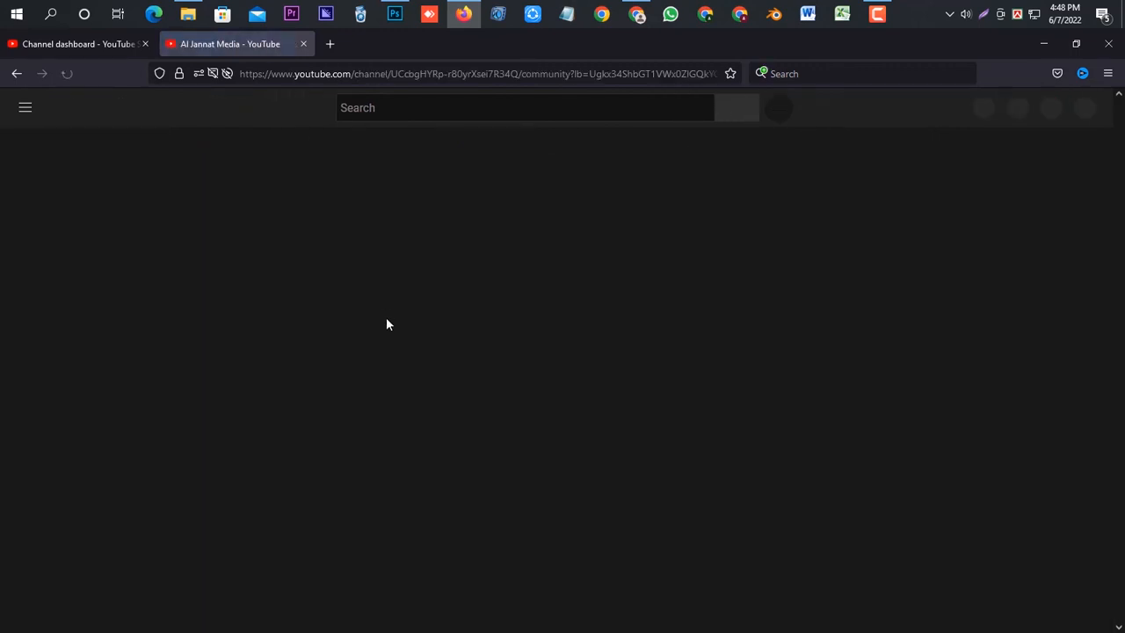
{"action": "scroll", "coordinate": [488, 324], "scroll_direction": "down", "scroll_amount": 3}
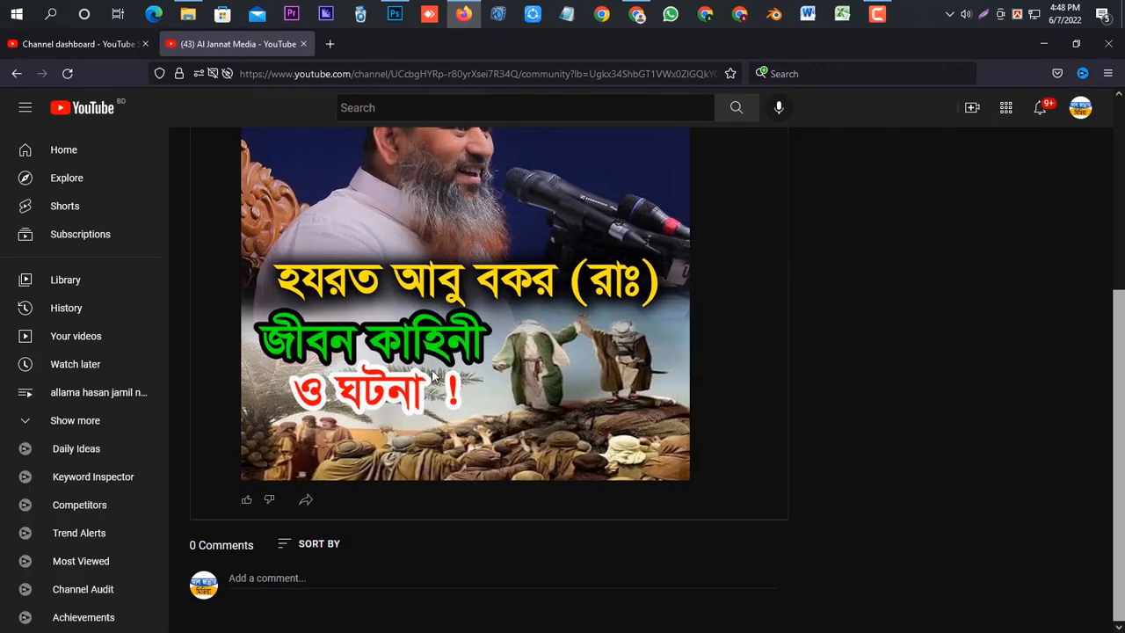
{"action": "scroll", "coordinate": [432, 370], "scroll_direction": "up", "scroll_amount": 3}
{"action": "scroll", "coordinate": [417, 371], "scroll_direction": "down", "scroll_amount": 1}
{"action": "scroll", "coordinate": [417, 369], "scroll_direction": "down", "scroll_amount": 1}
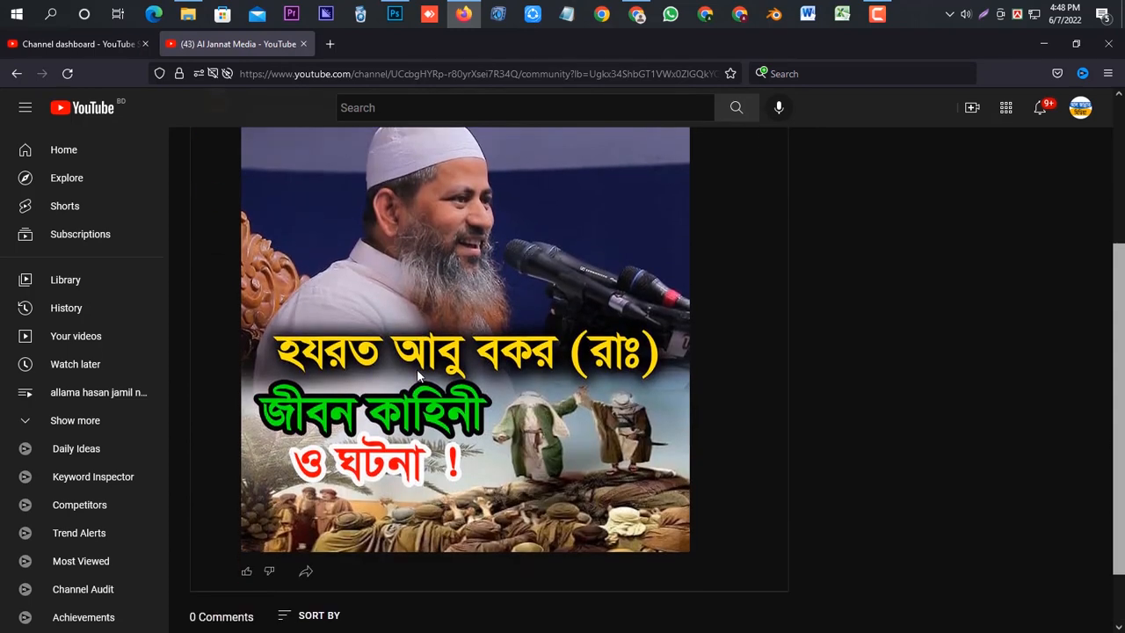
{"action": "scroll", "coordinate": [418, 368], "scroll_direction": "up", "scroll_amount": 3}
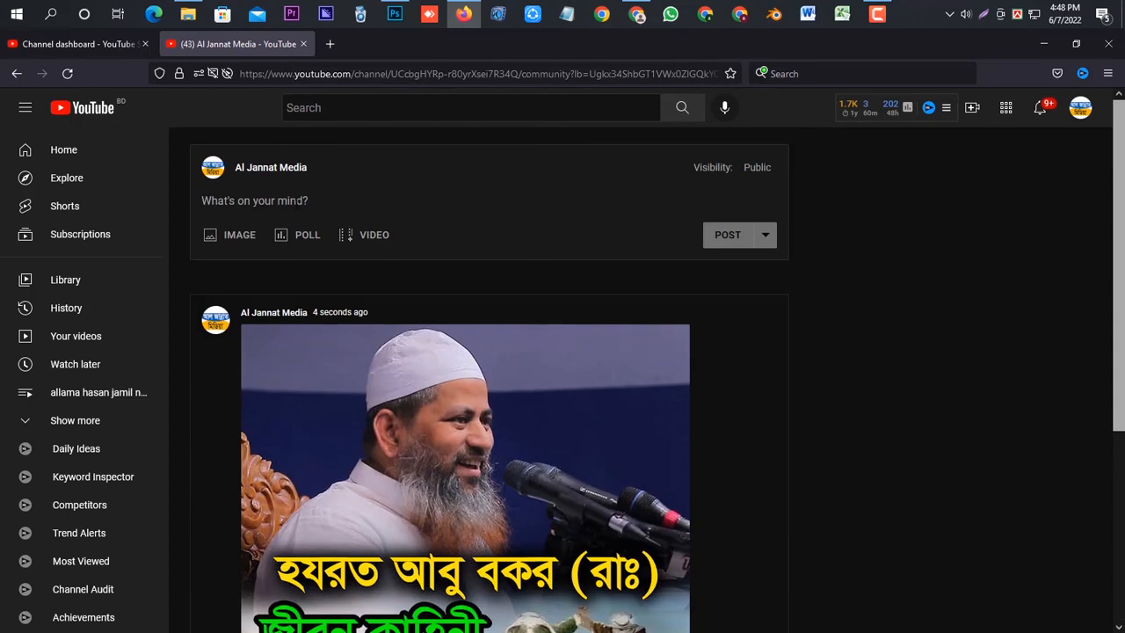
View the channel dashboard in YouTube Studio, return to the community post and open the YouTube home page.
{"action": "left_click", "coordinate": [130, 49]}
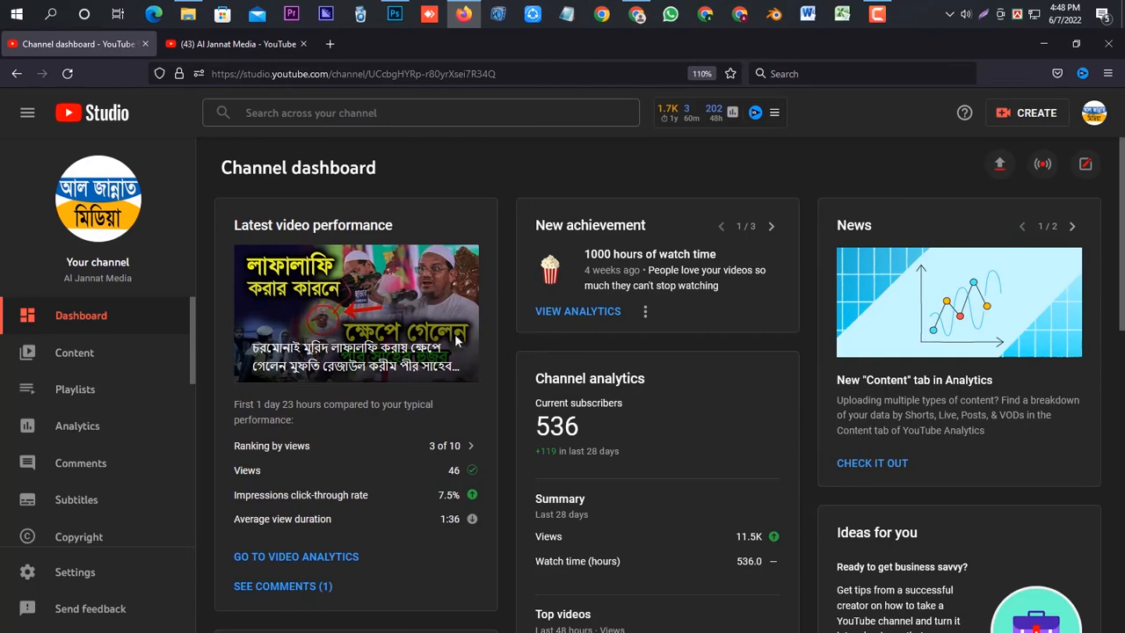
{"action": "left_click", "coordinate": [233, 45]}
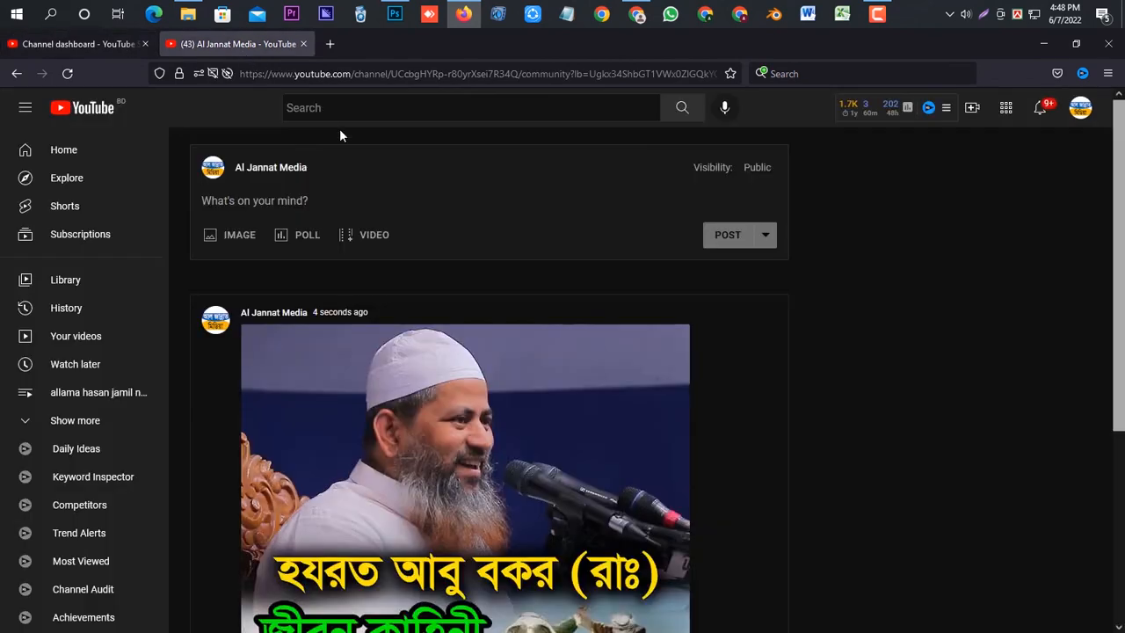
{"action": "left_click", "coordinate": [80, 158]}
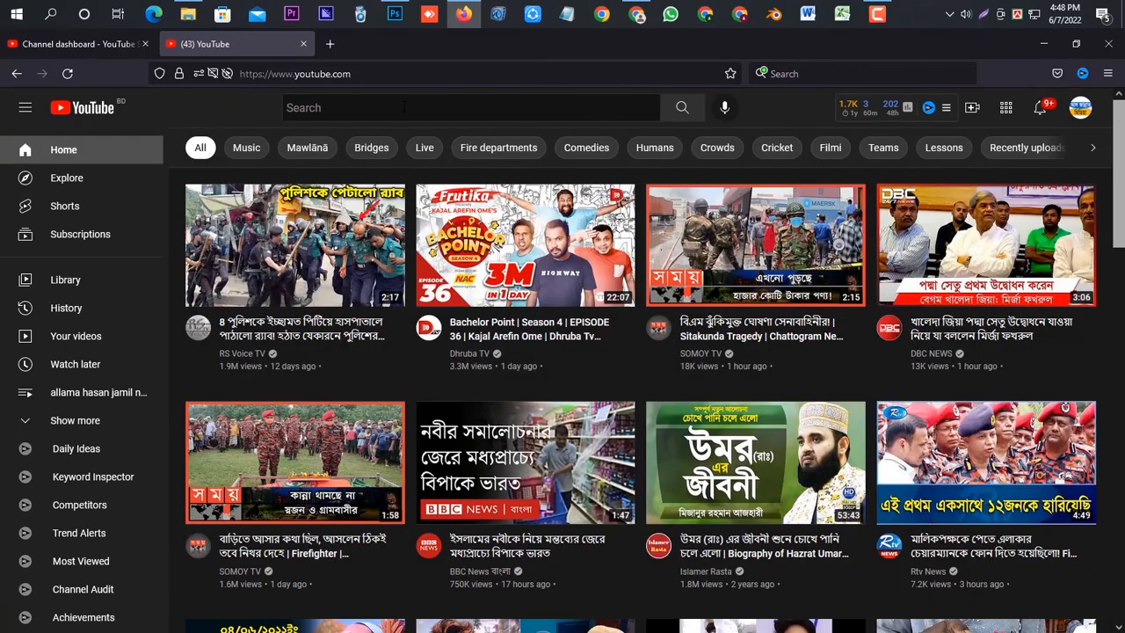